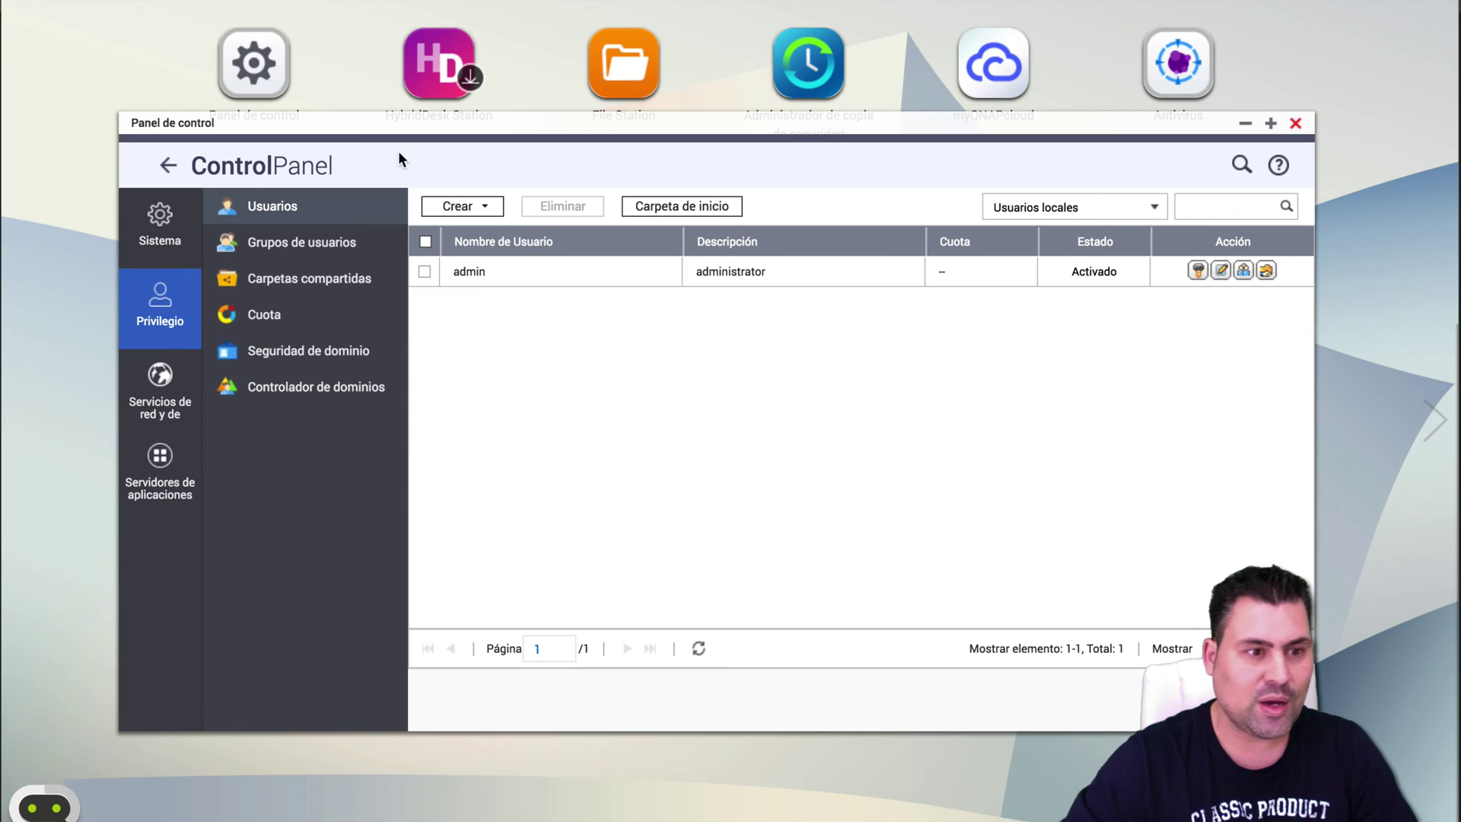
Look over the Importar/Exportar usuarios wizard, cancel it, and reopen the Crear options.
click(461, 213)
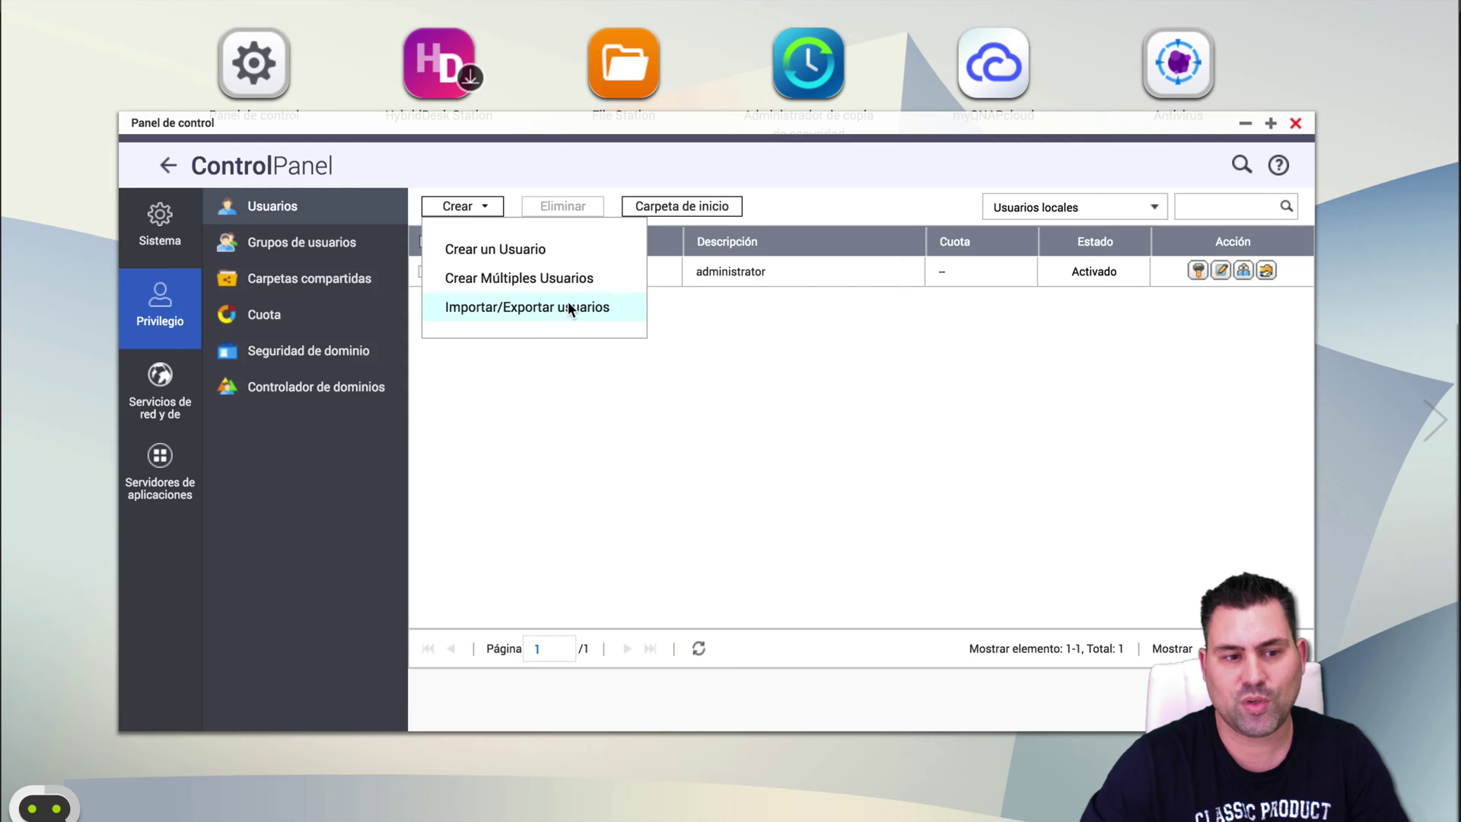
click(567, 306)
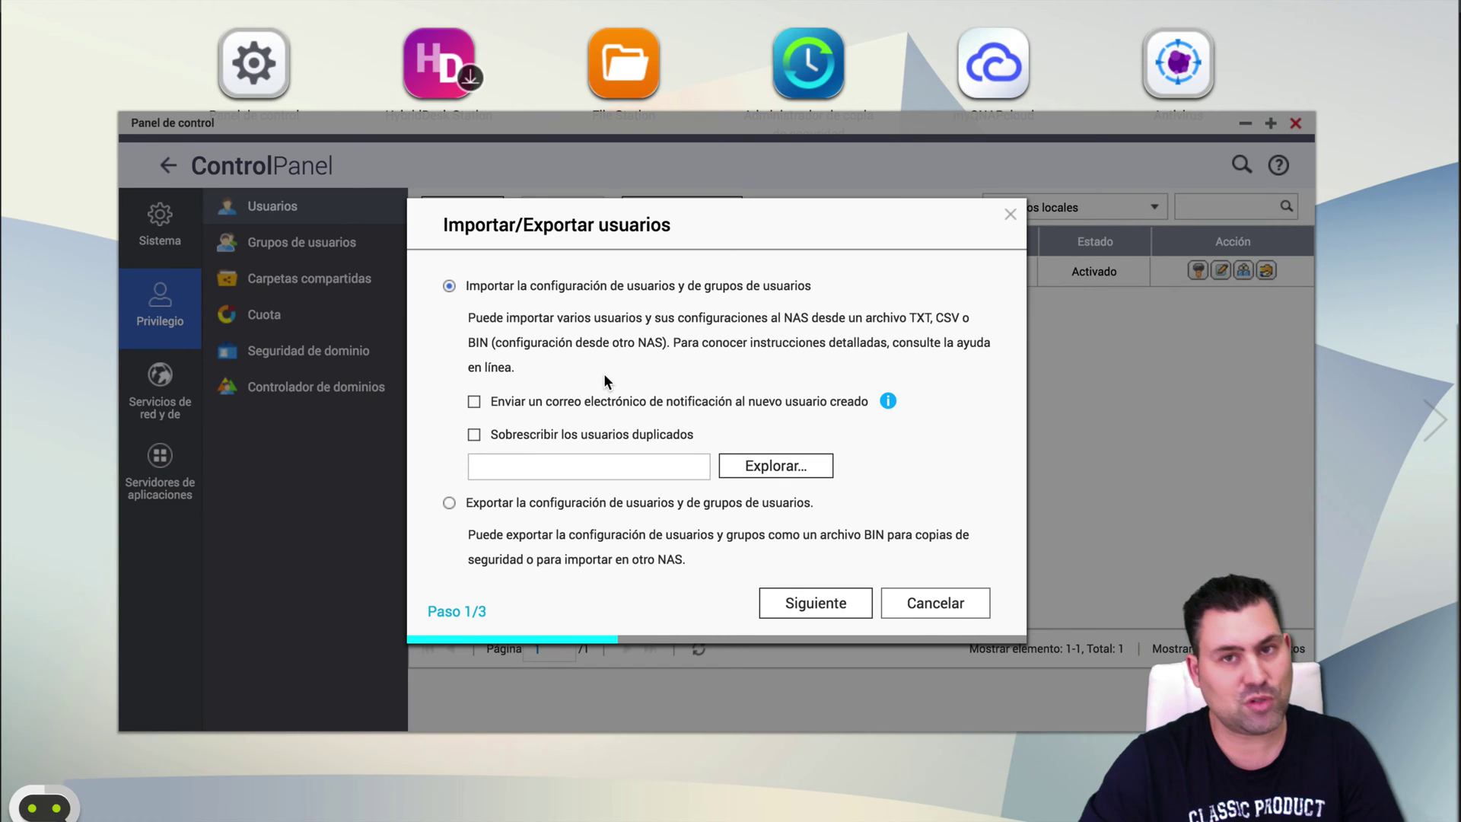
click(906, 603)
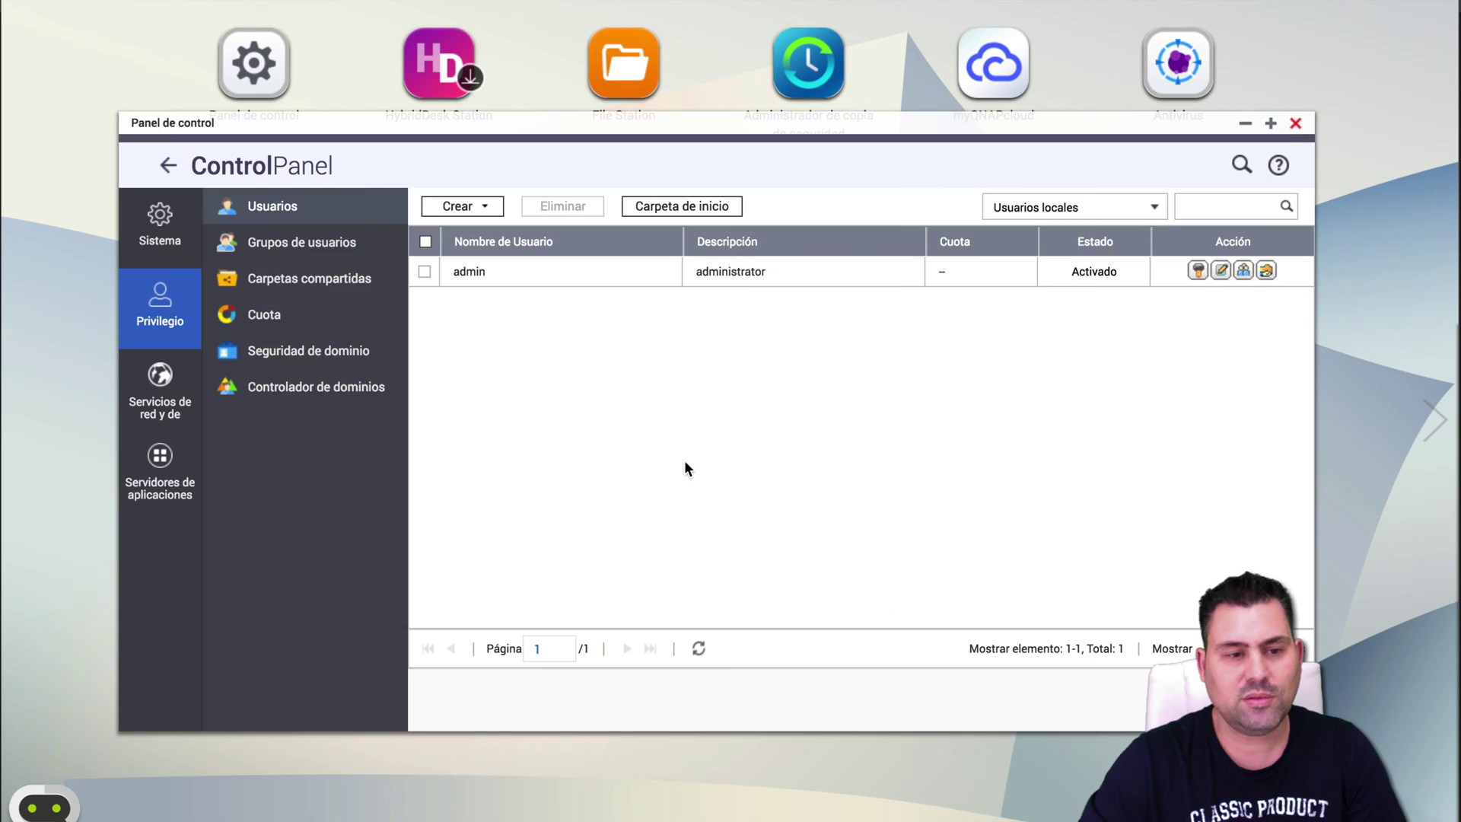
click(472, 206)
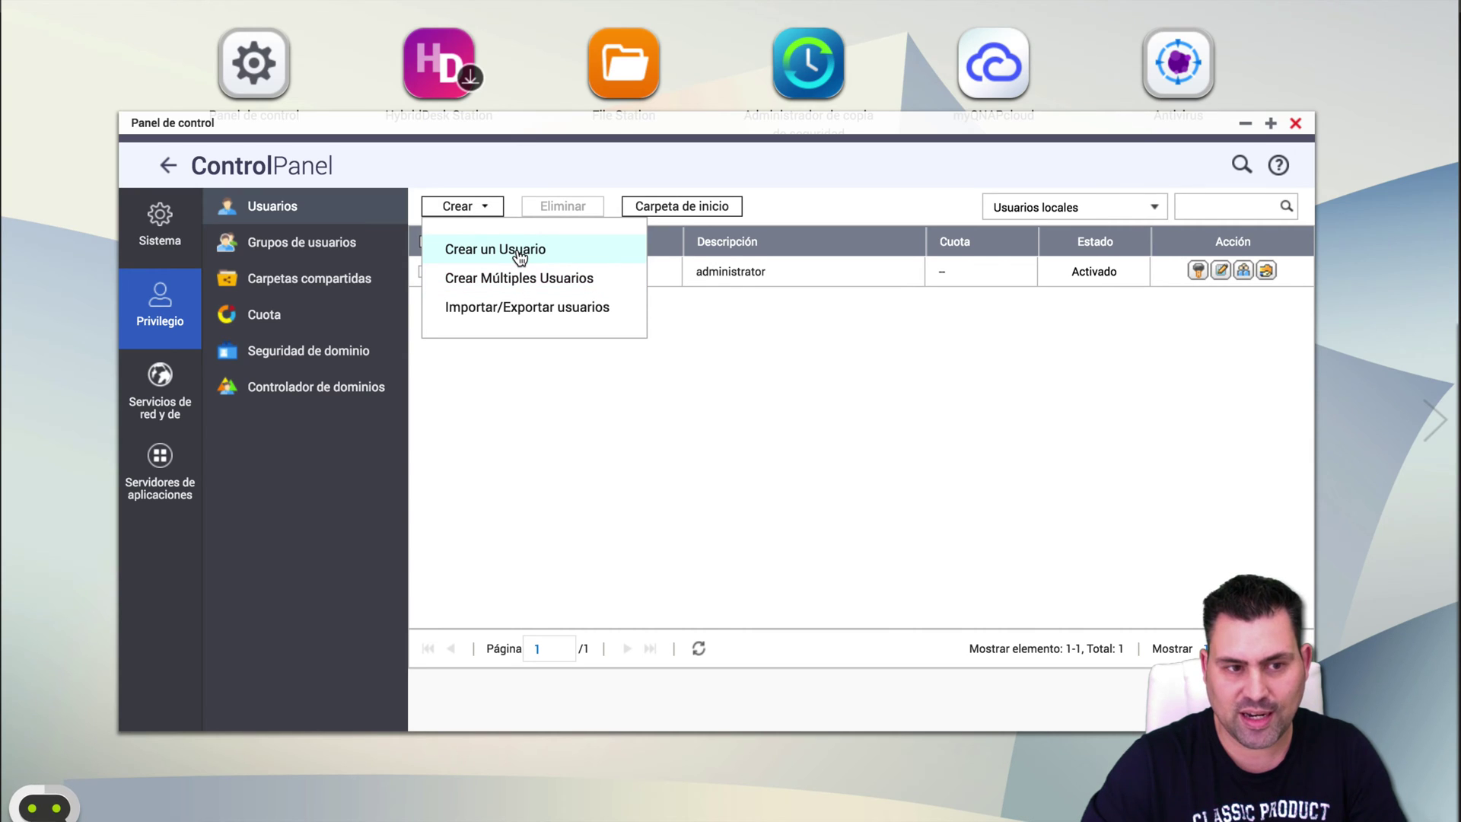
Start a single new user with a profile photo, description 'Usuario Administrador' and a username.
click(520, 257)
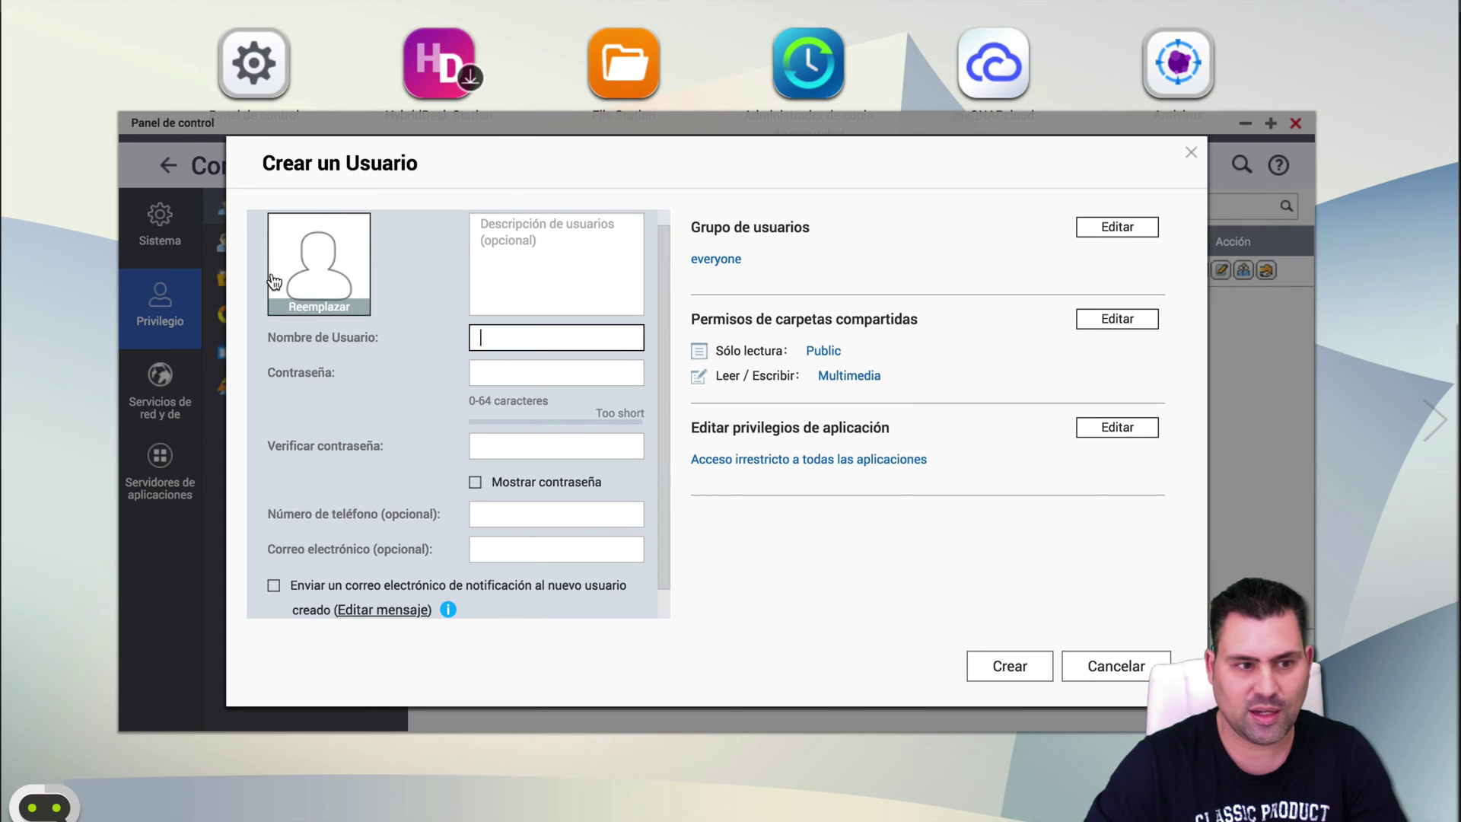
click(296, 275)
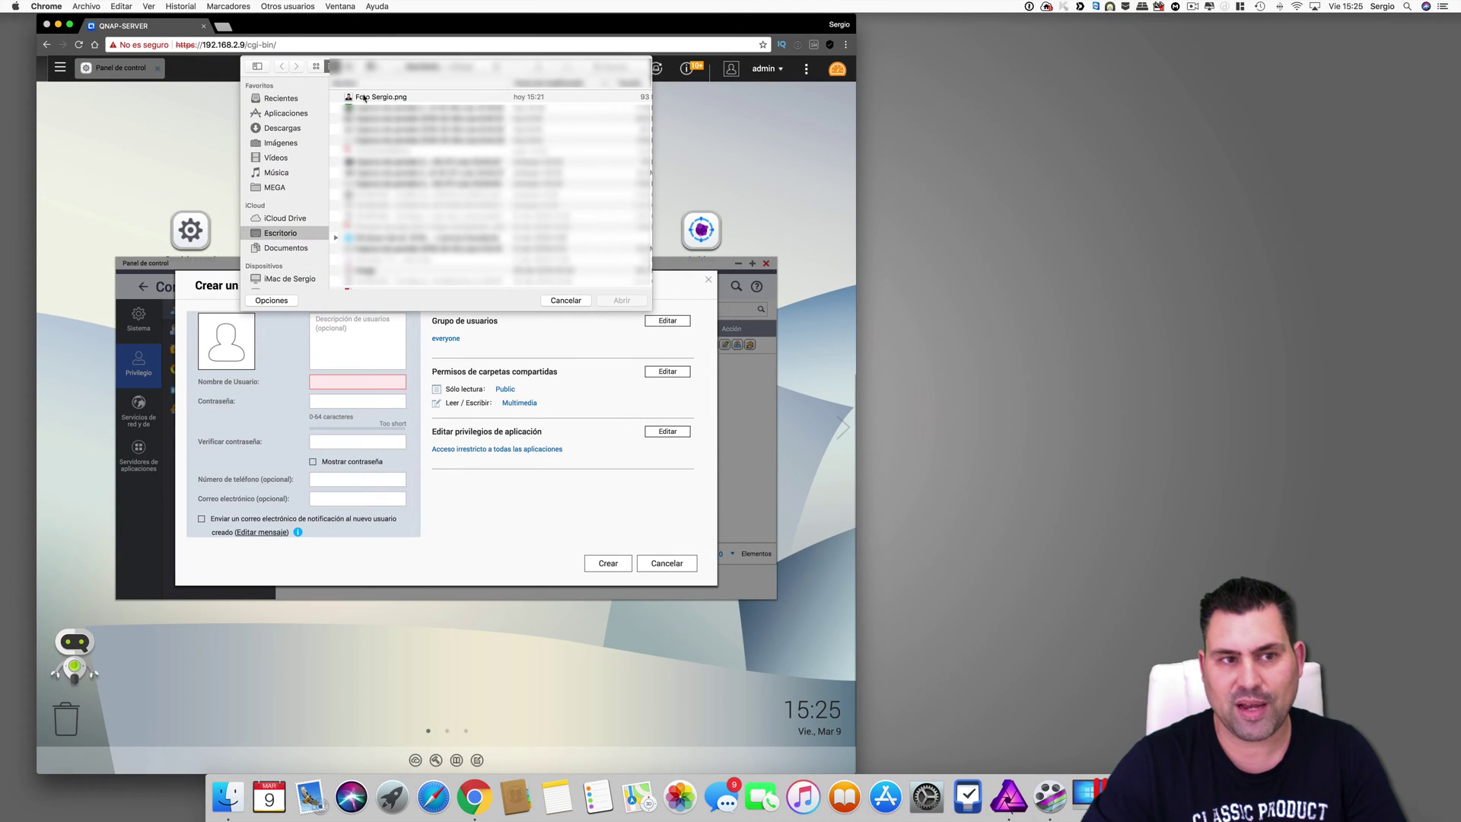
key(Escape)
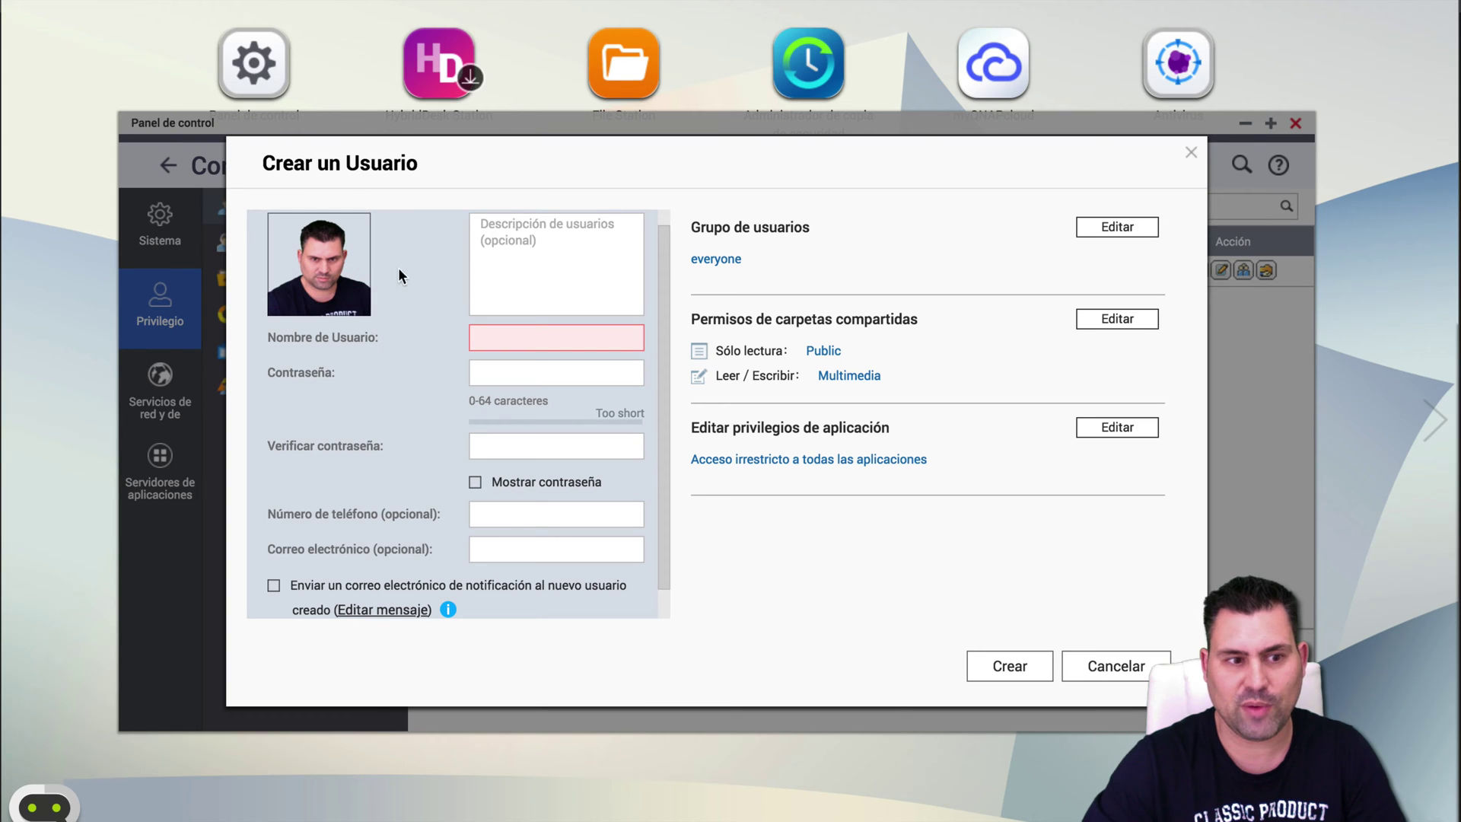
click(545, 267)
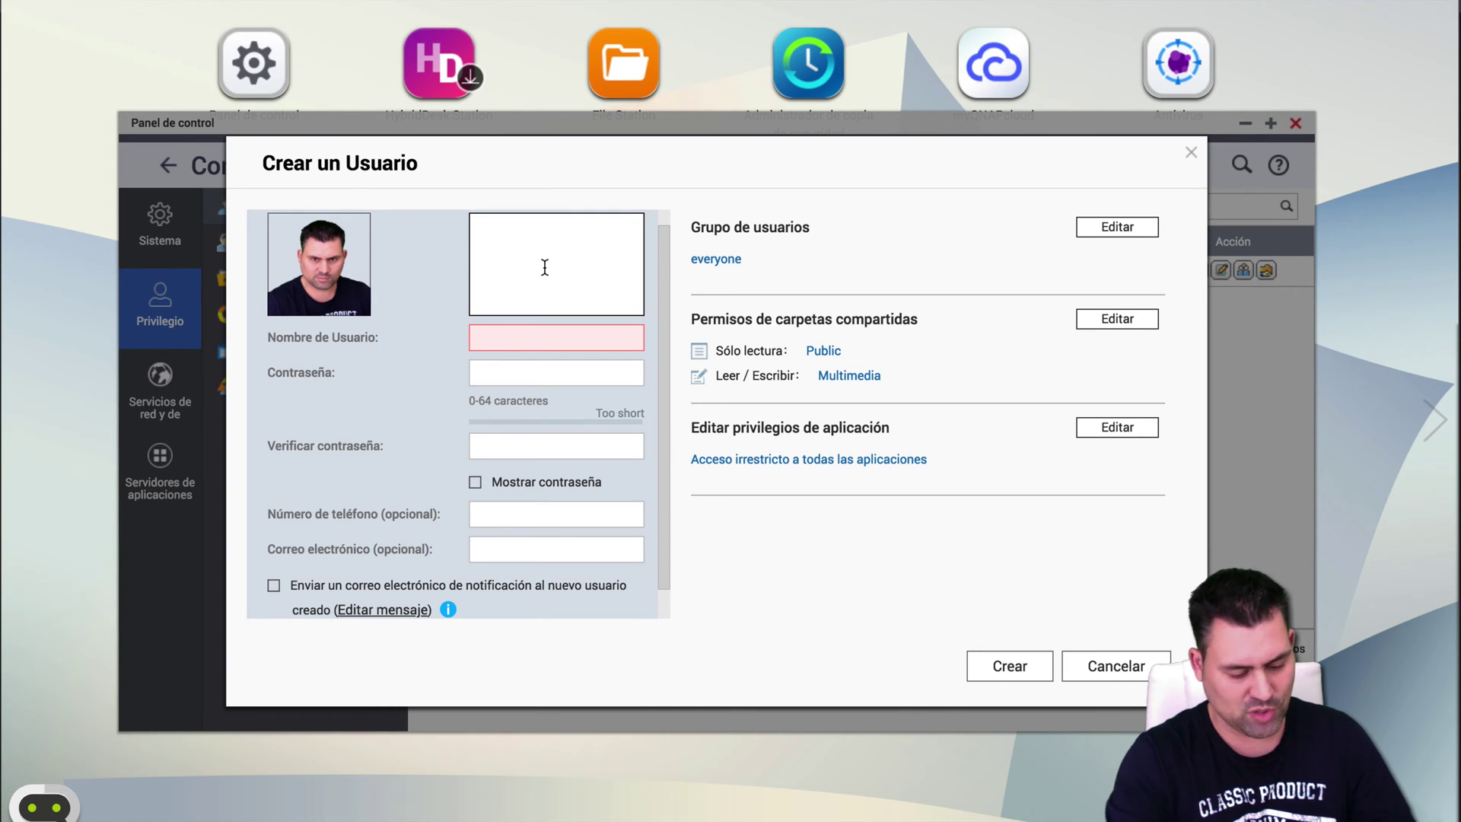
text(Us)
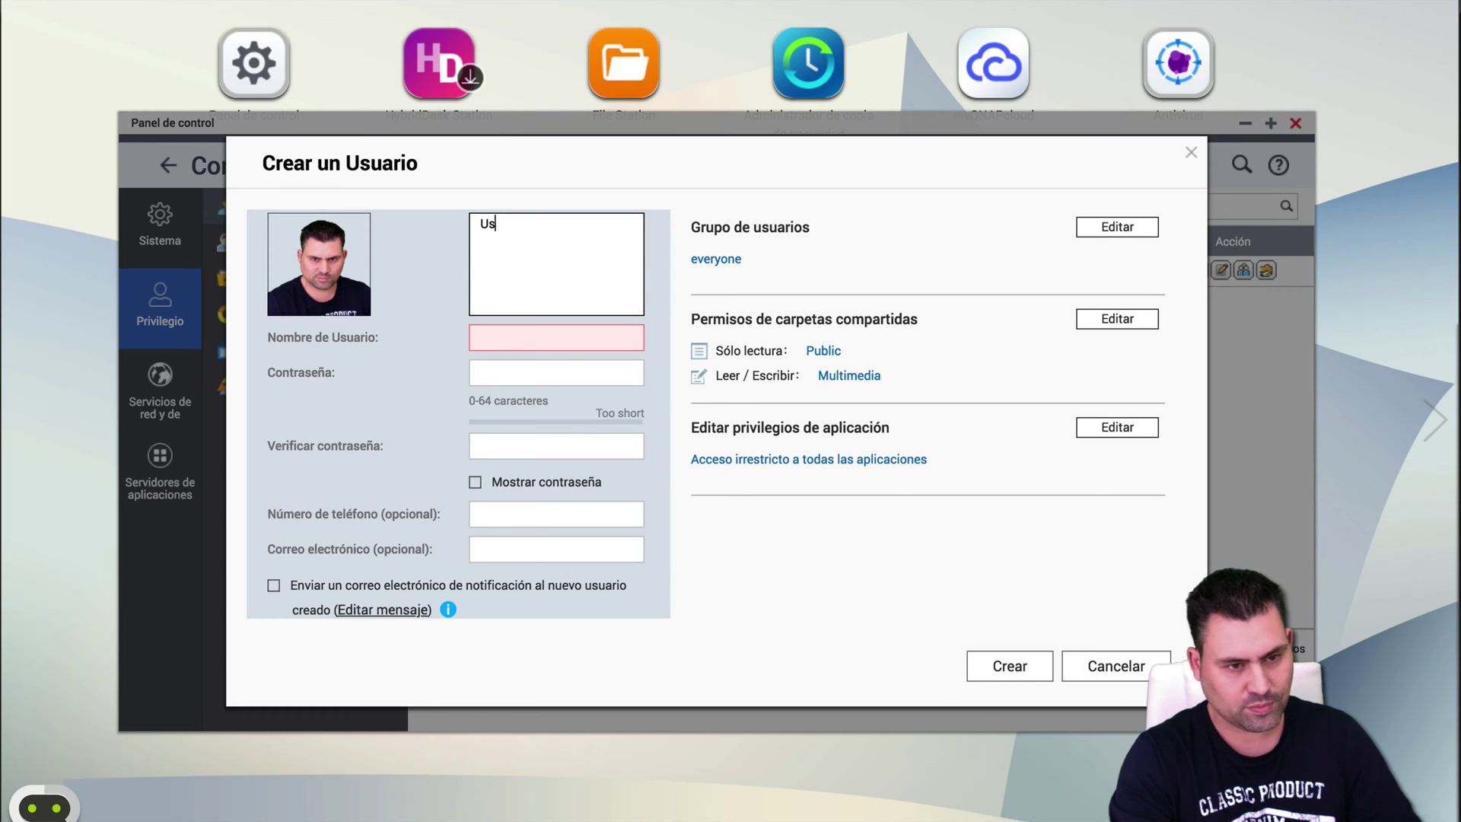
text(uario Administrador)
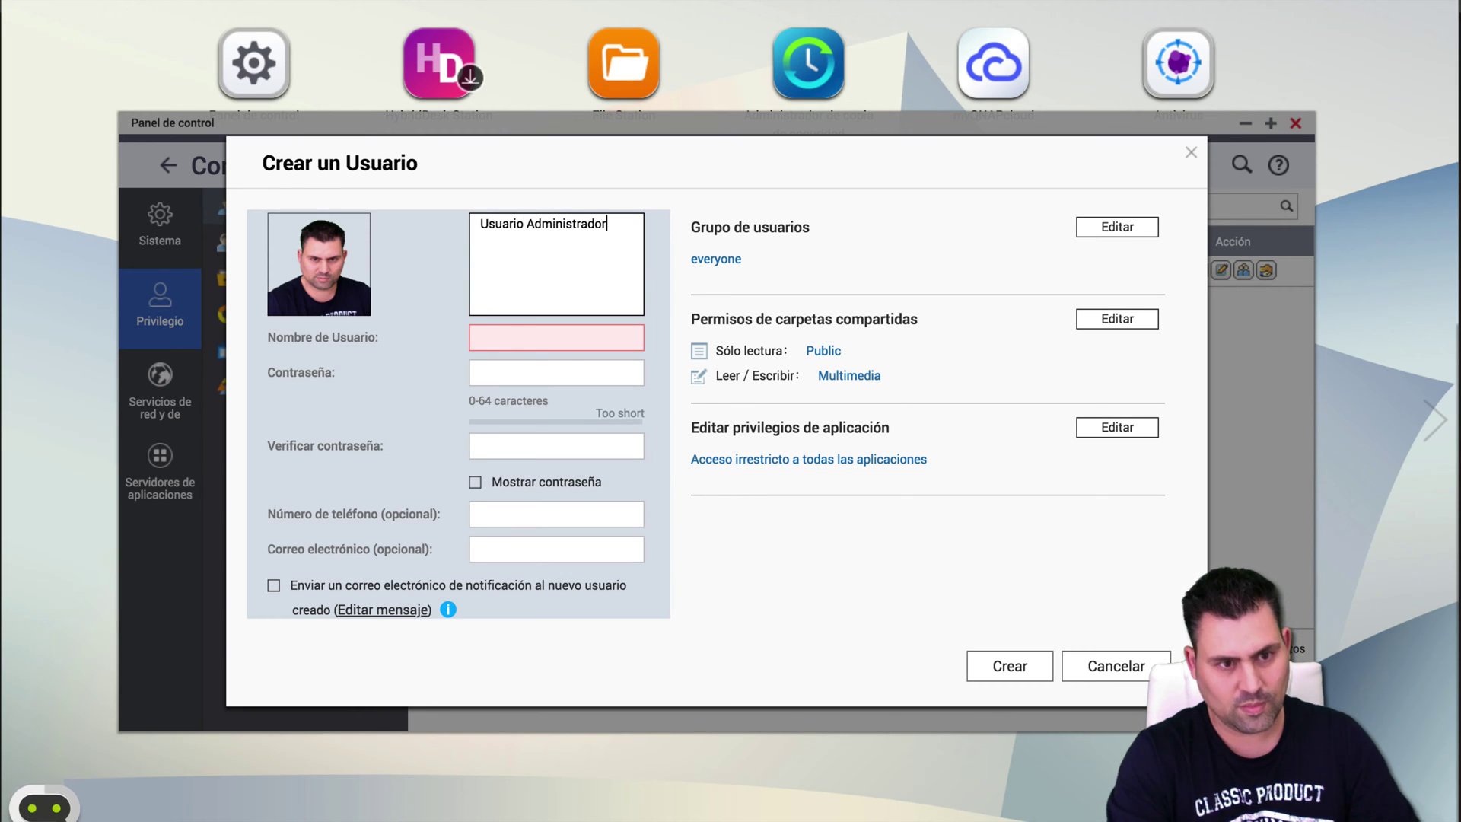
key(Tab)
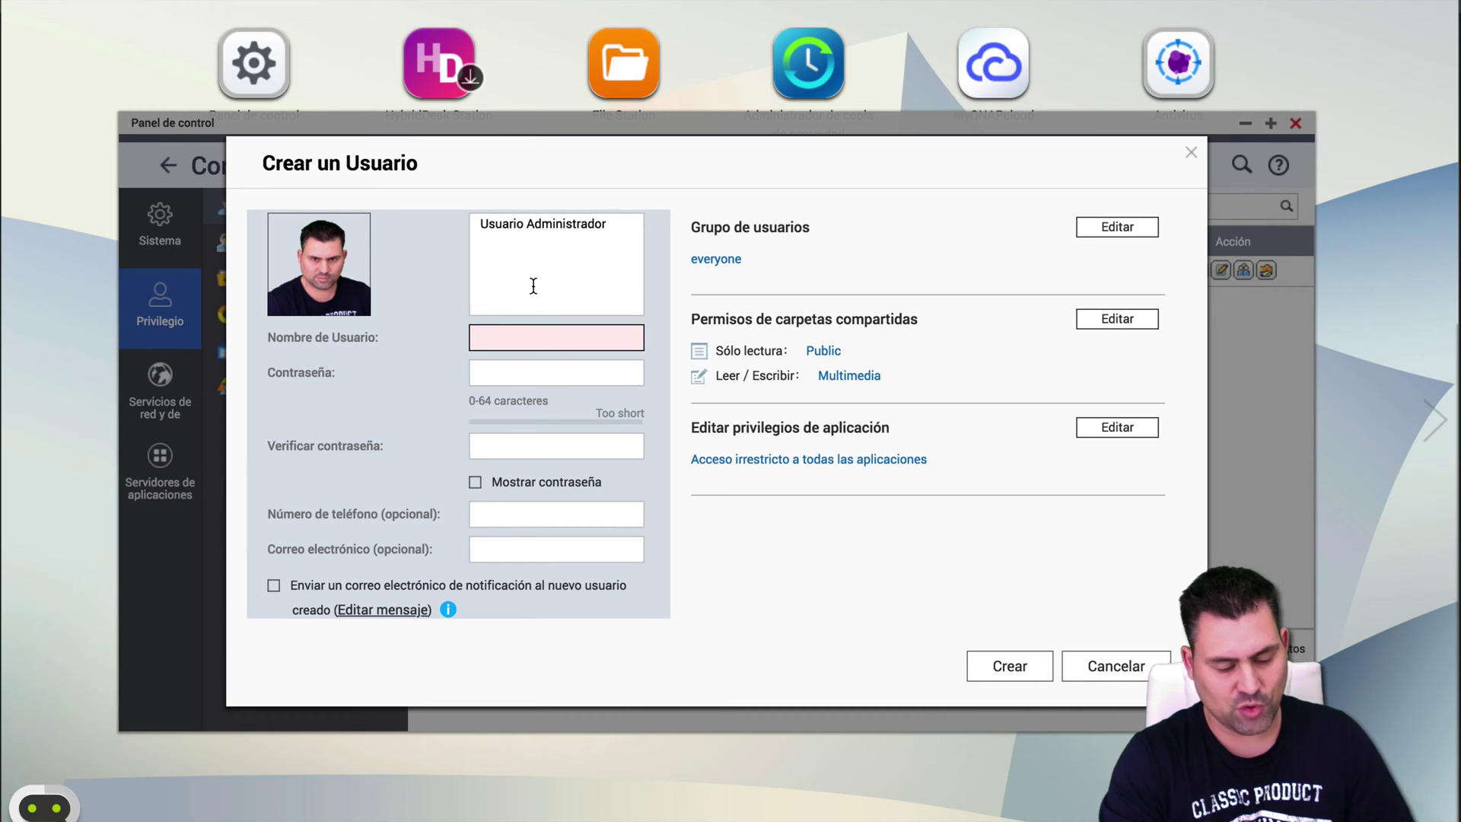
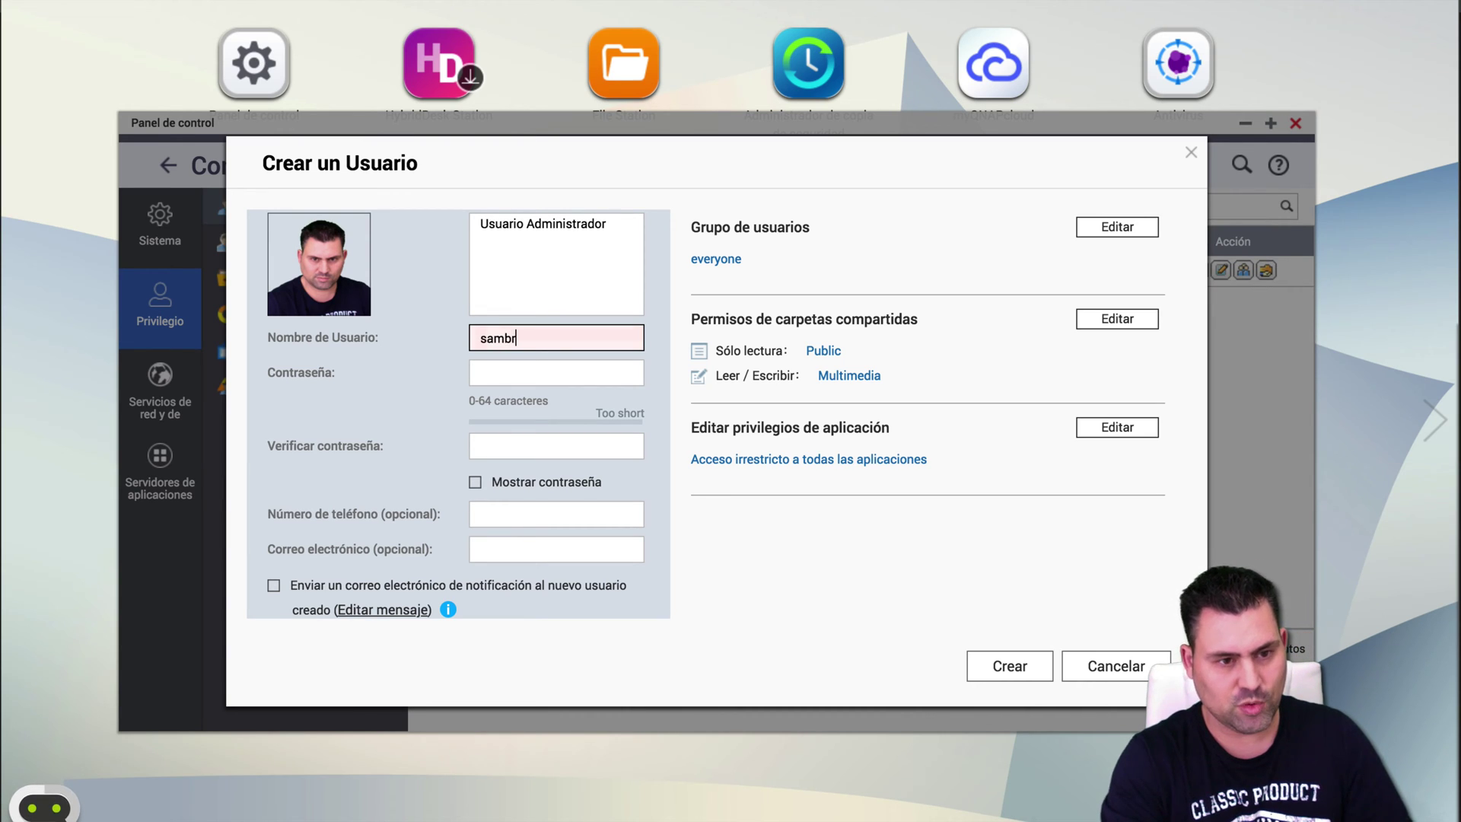
Enter a strong password for the new user and confirm it.
key(Tab)
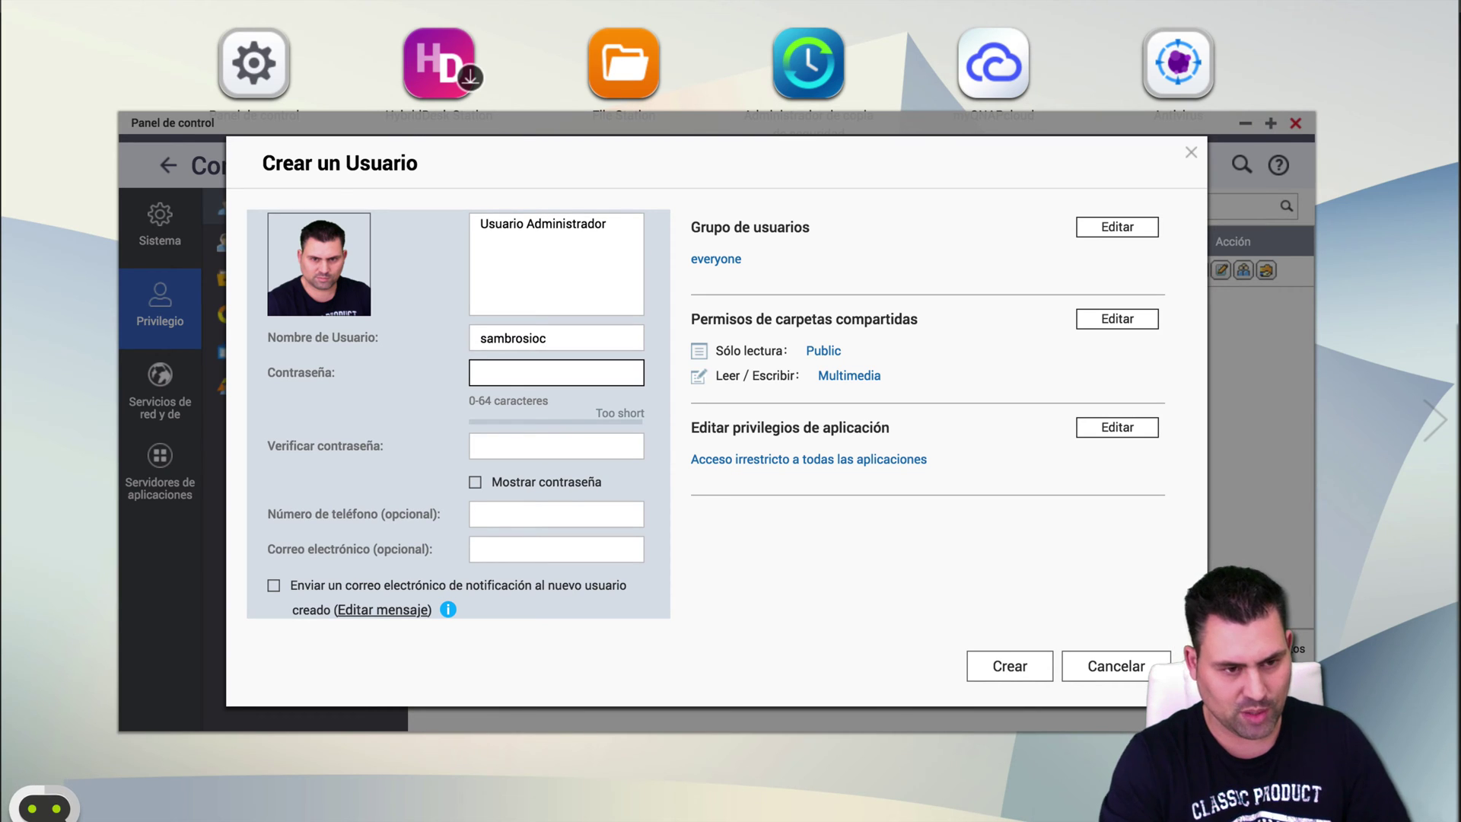
text(**************)
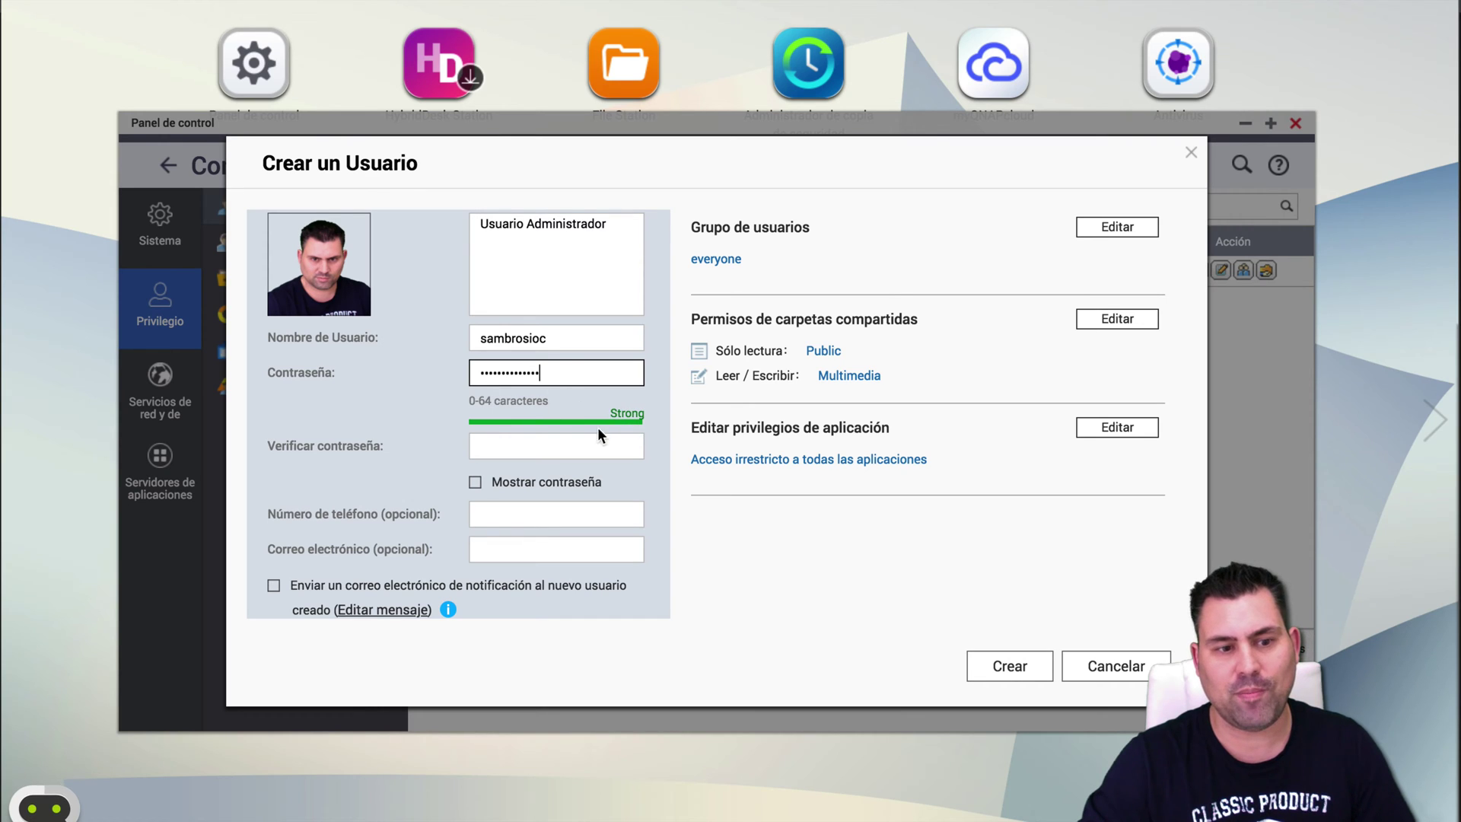
drag(581, 381, 440, 375)
text(********)
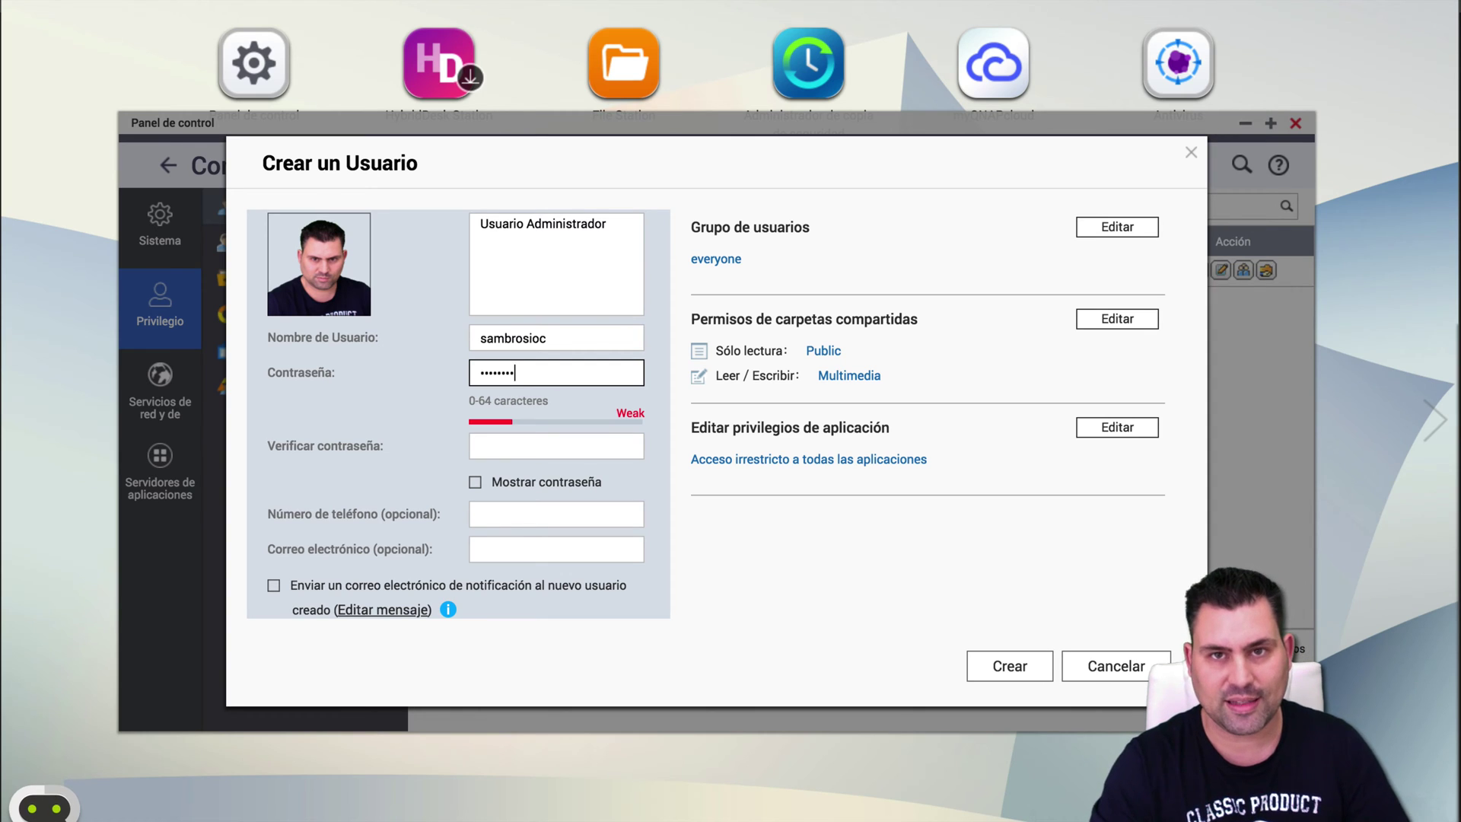
key(ctrl+a)
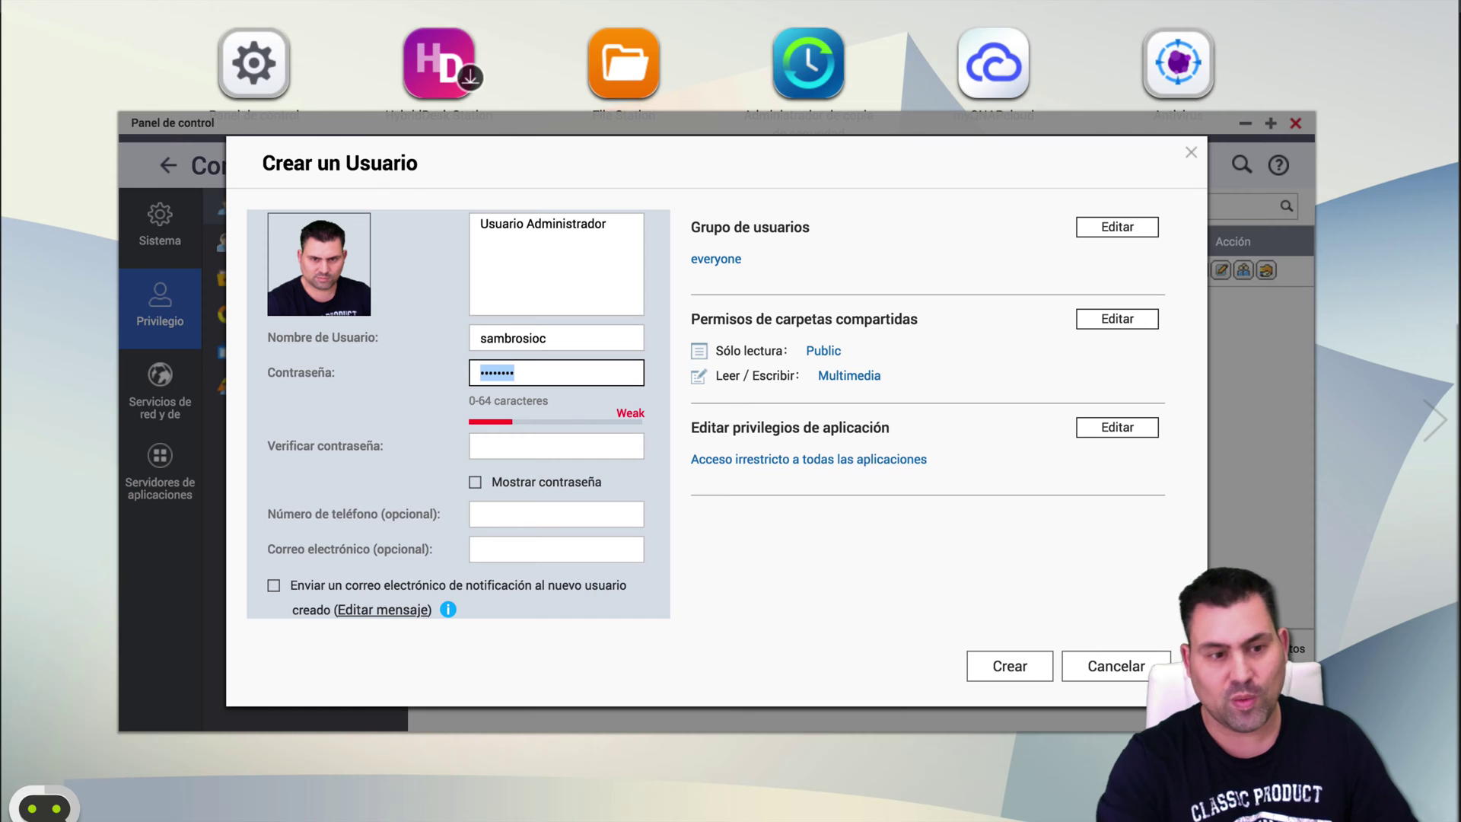
text(********)
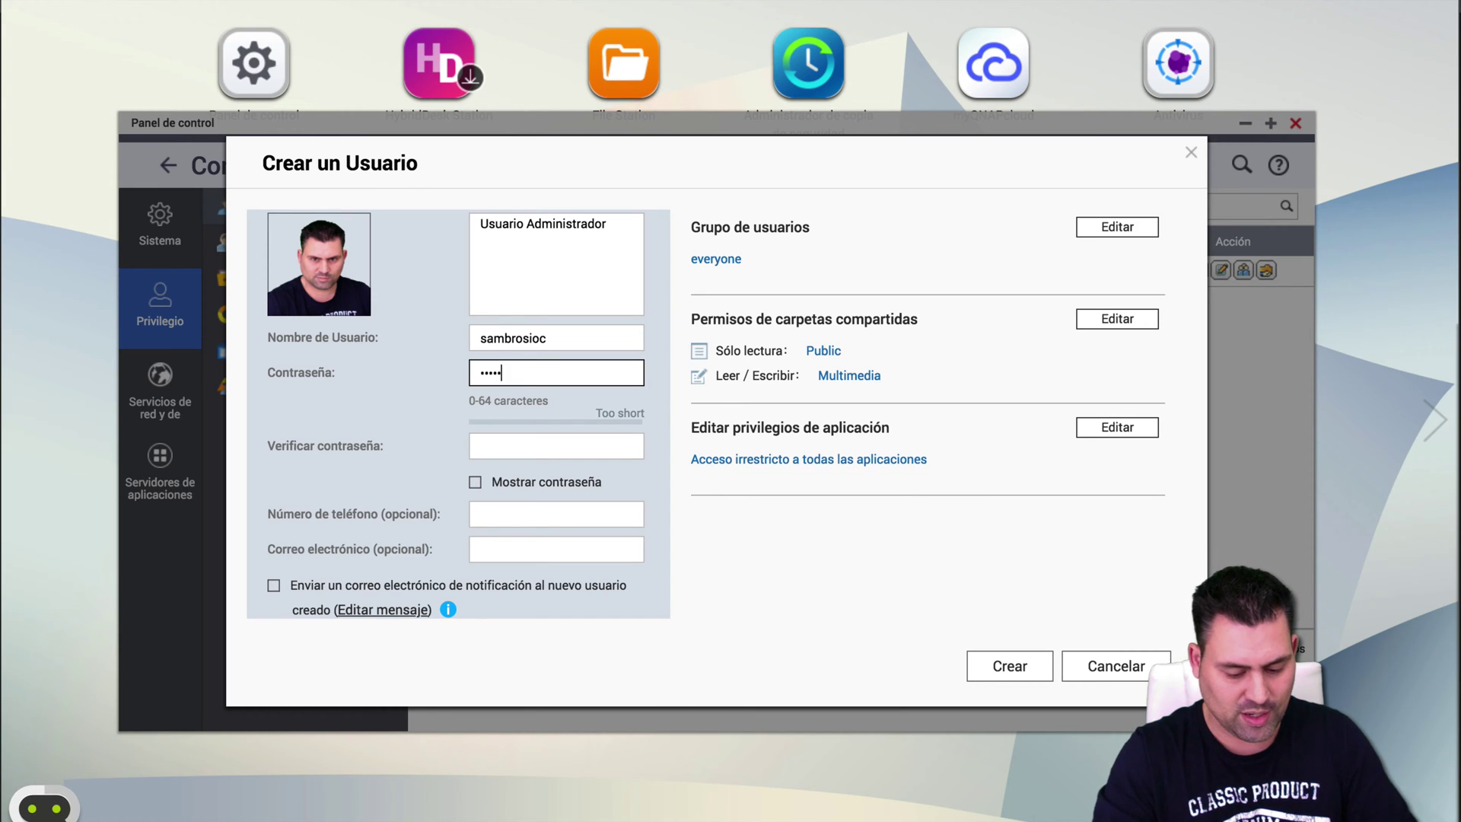
text(******)
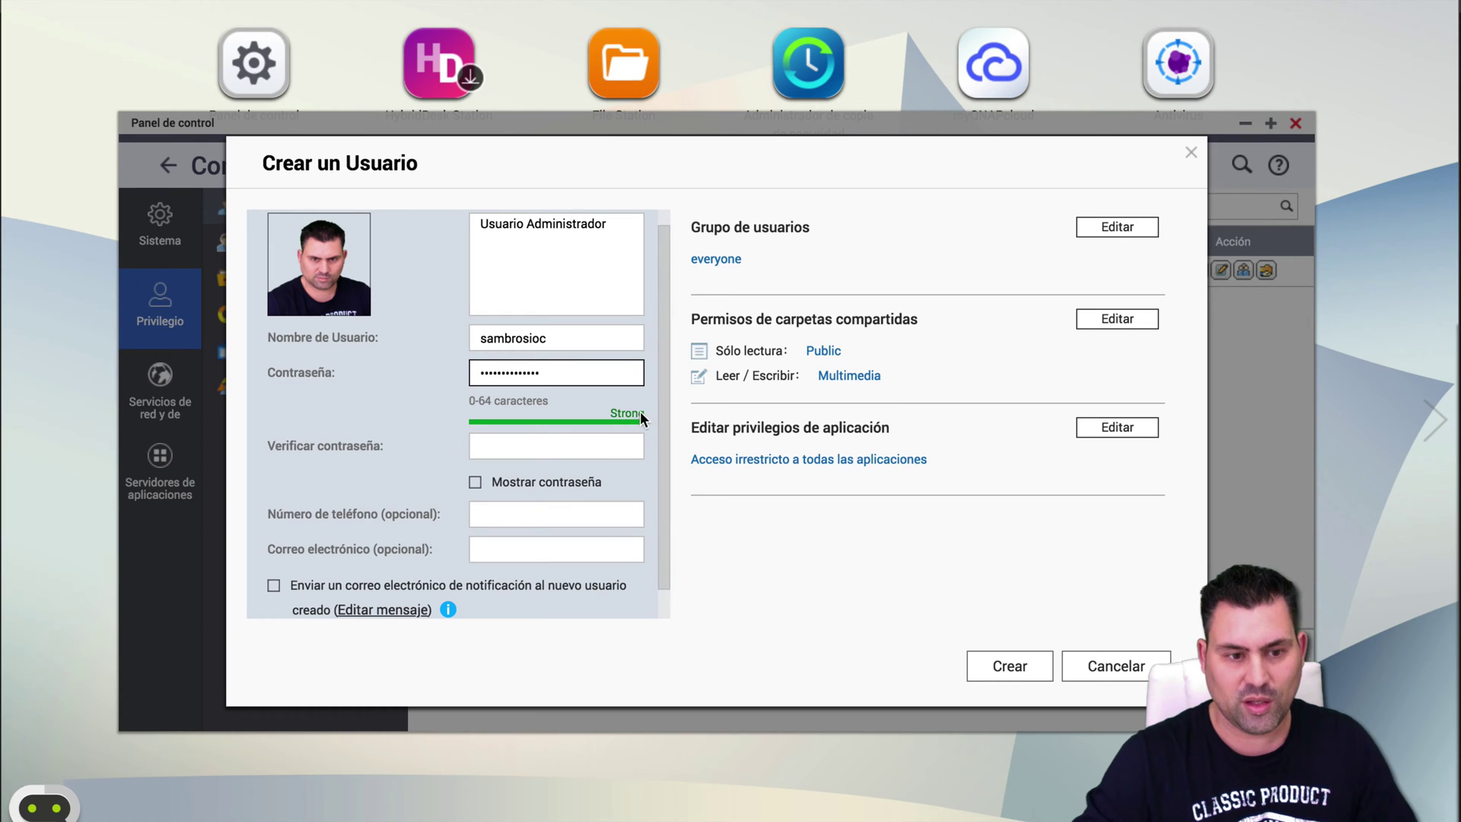
click(602, 448)
text(*********)
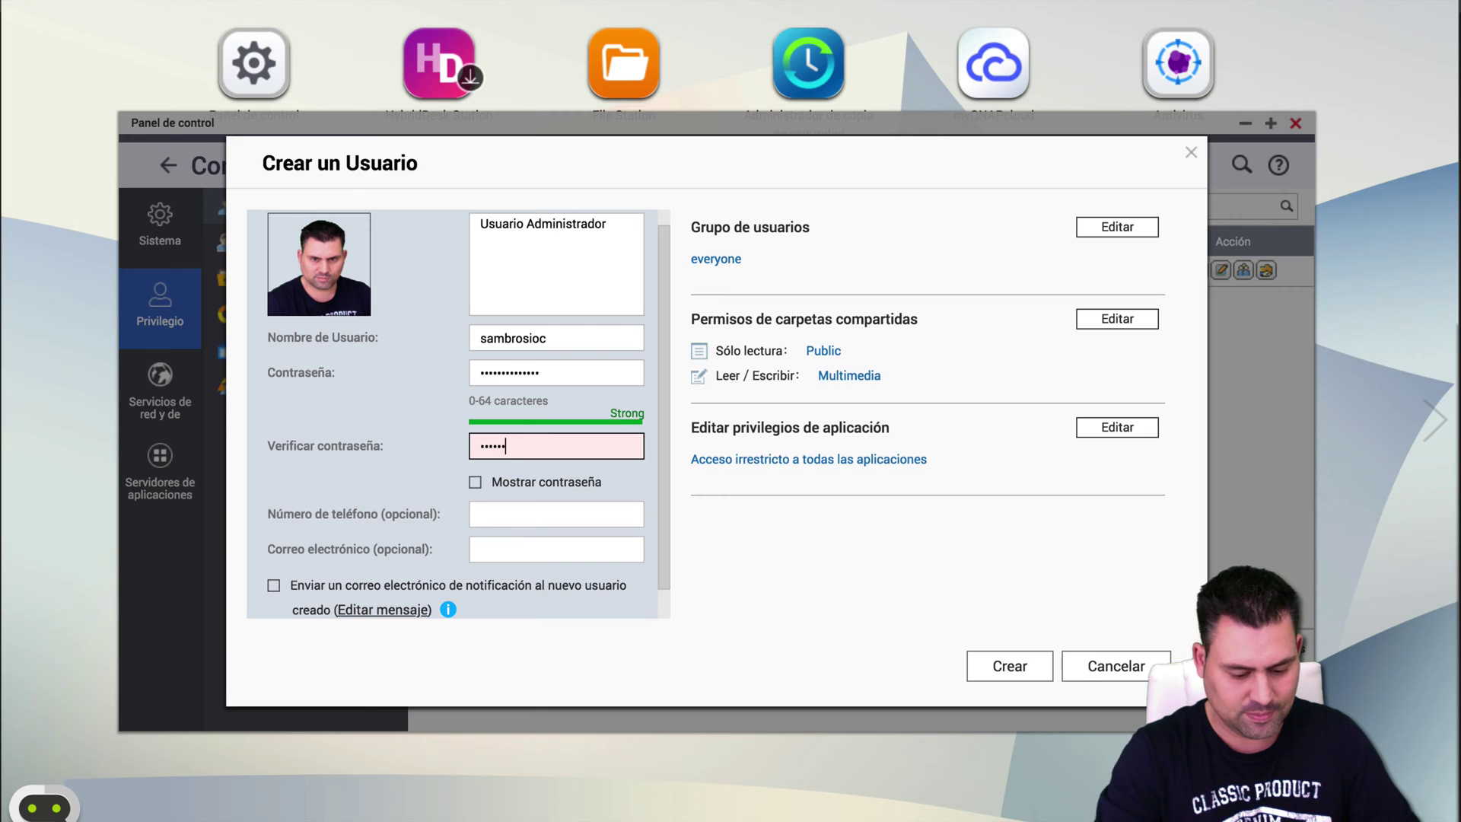
text(*****)
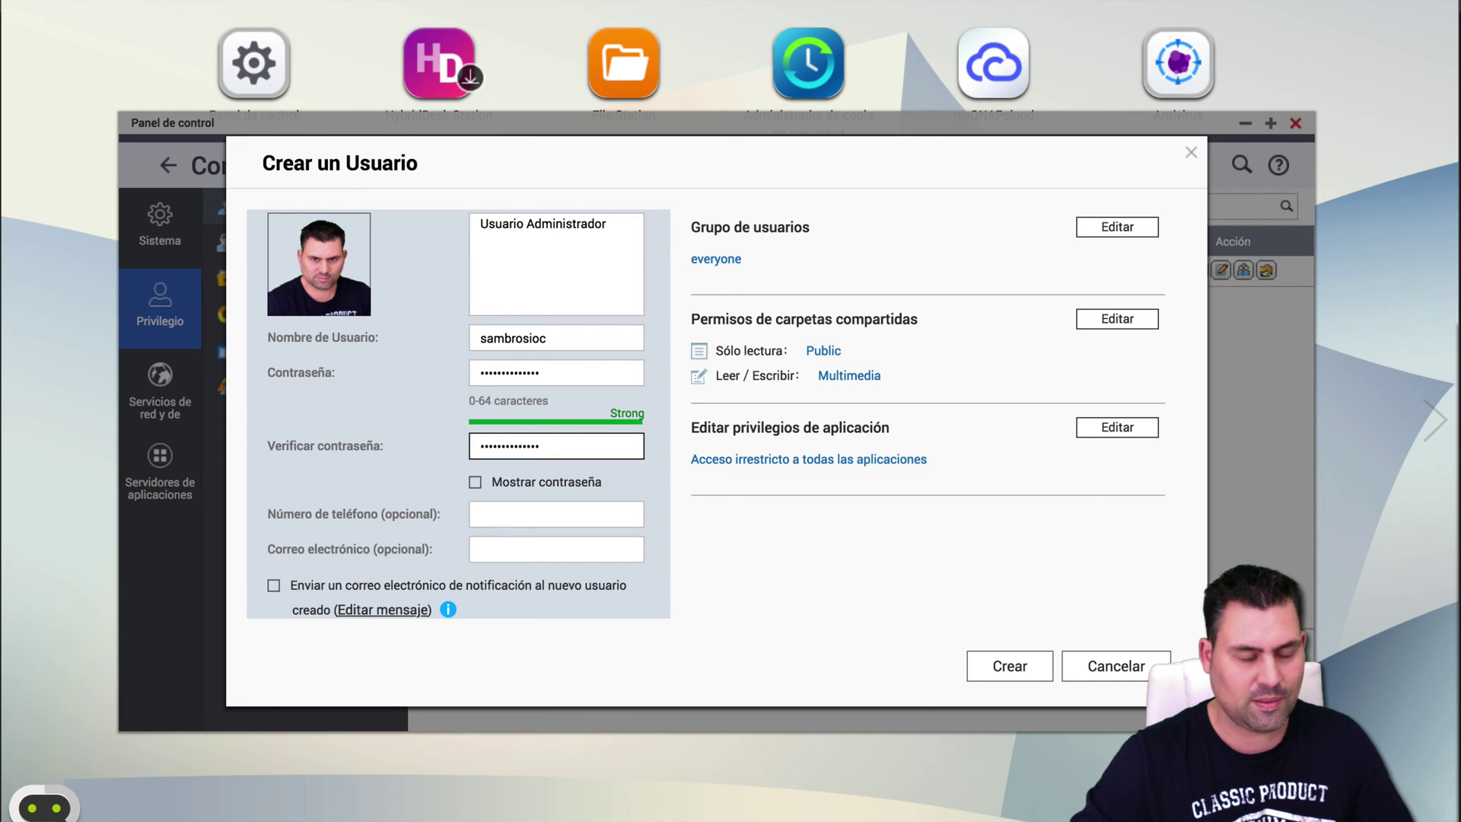
click(549, 515)
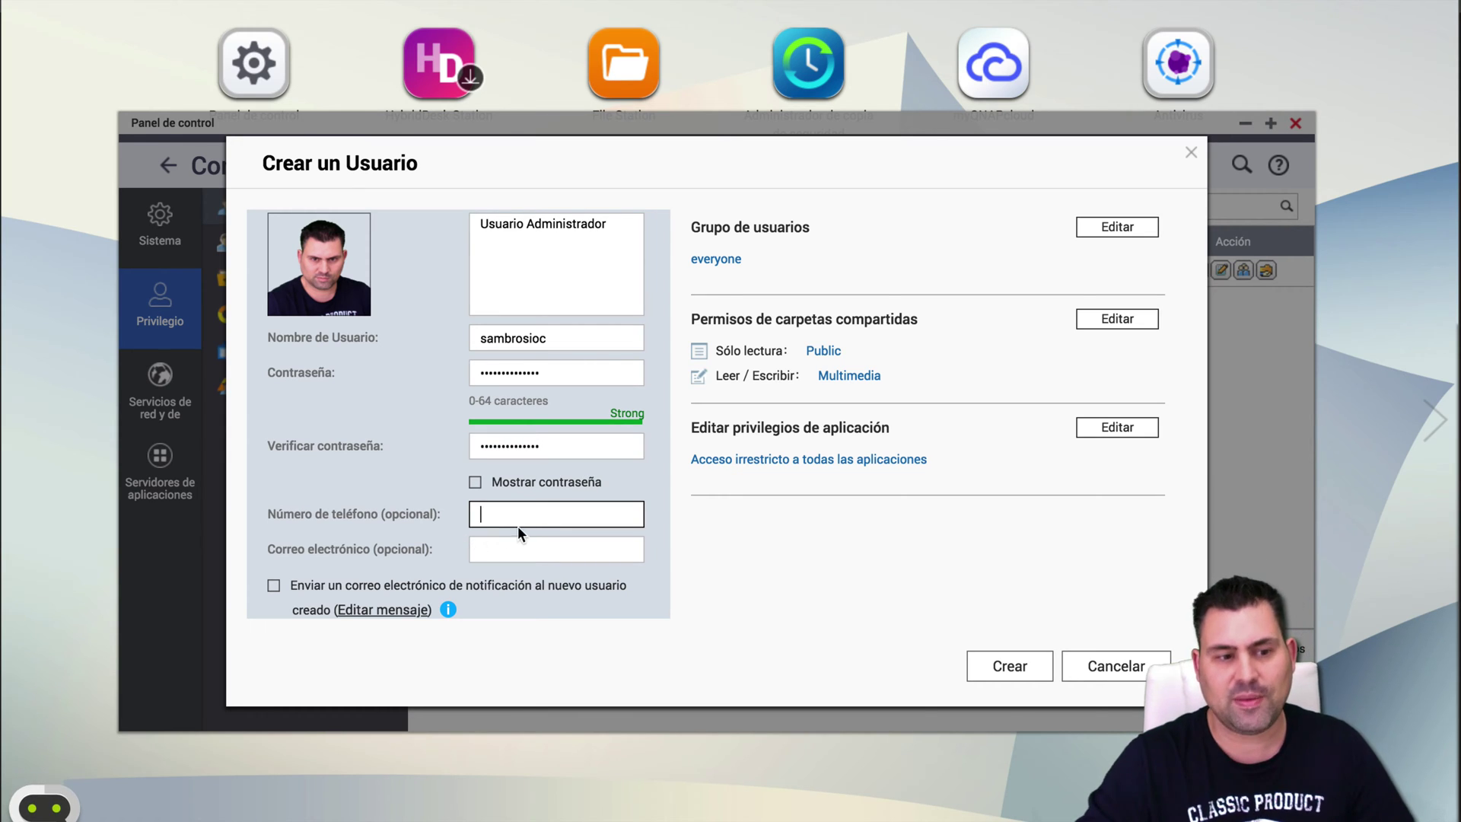
Leave notification e-mail off and add the user to administrators alongside everyone.
click(565, 548)
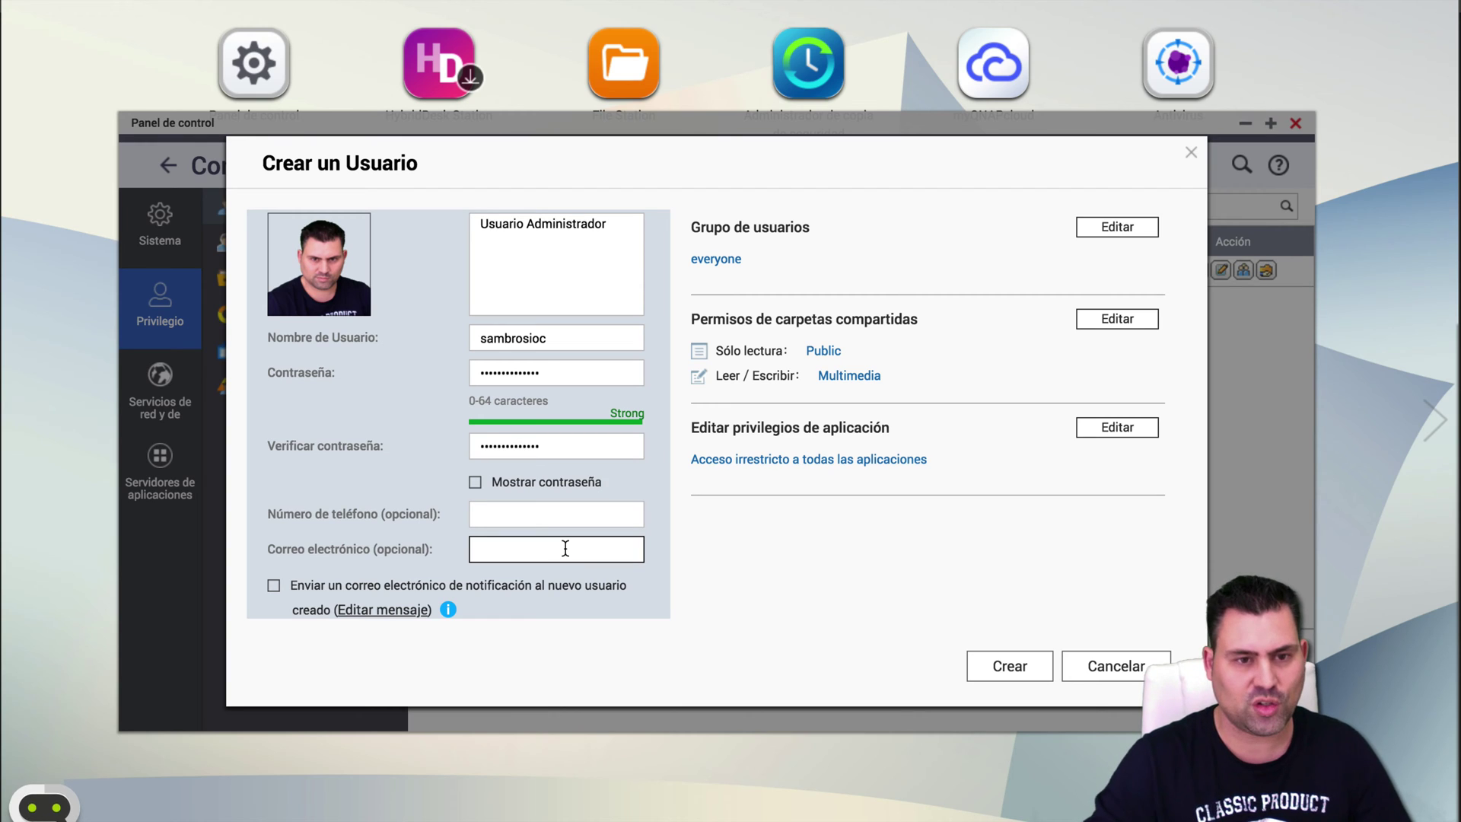
scroll(567, 552, down, 1)
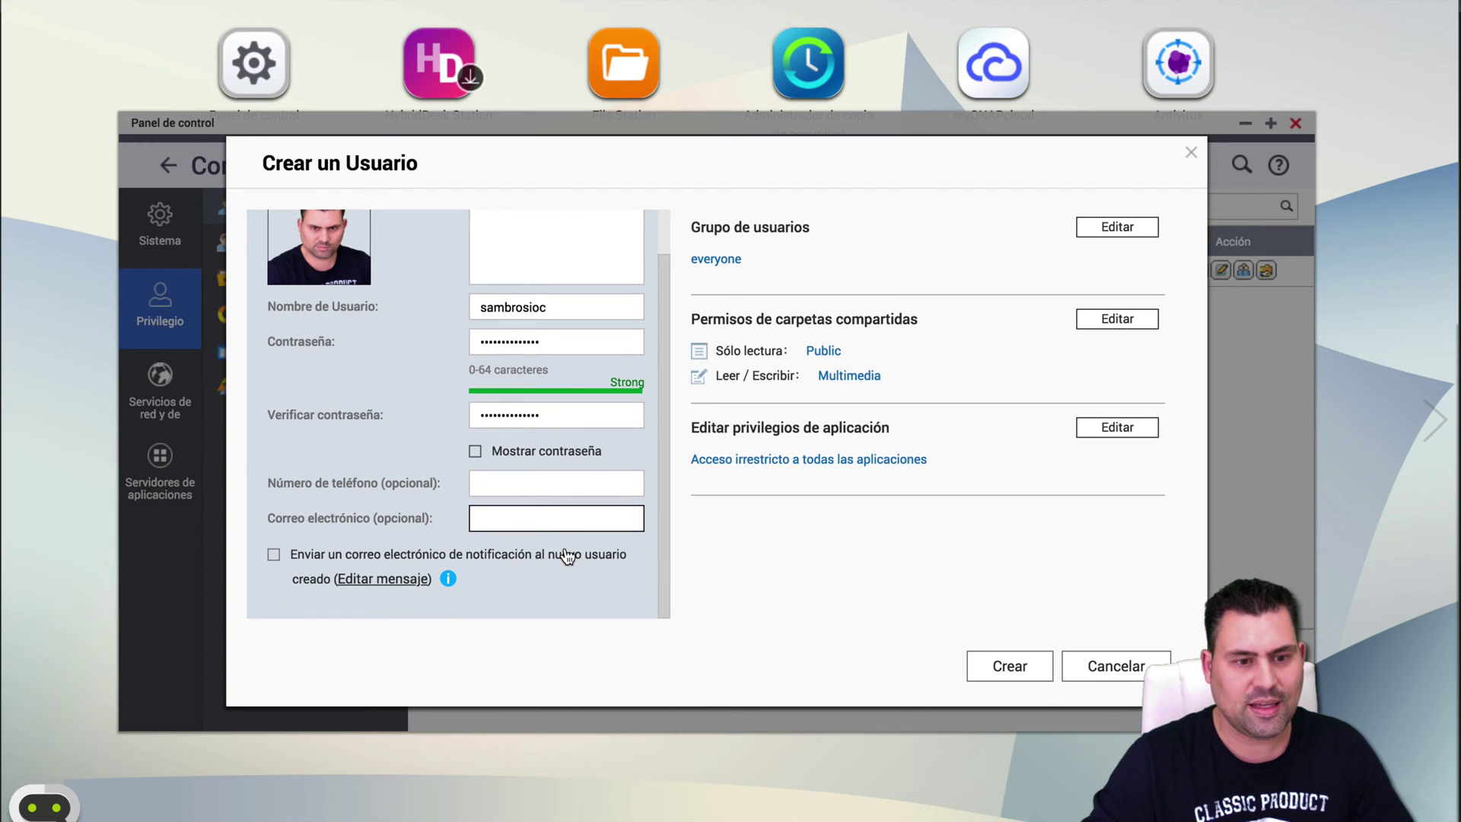
click(318, 563)
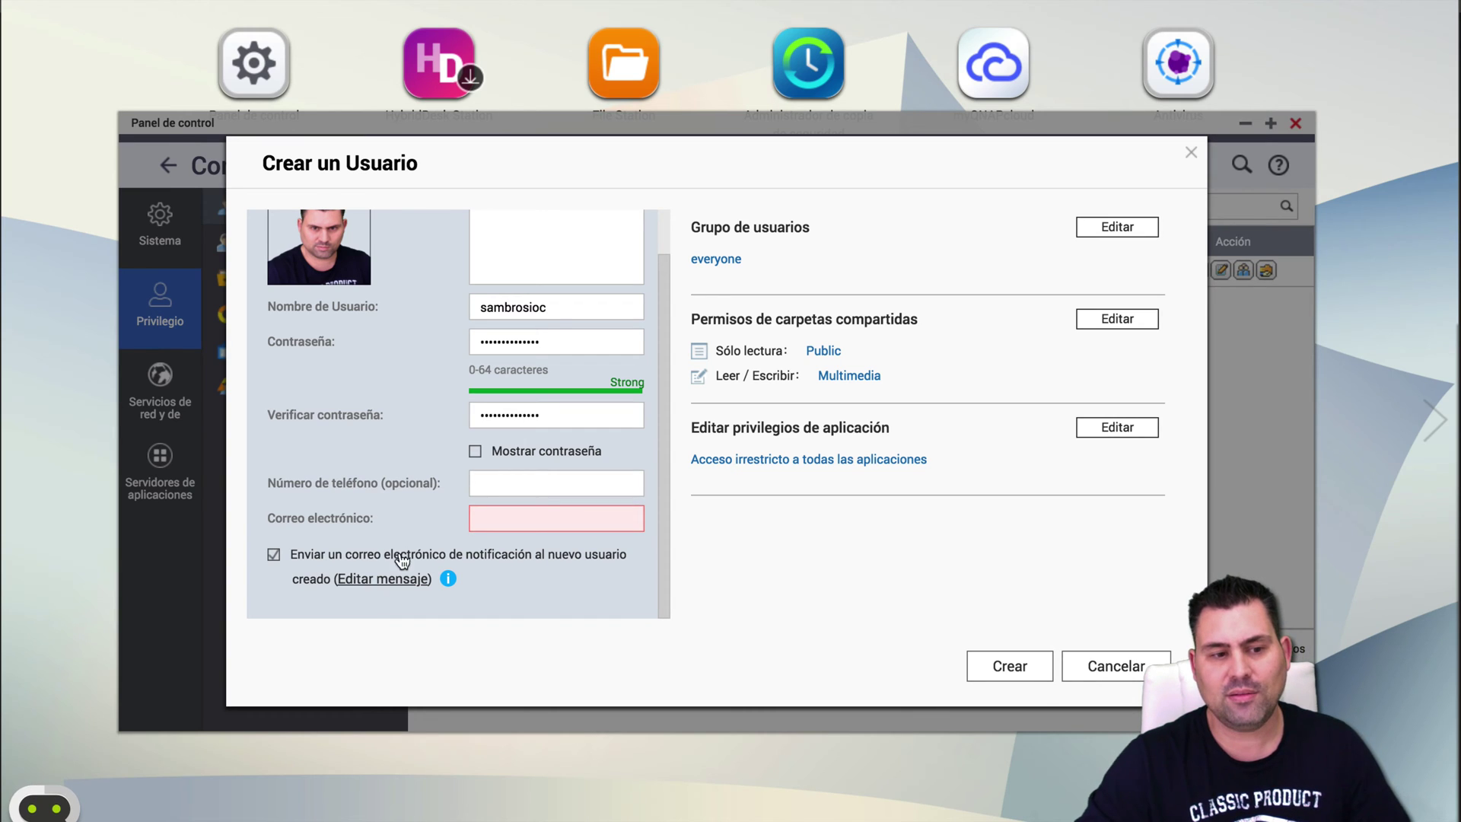
click(574, 525)
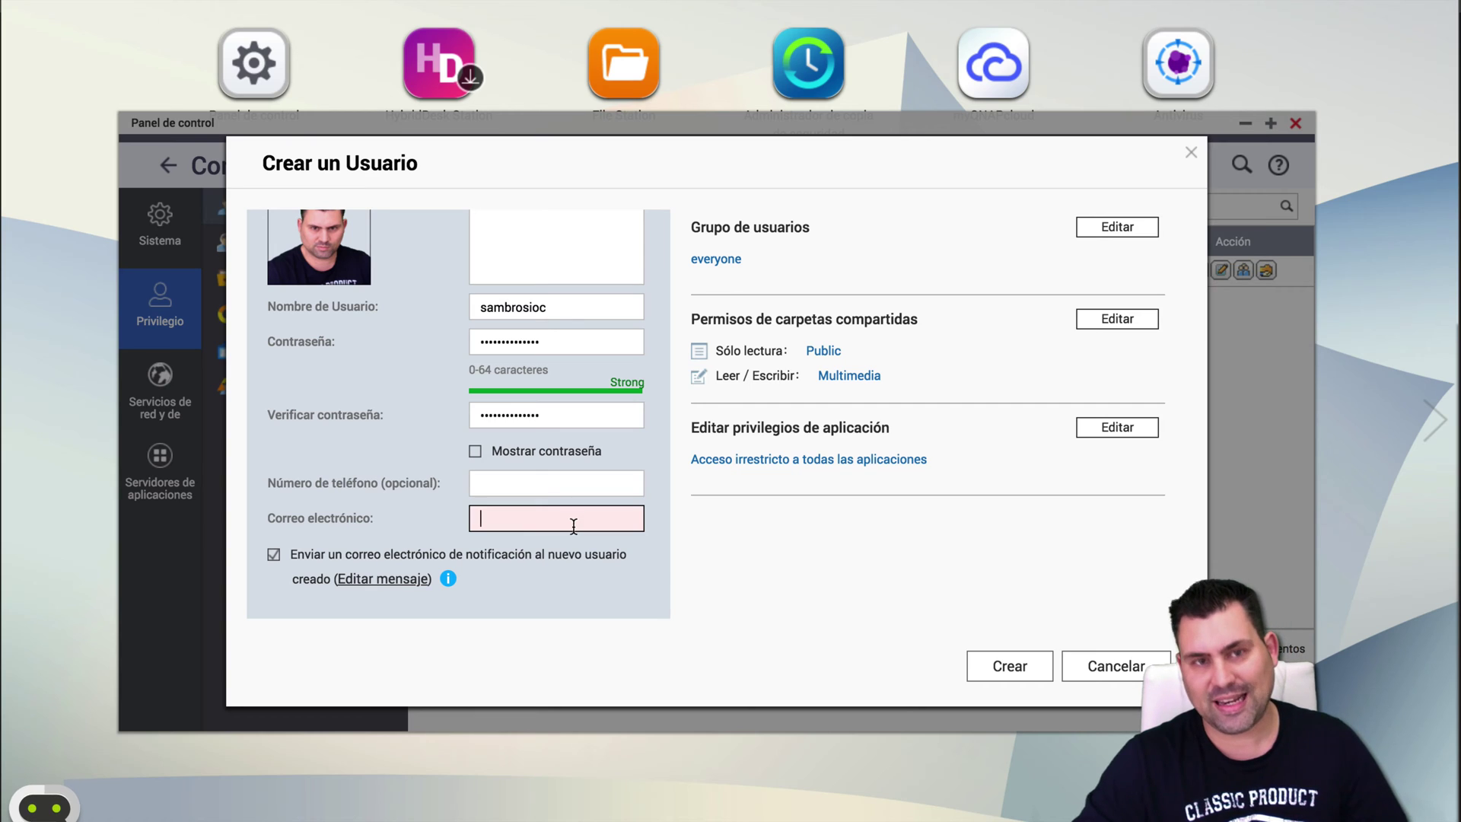
click(483, 555)
scroll(494, 559, up, 2)
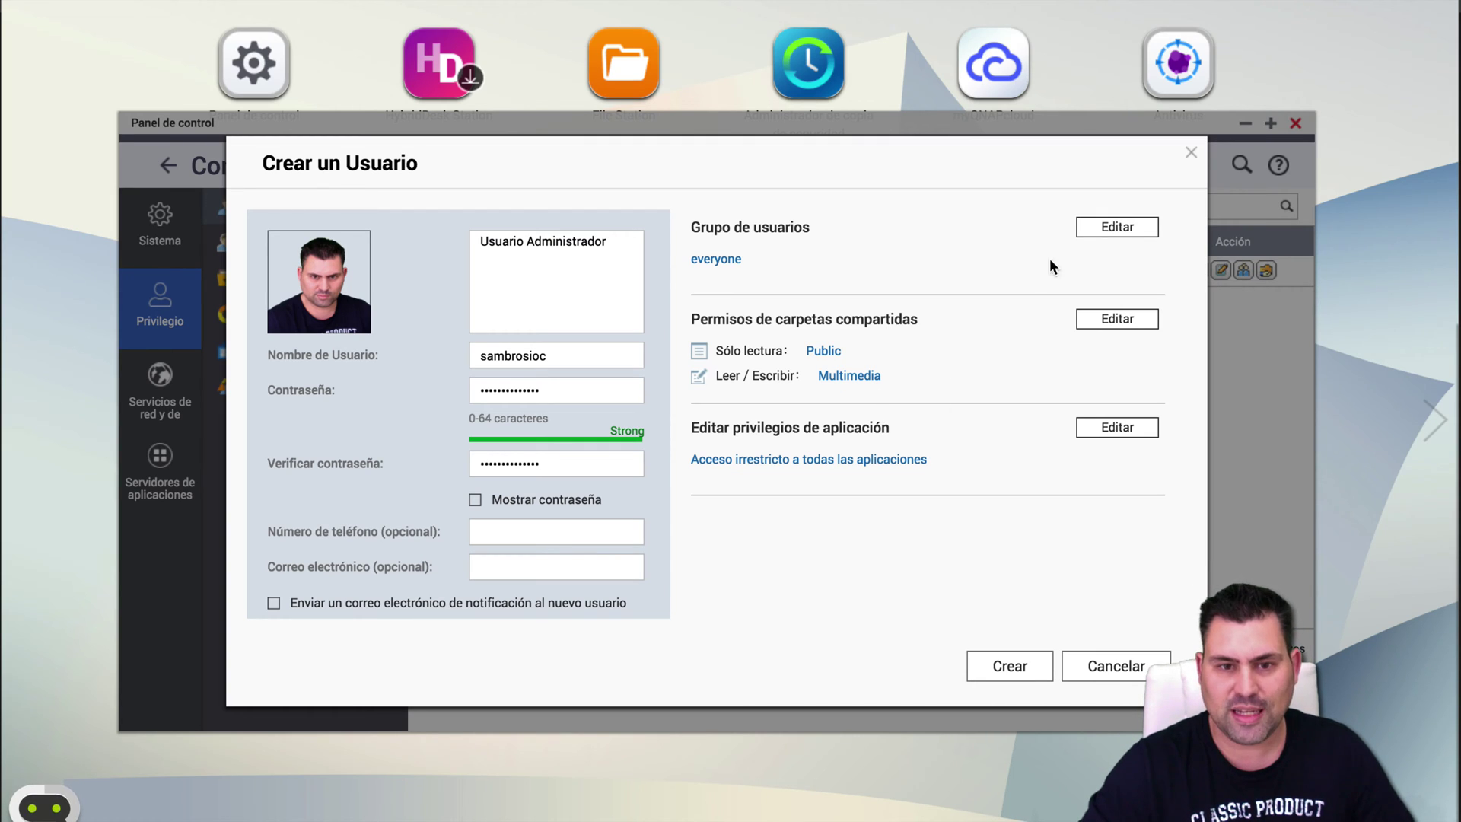
click(1142, 227)
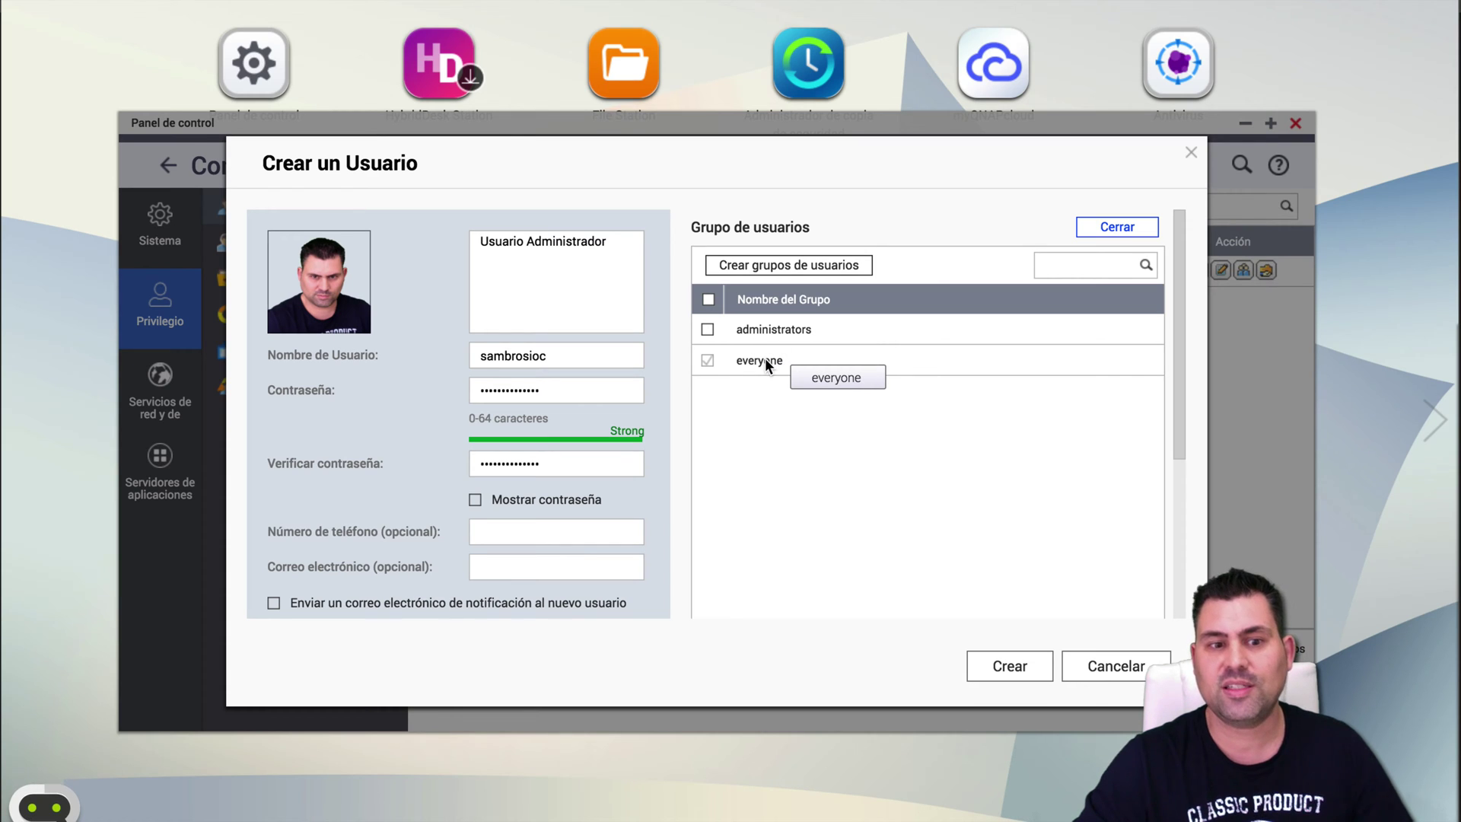
click(708, 330)
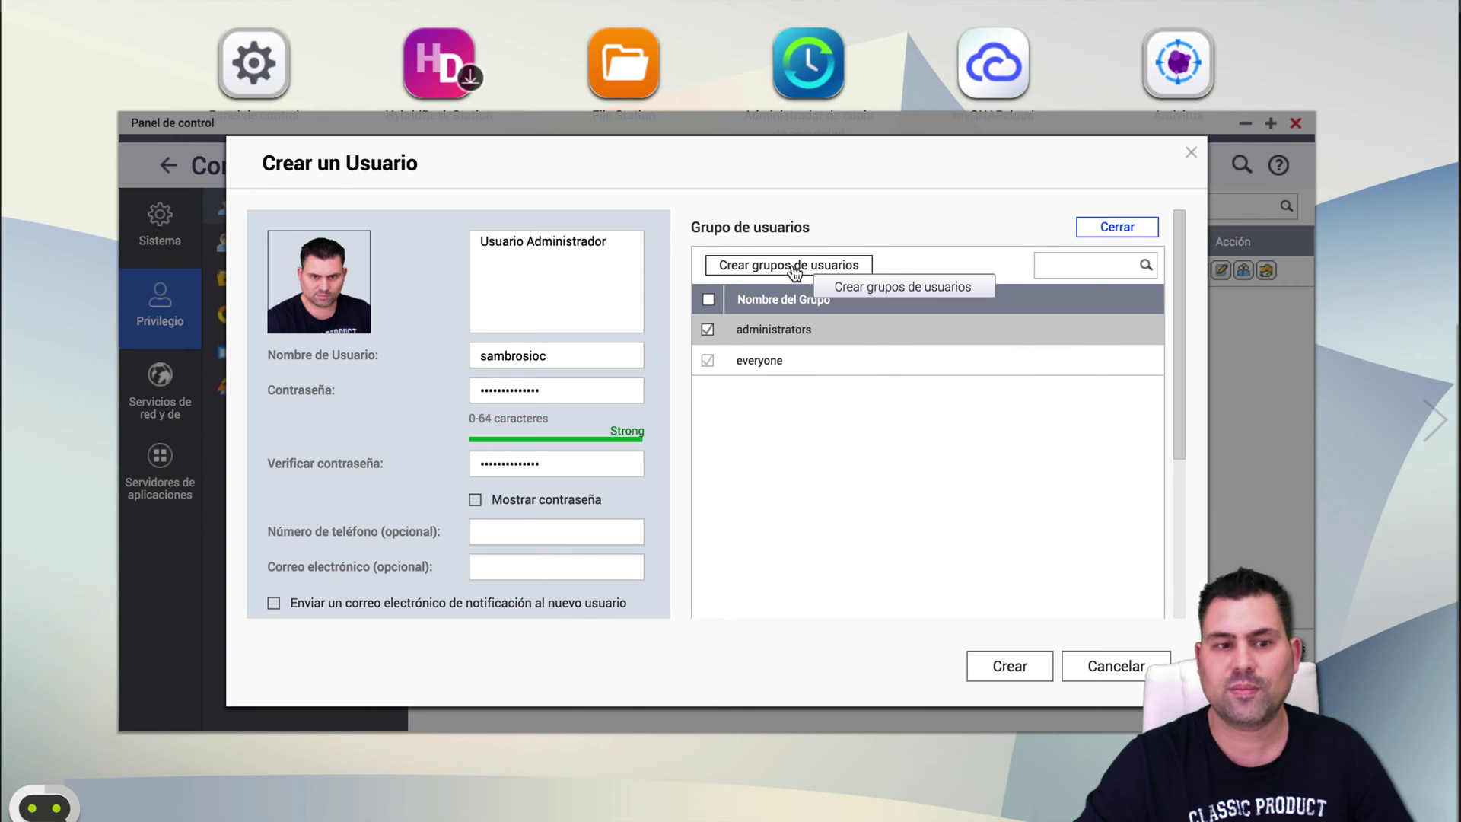
click(1139, 232)
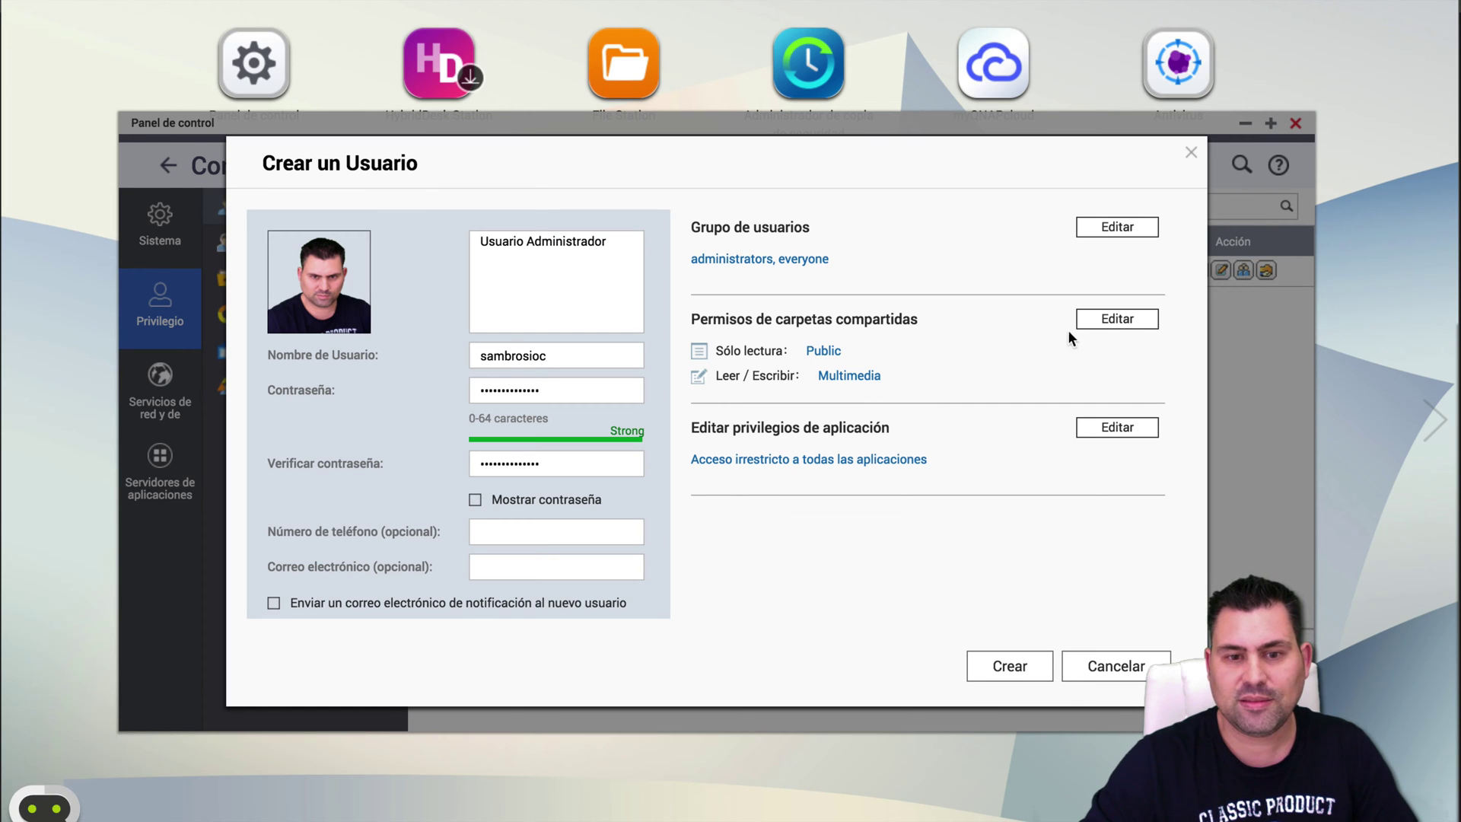
Grant Multimedia read/write and Public read-only folder access, leaving other shares denied.
click(1114, 326)
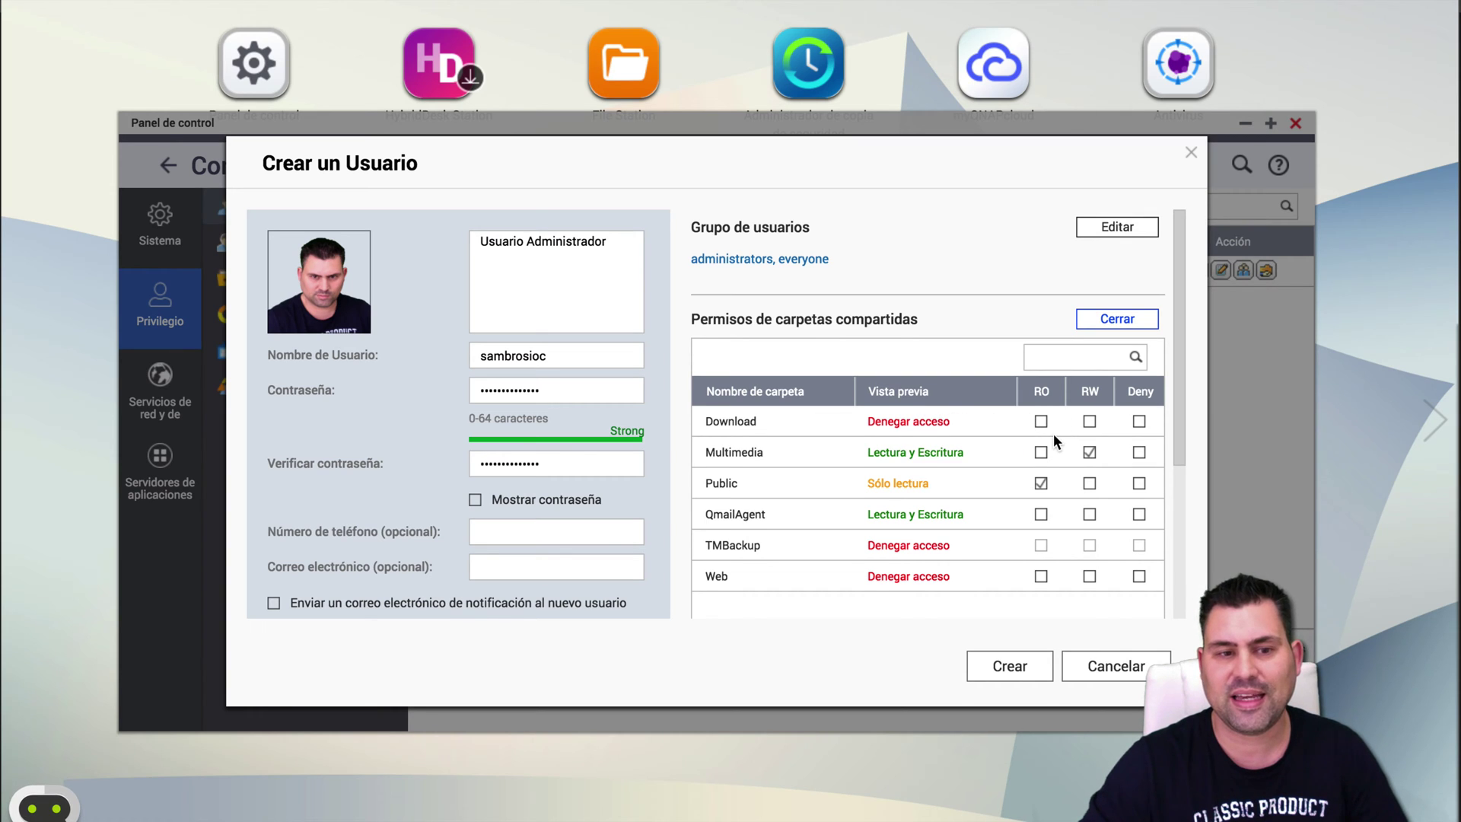
scroll(1053, 432, down, 2)
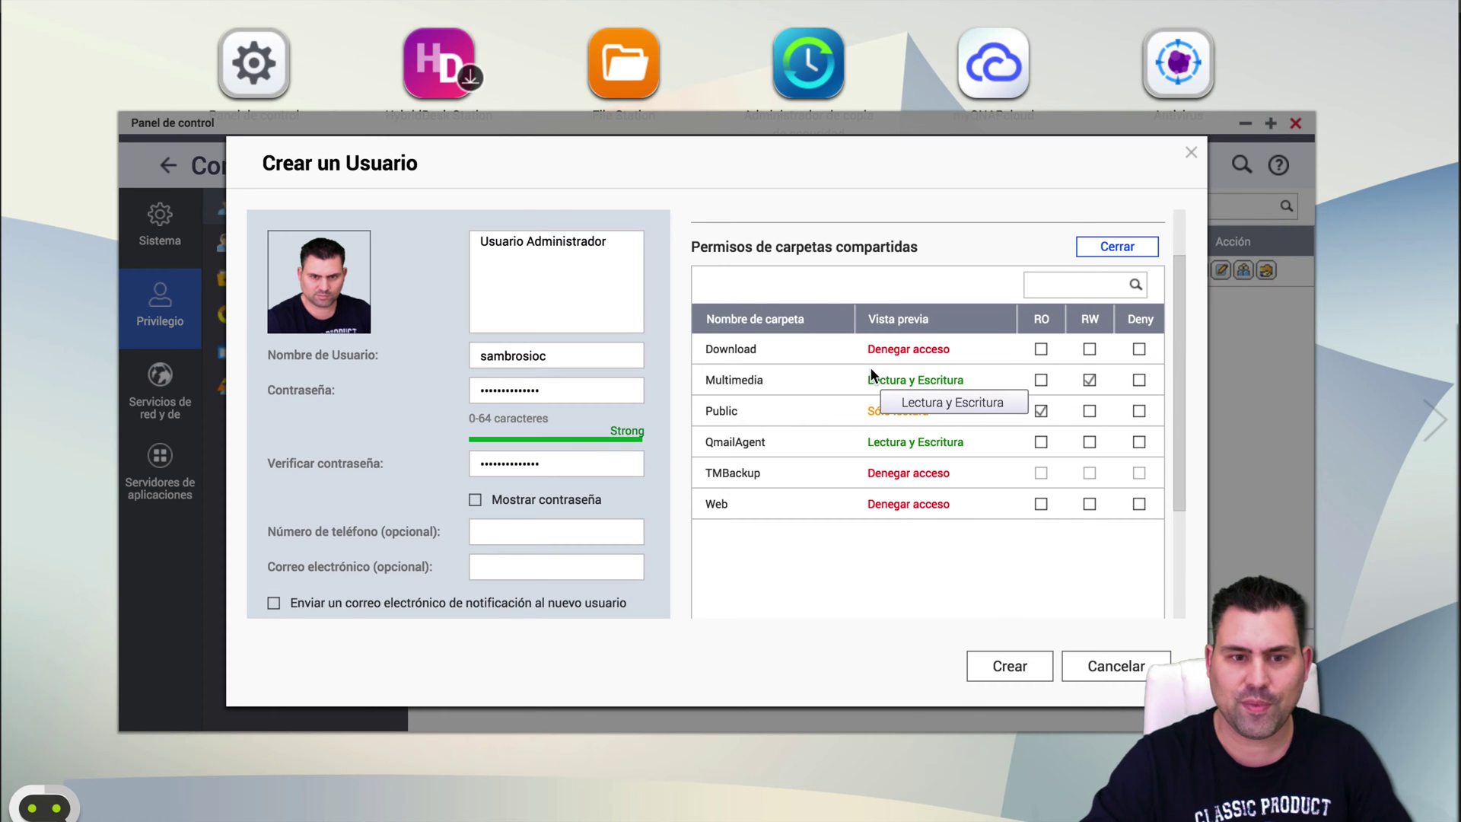
scroll(870, 366, up, 2)
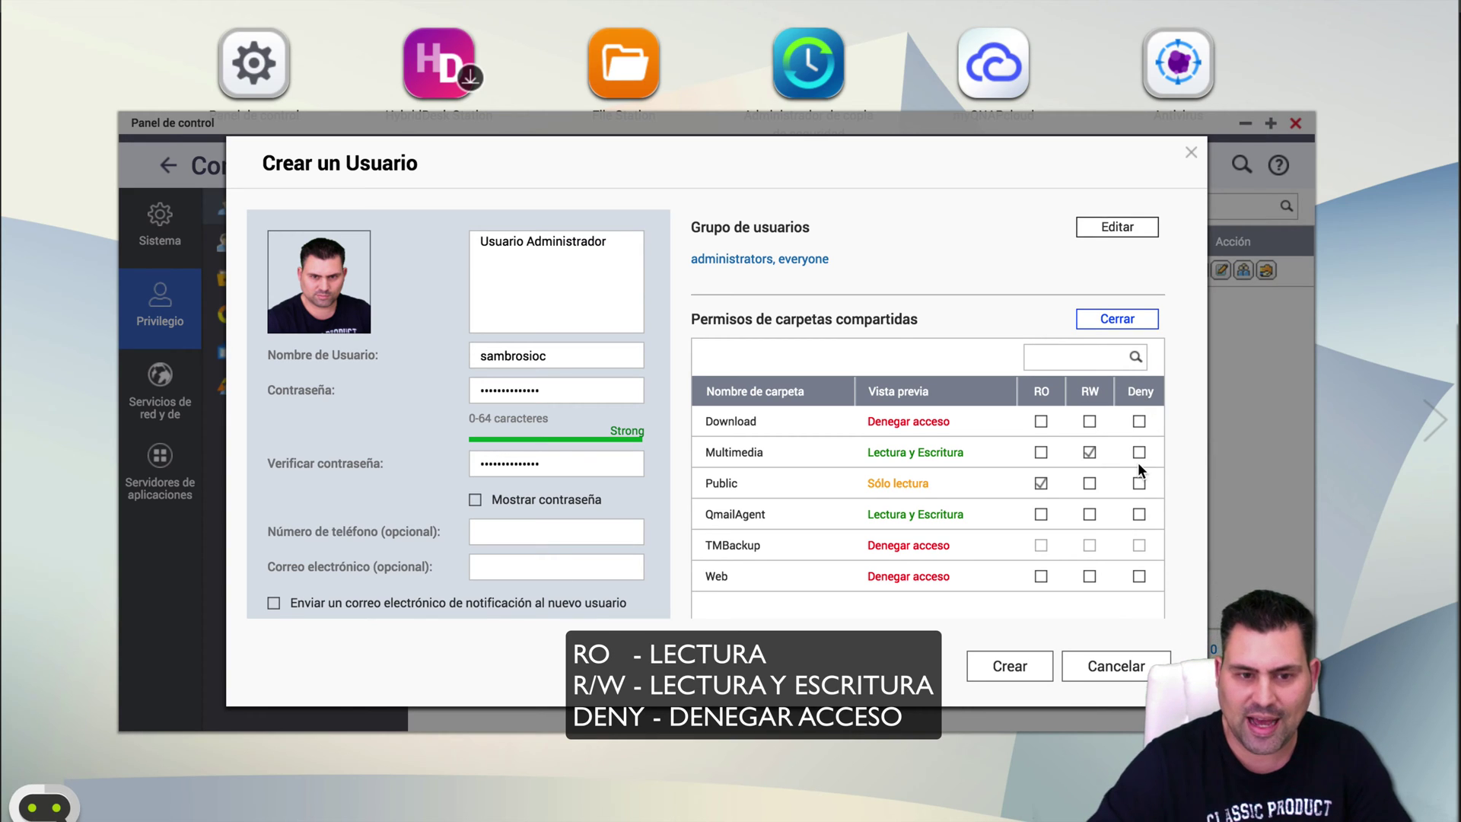
click(1090, 484)
click(1041, 484)
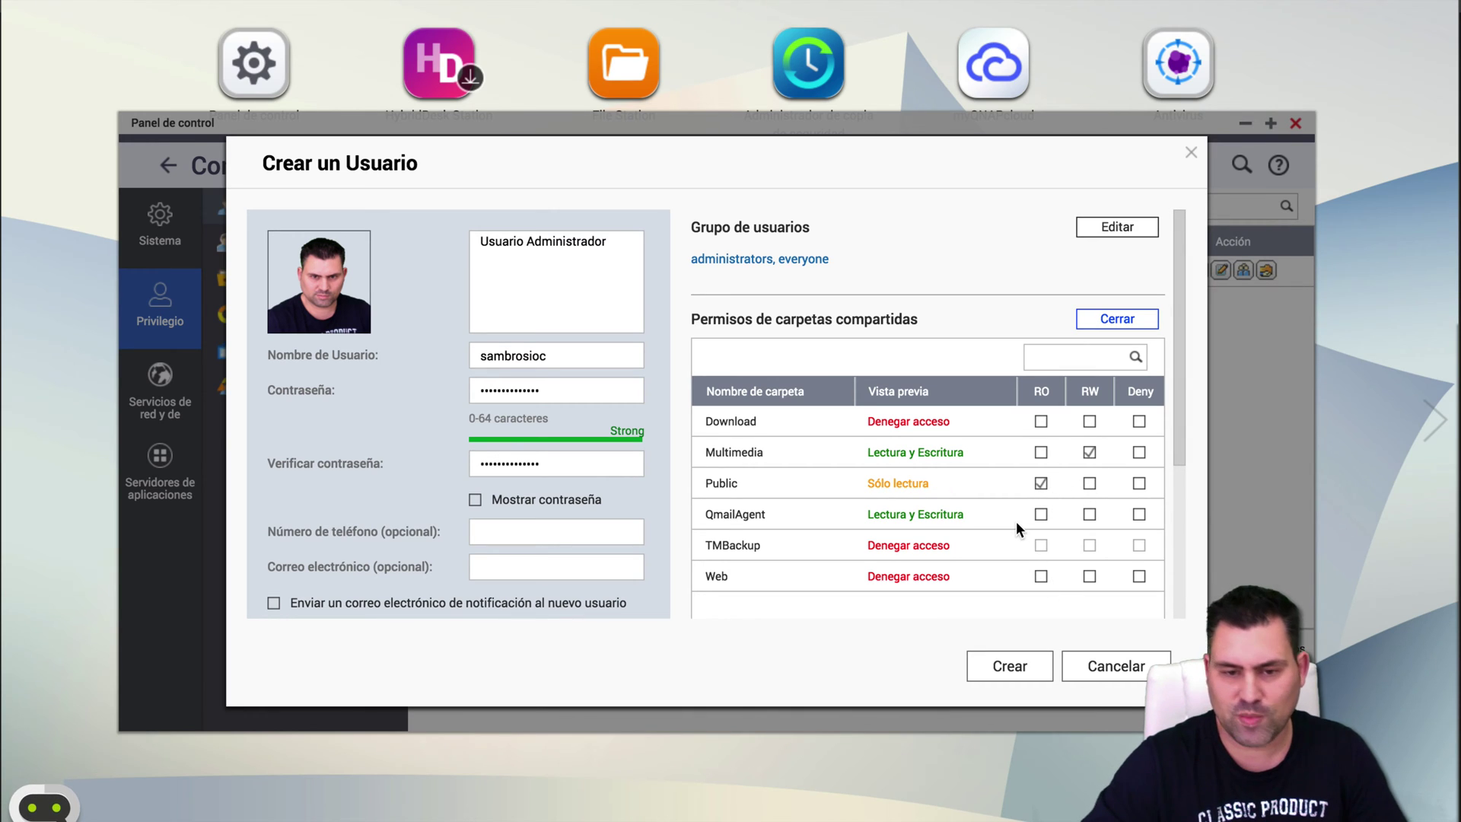
scroll(1015, 522, down, 4)
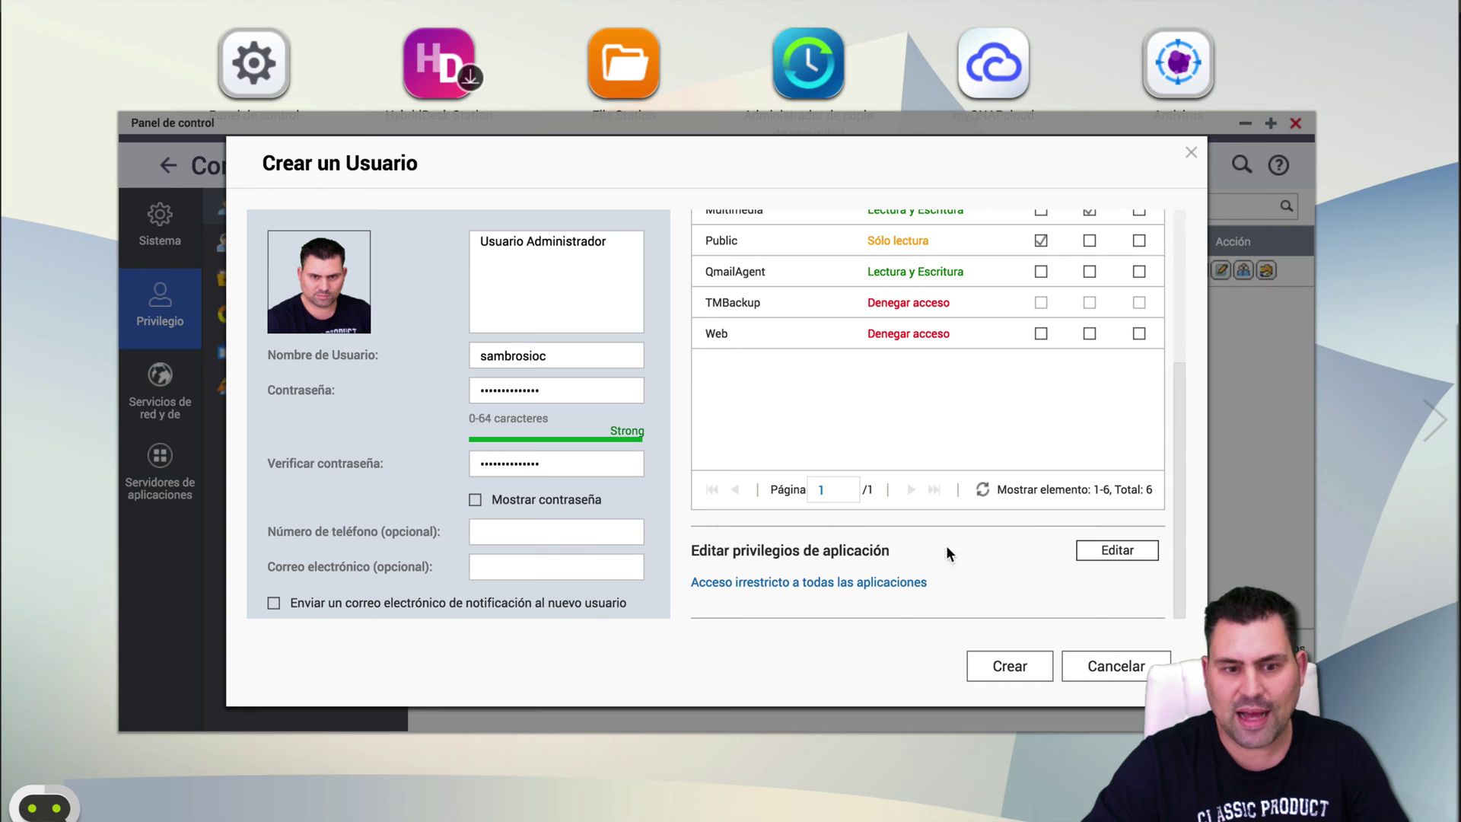
Review the allowed application privileges and create the 'Usuario Administrador' account.
click(1141, 553)
scroll(1051, 545, down, 3)
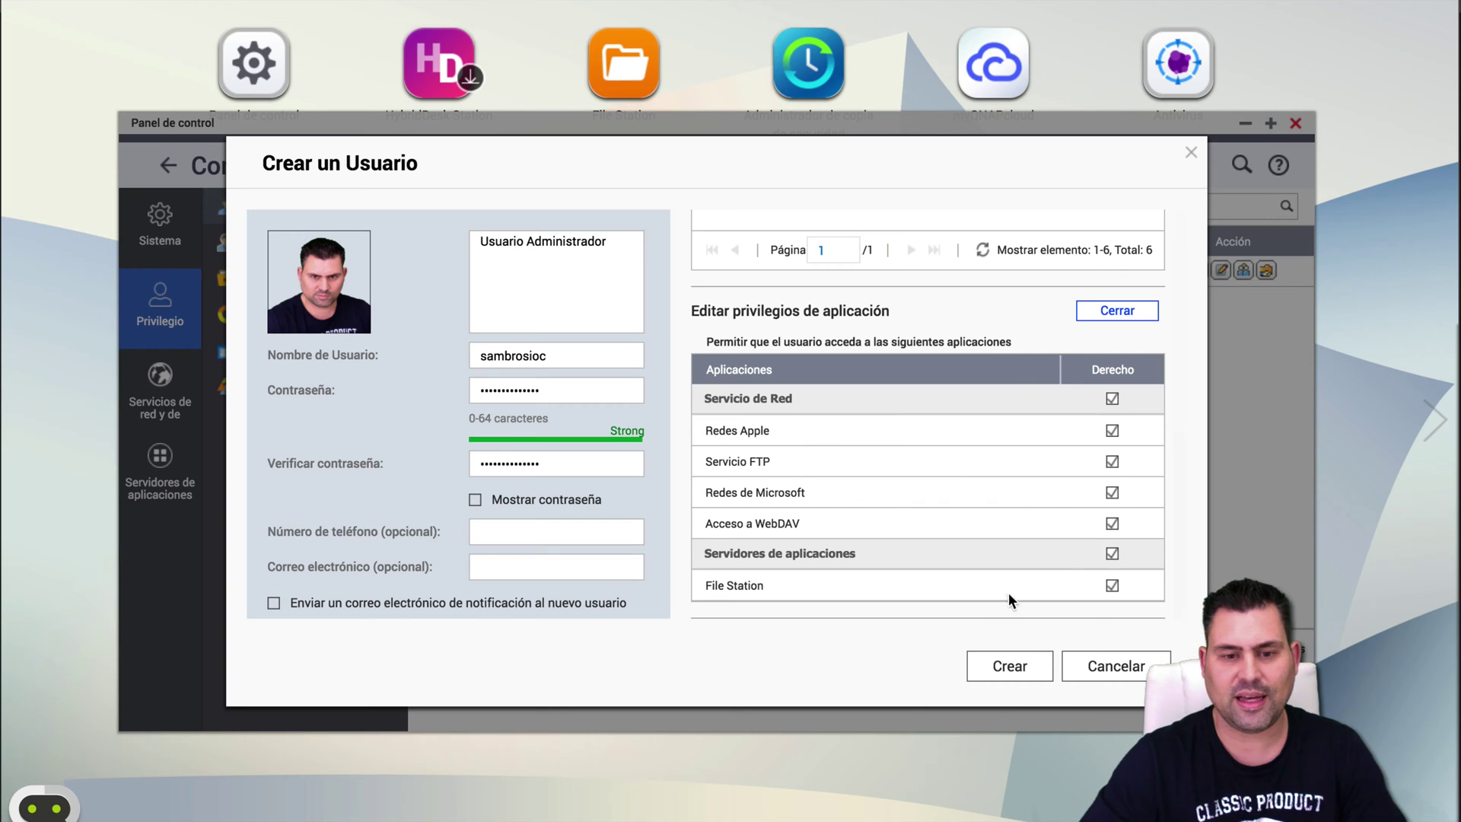
click(1004, 666)
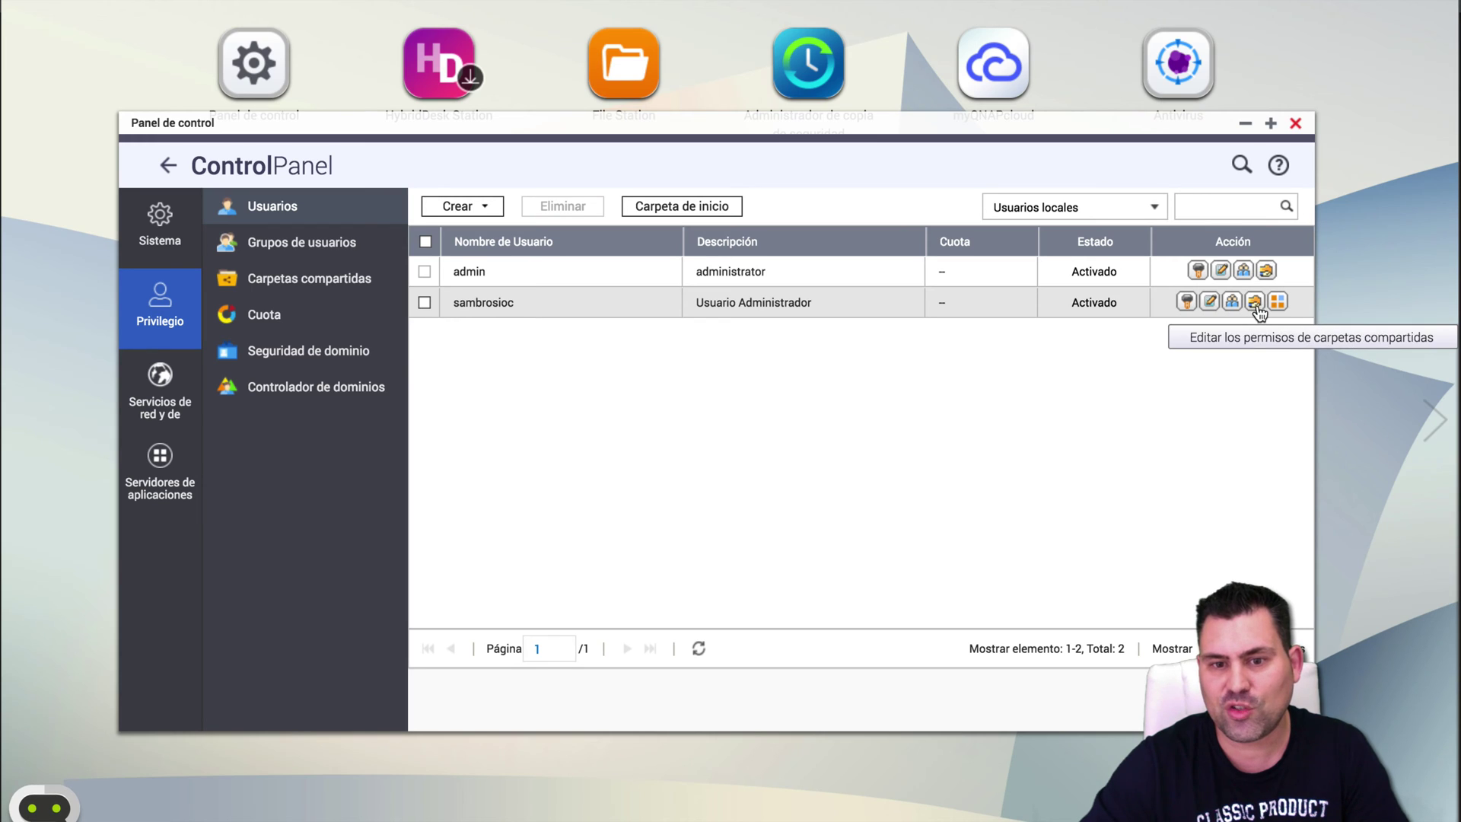
click(1186, 303)
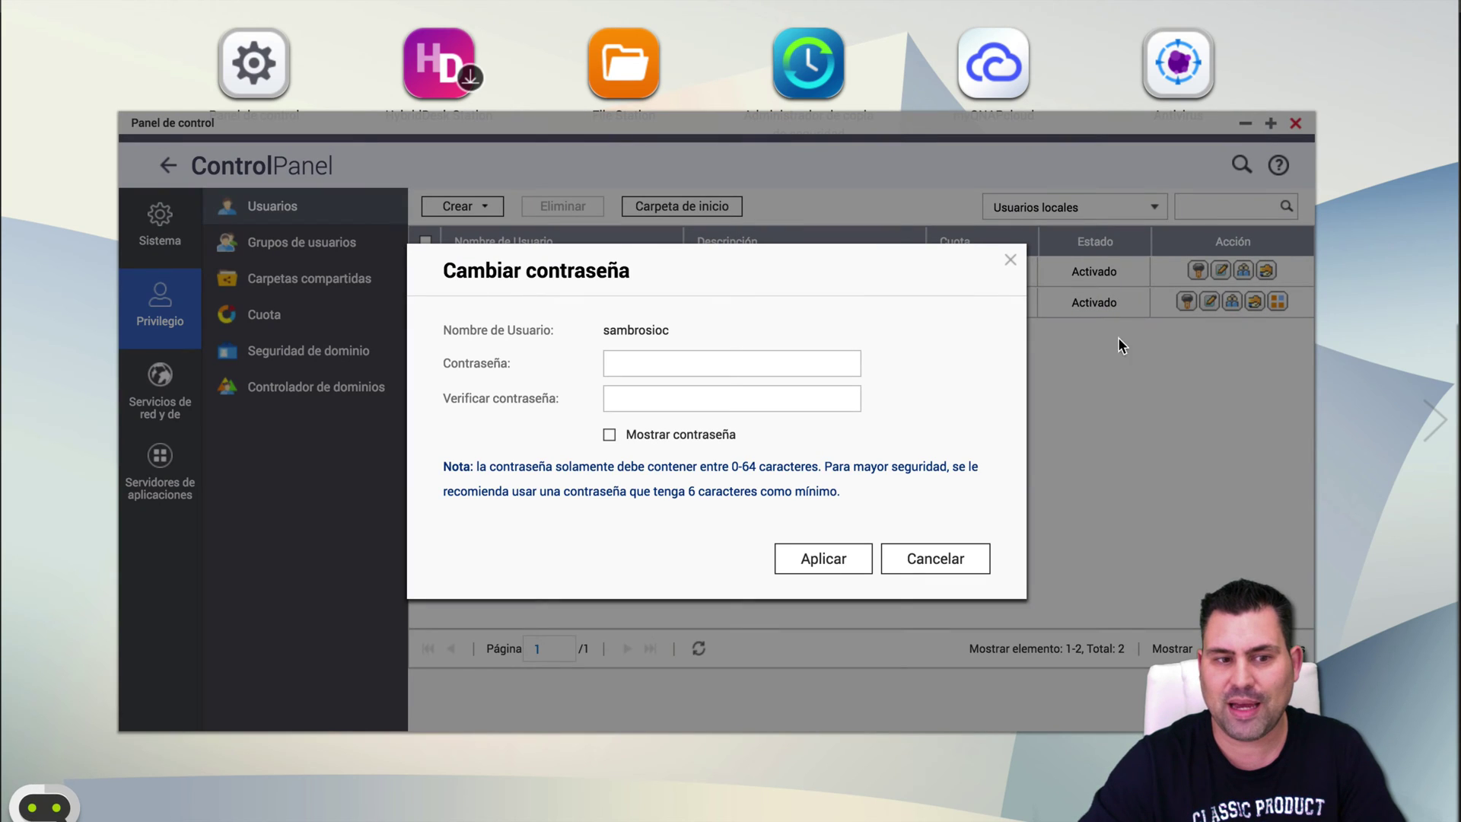
click(698, 364)
click(701, 392)
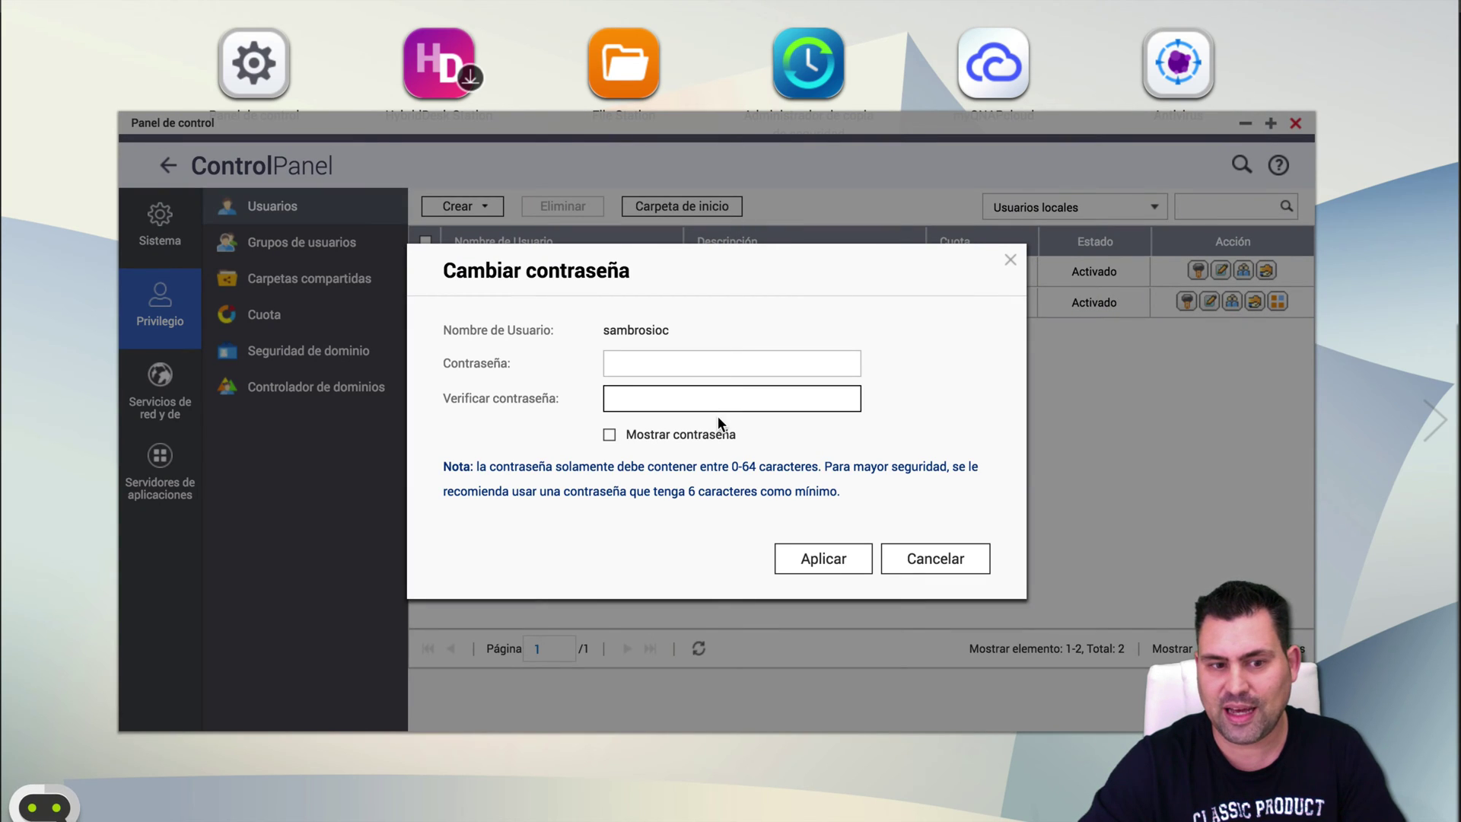
click(1010, 261)
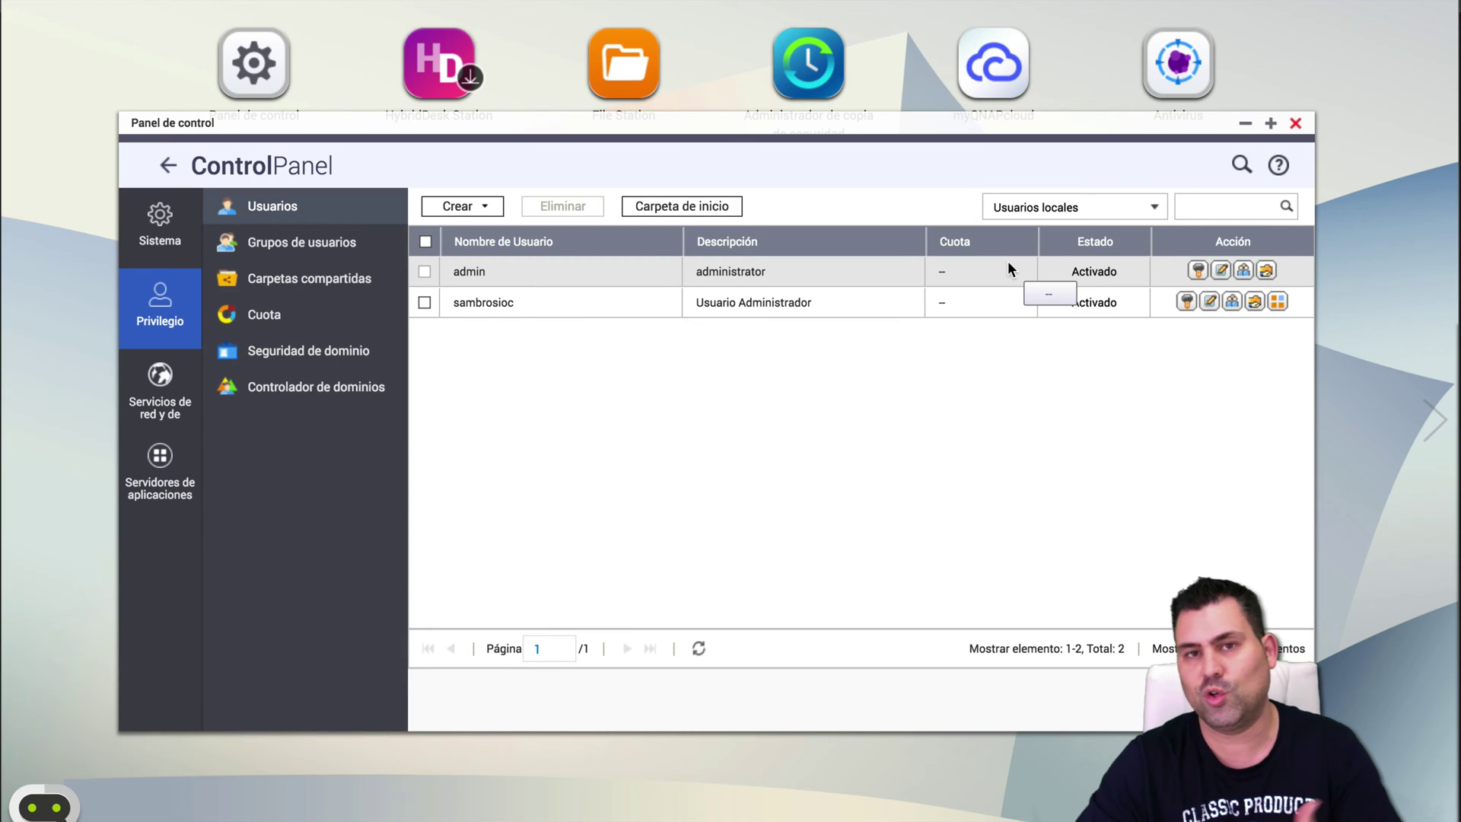
click(1209, 301)
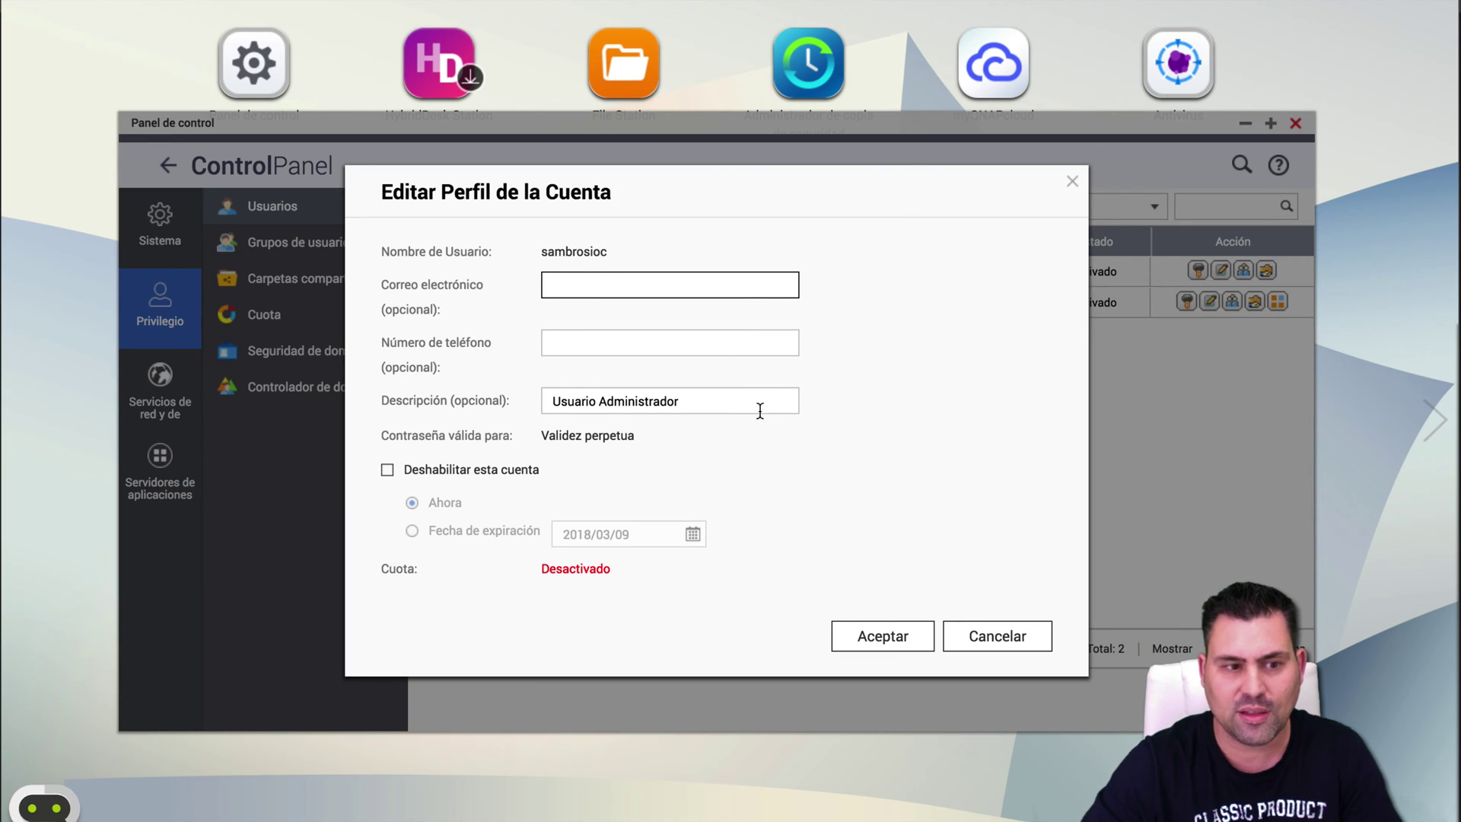
drag(756, 404, 536, 402)
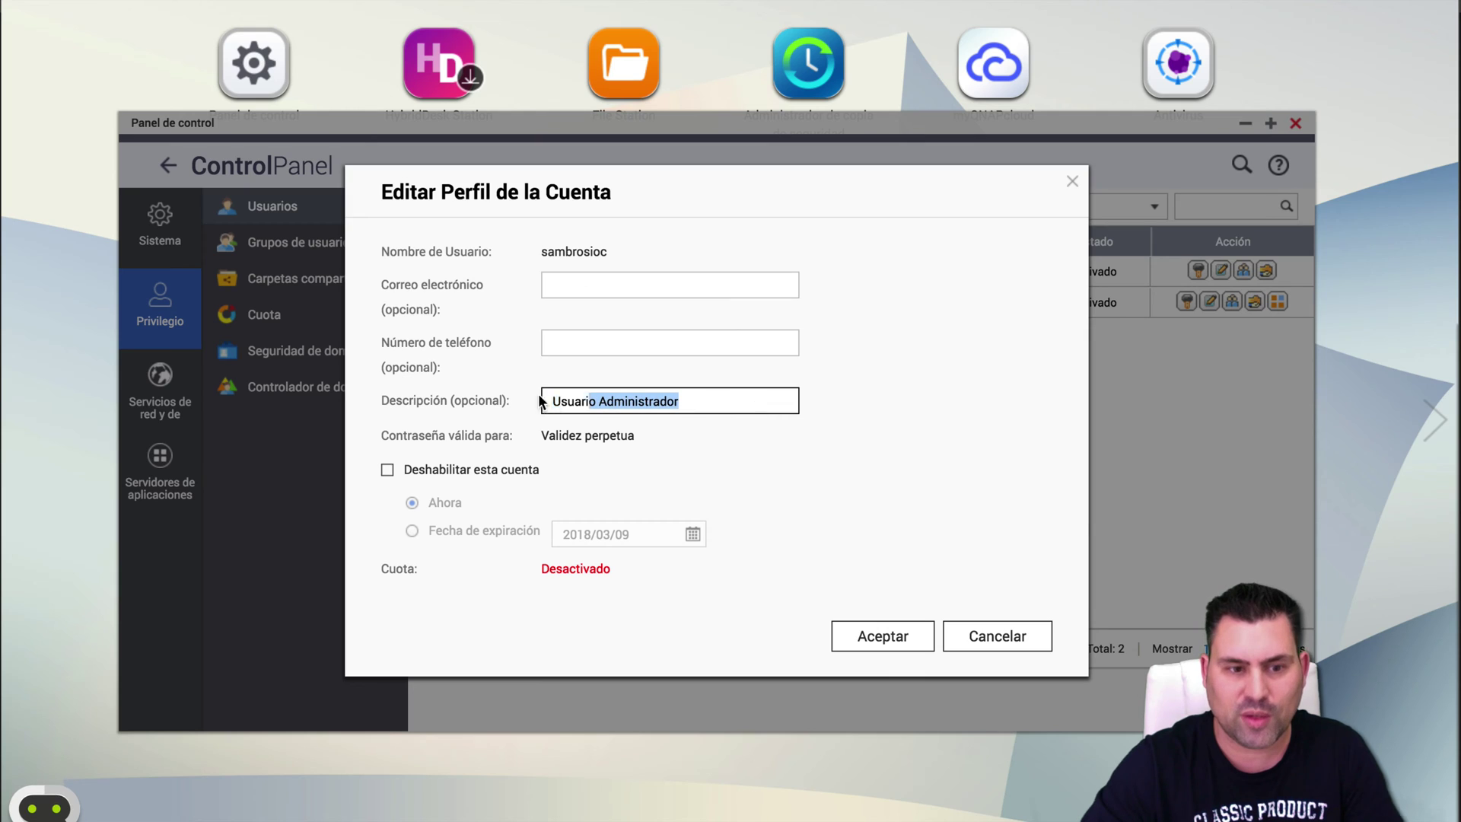
click(447, 473)
click(411, 532)
click(692, 535)
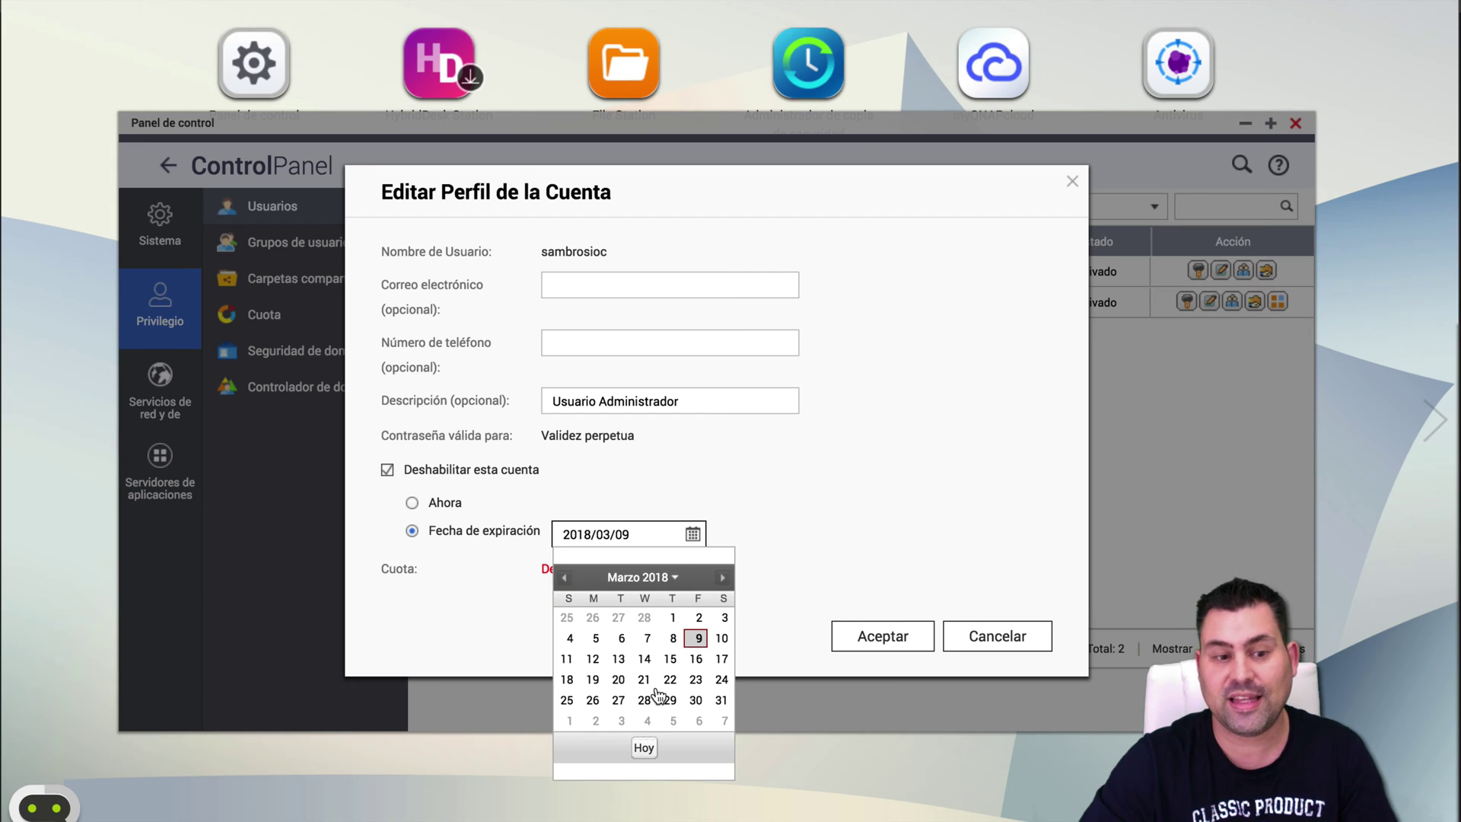
click(719, 698)
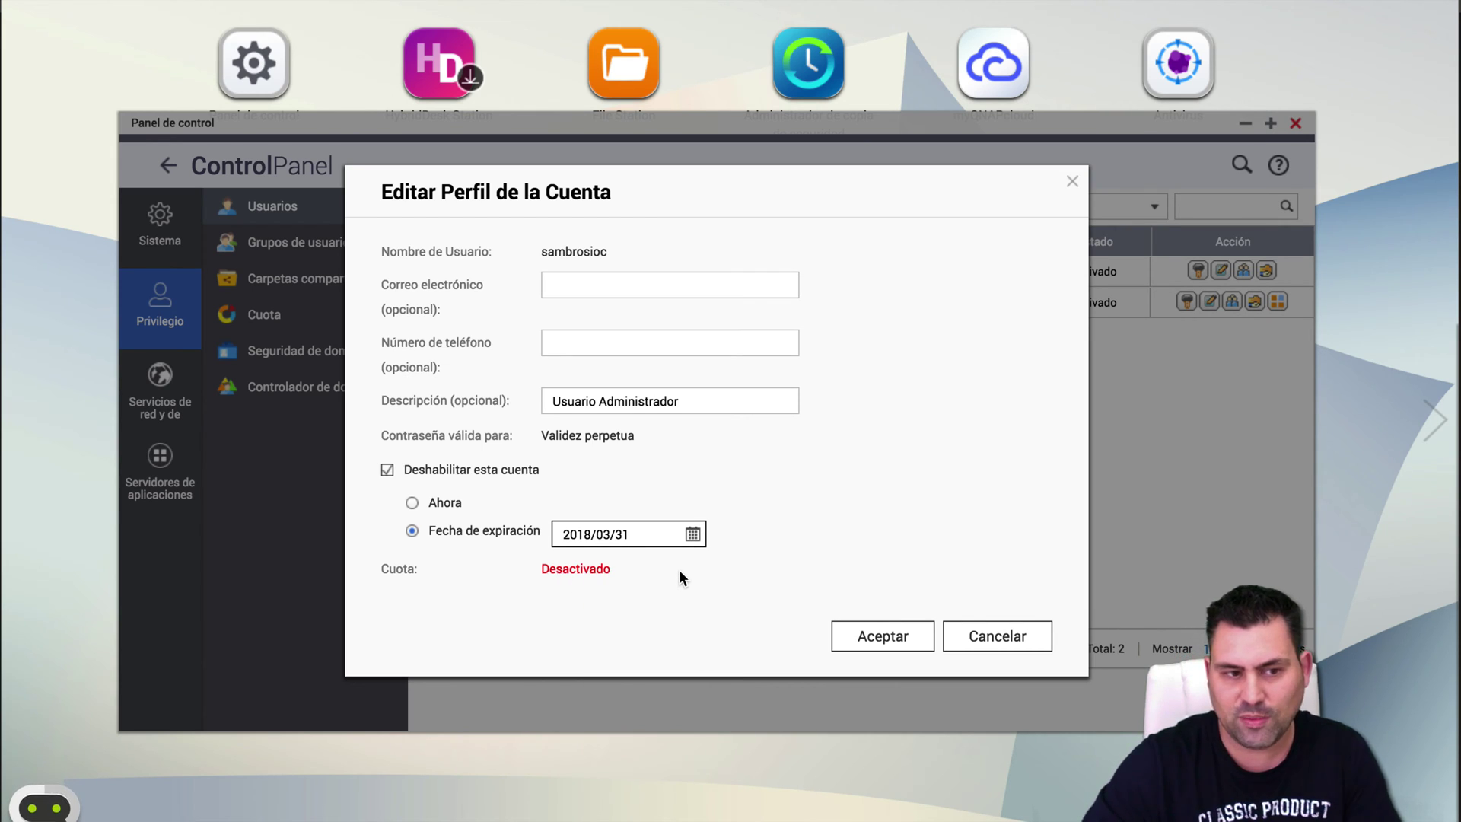
click(609, 280)
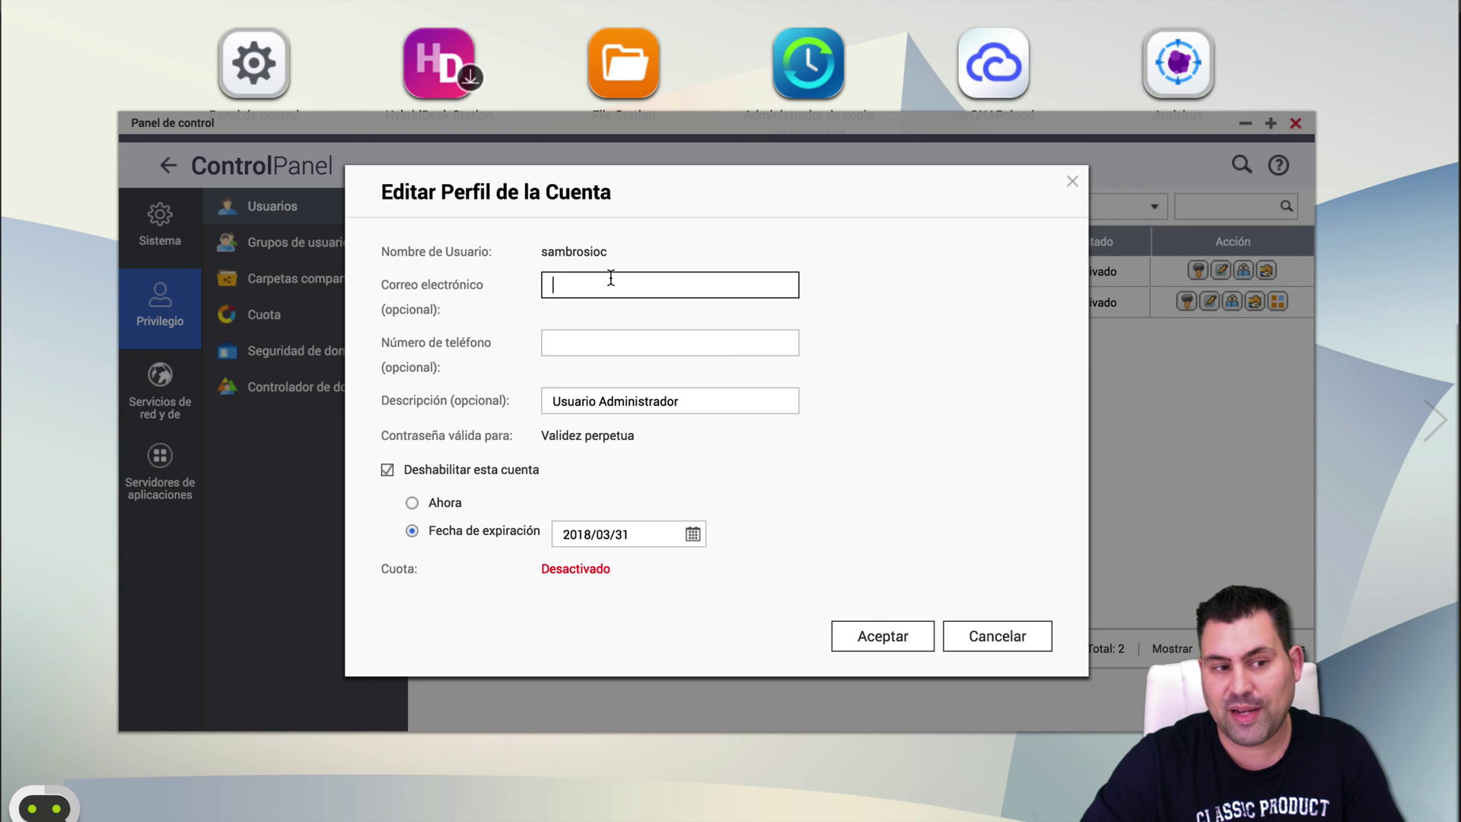
click(989, 637)
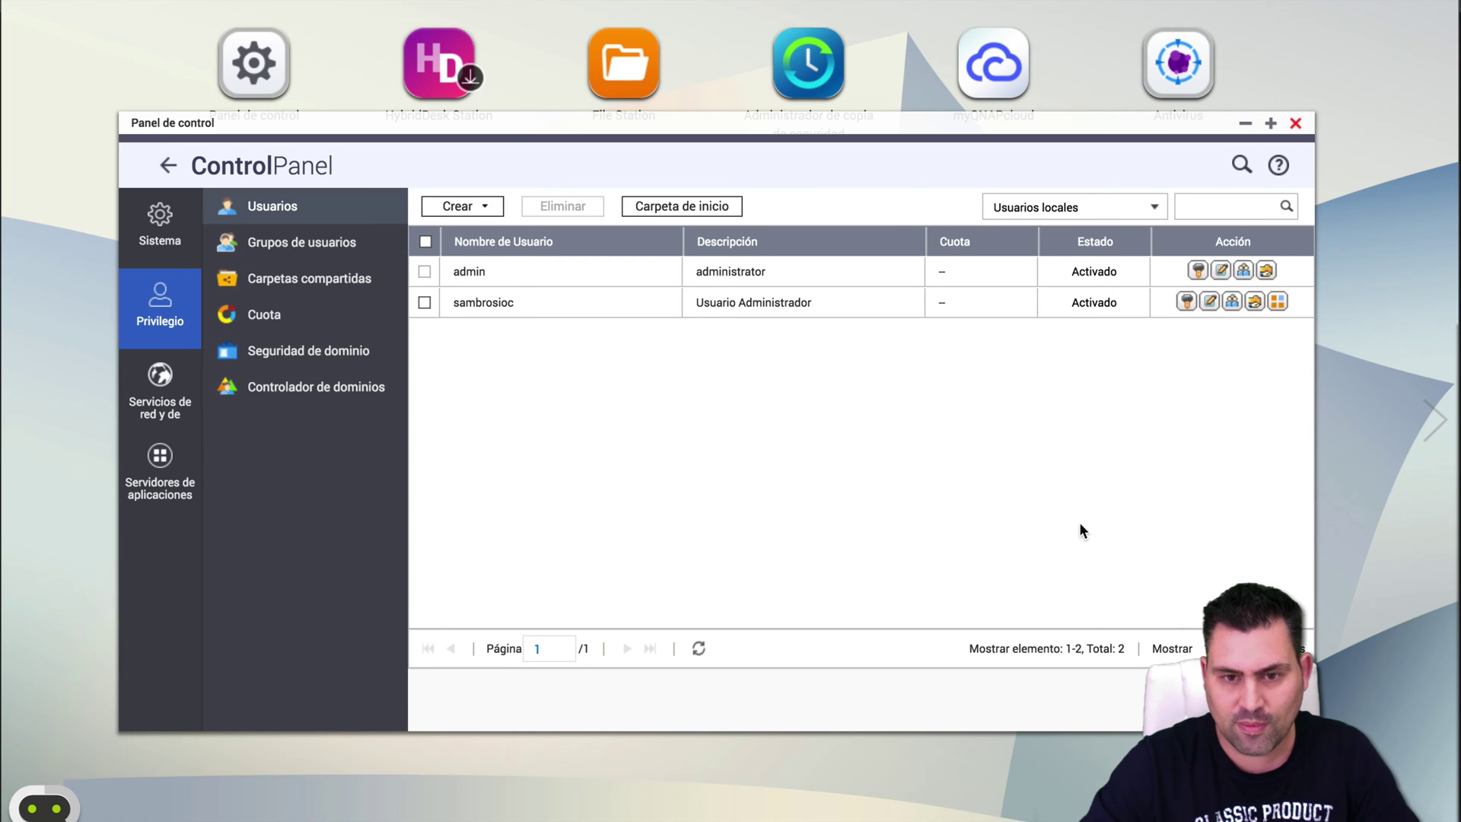
click(1232, 302)
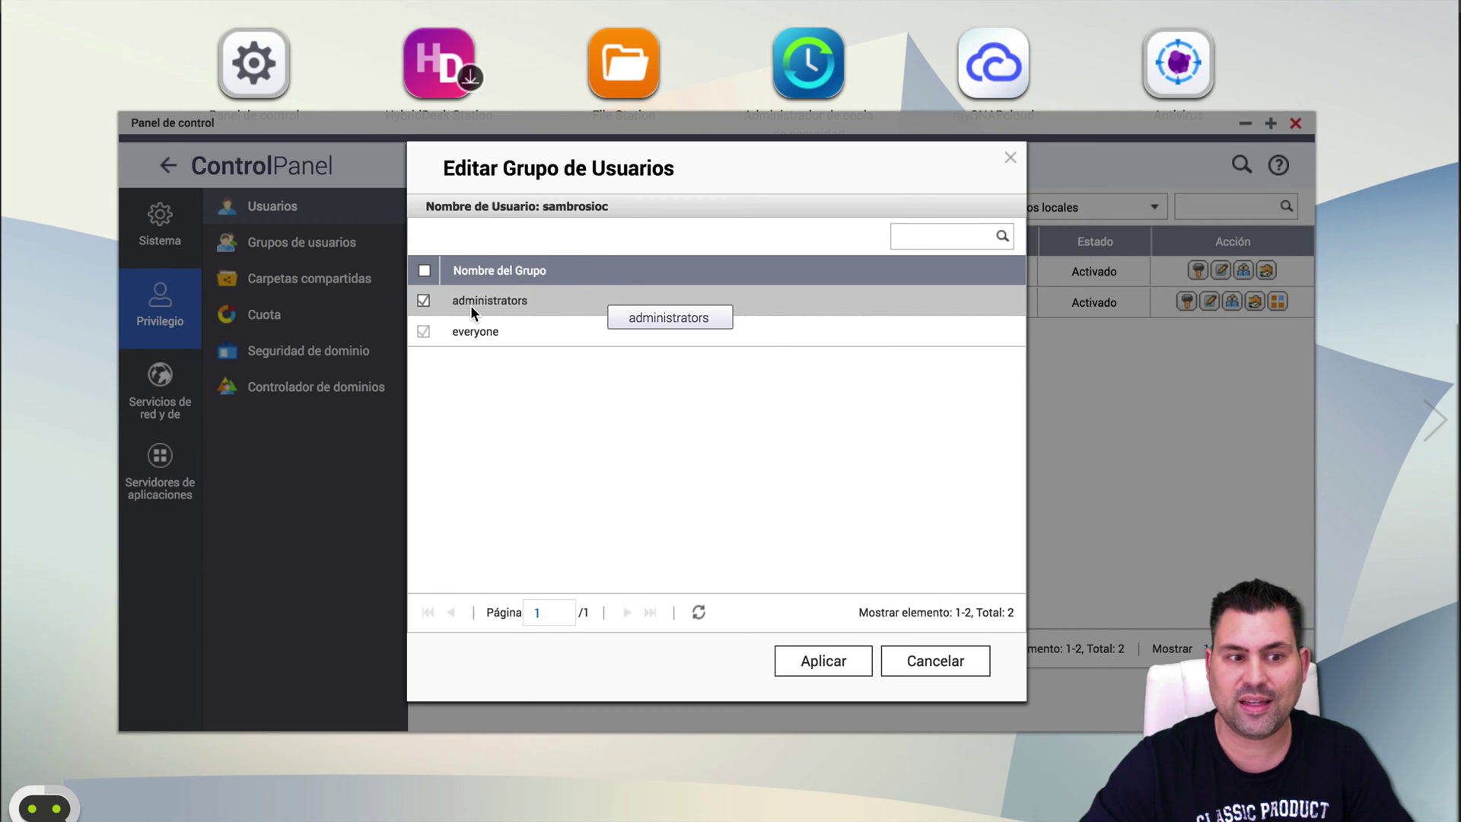
click(930, 661)
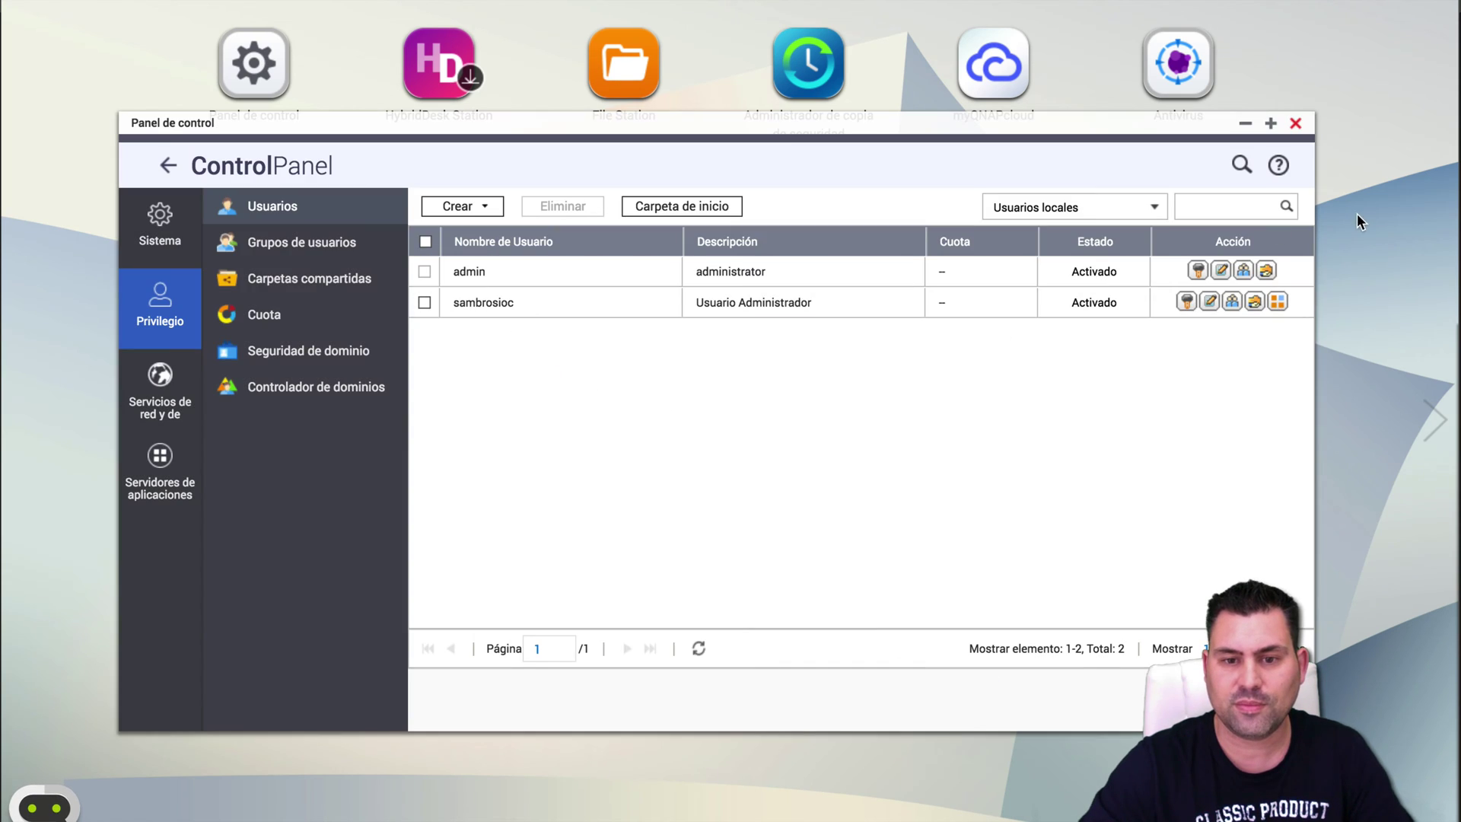
click(1252, 304)
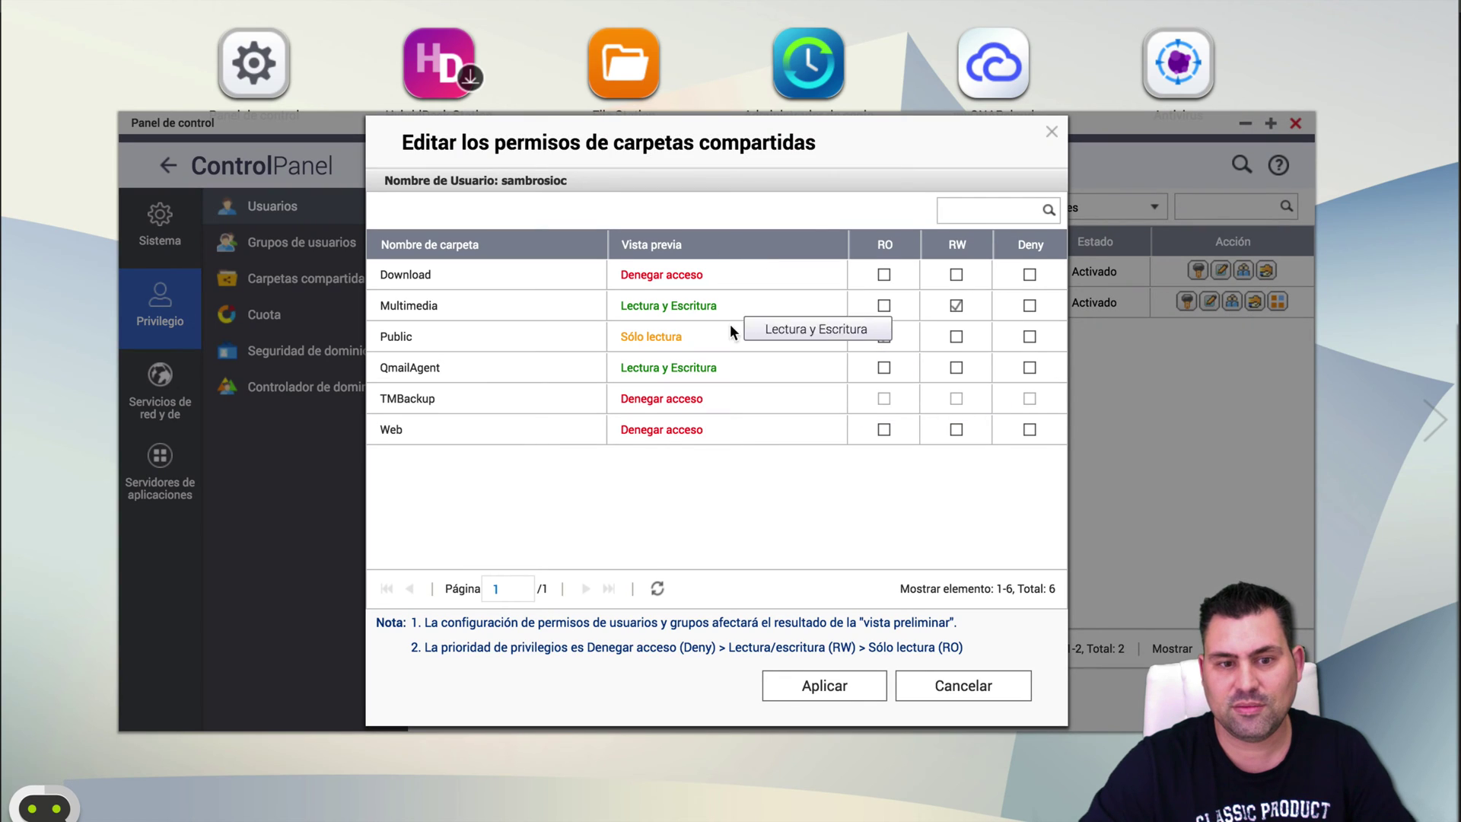
click(963, 685)
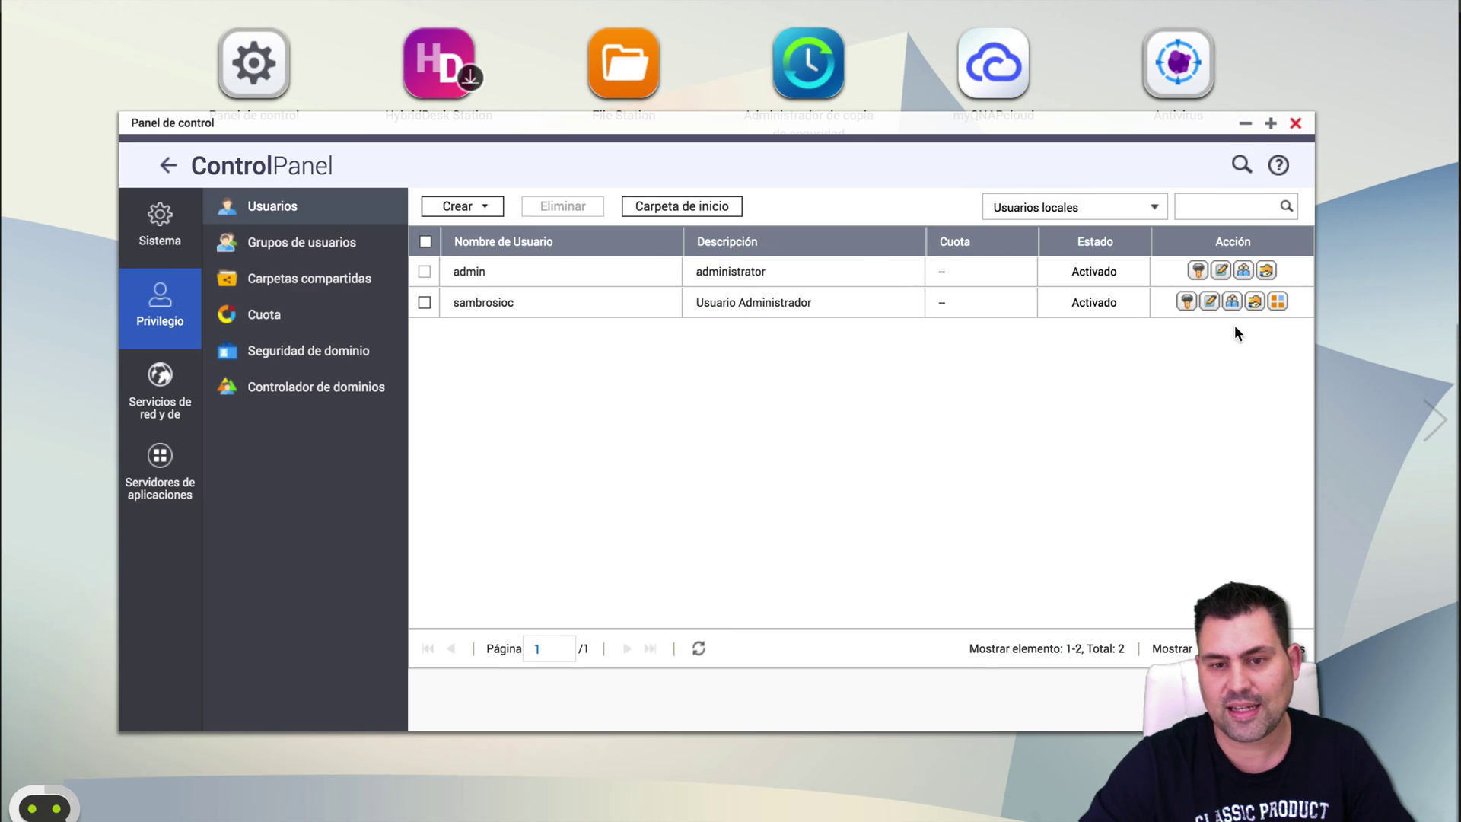
click(1279, 305)
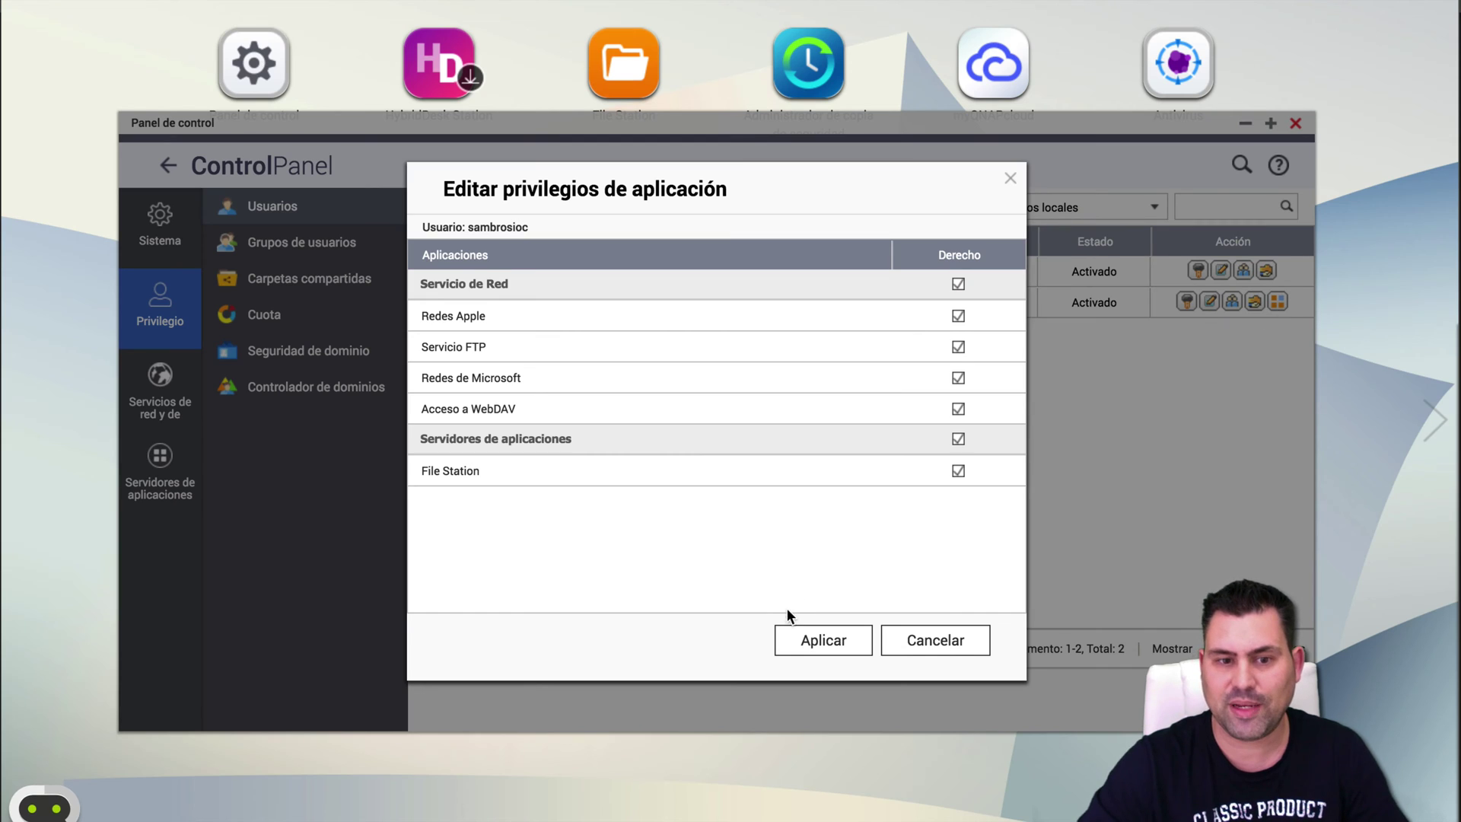
click(913, 641)
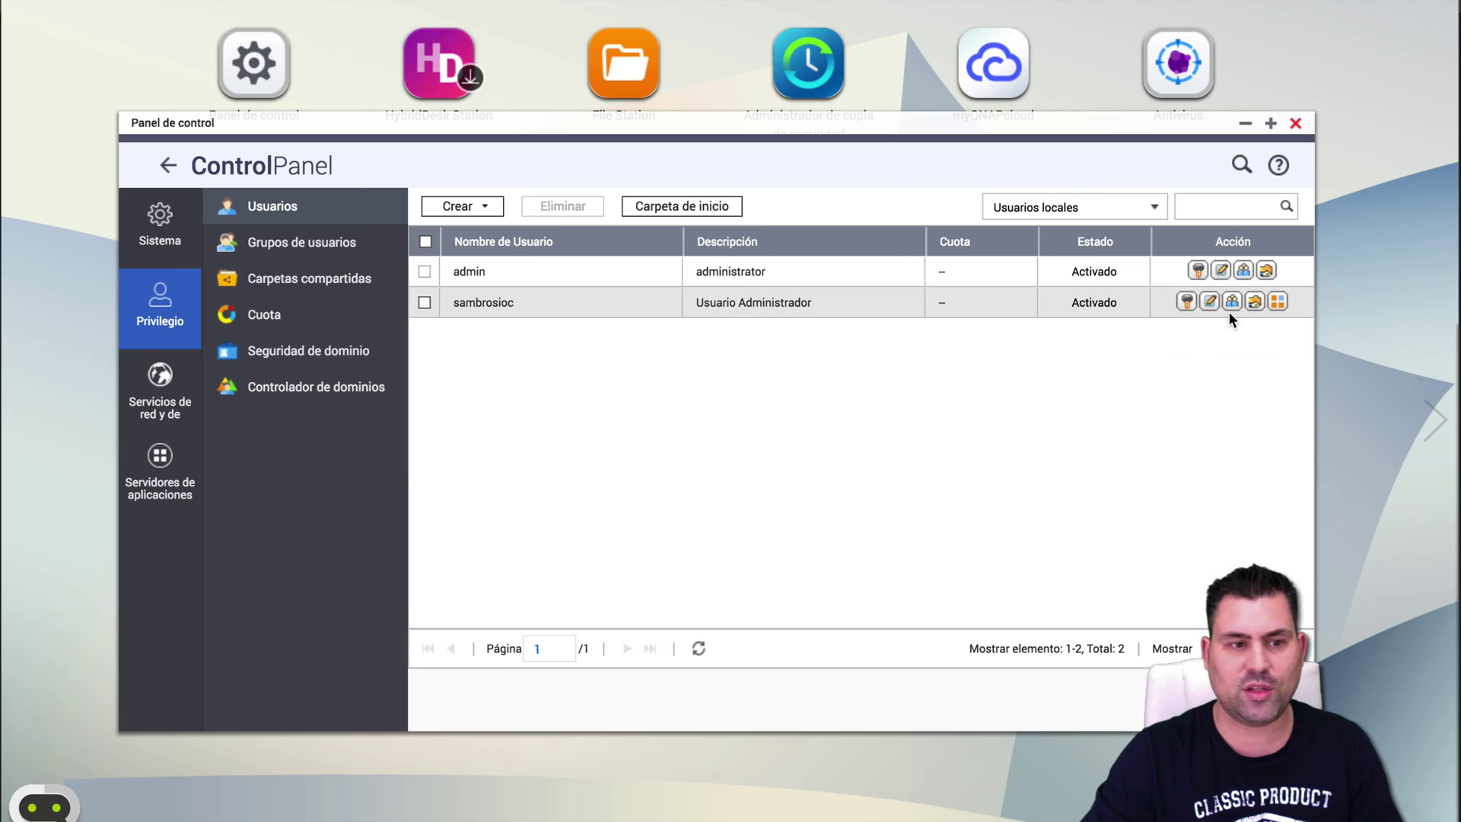
click(667, 210)
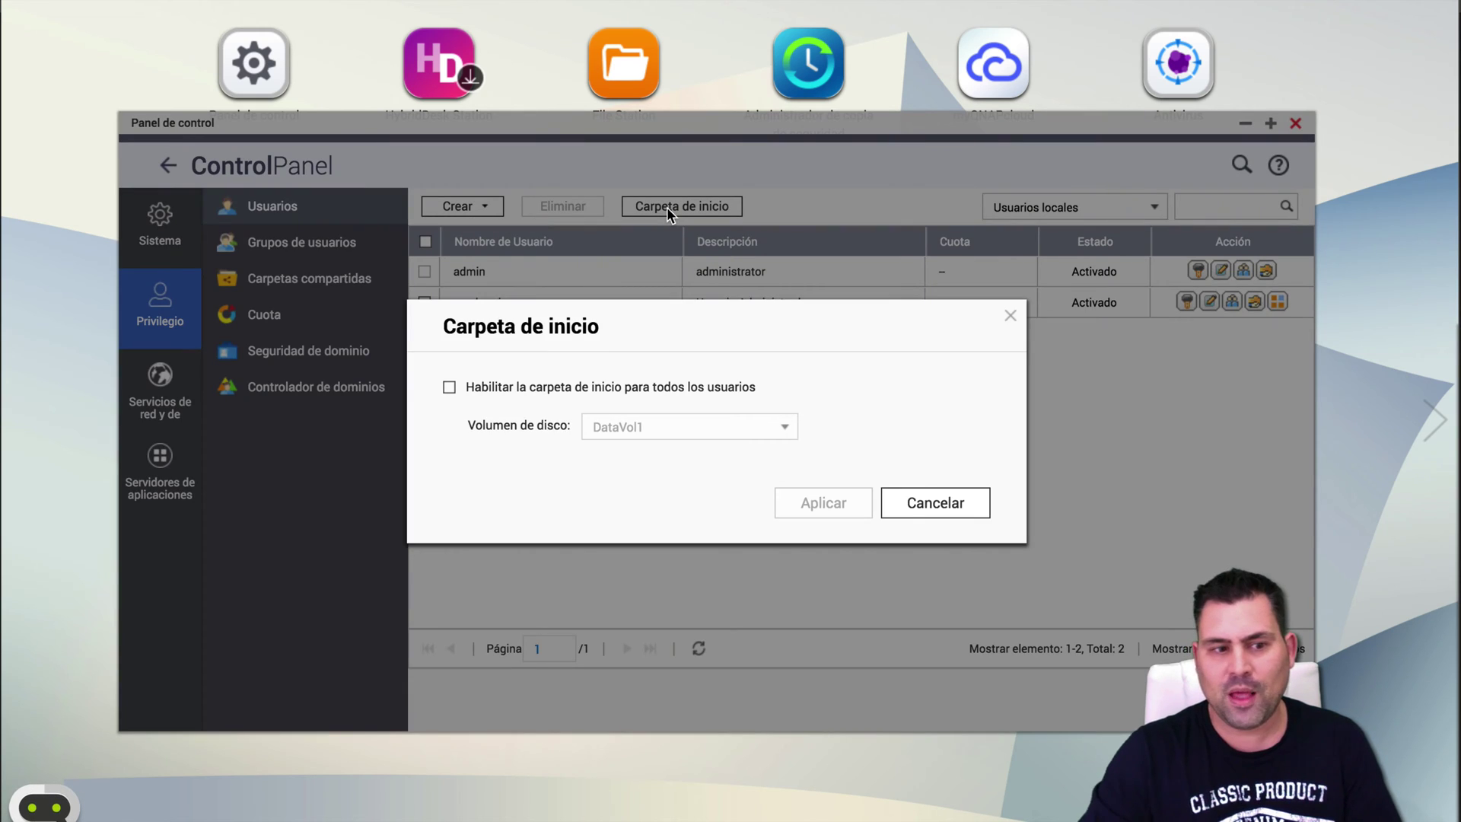
click(743, 394)
click(784, 431)
click(772, 427)
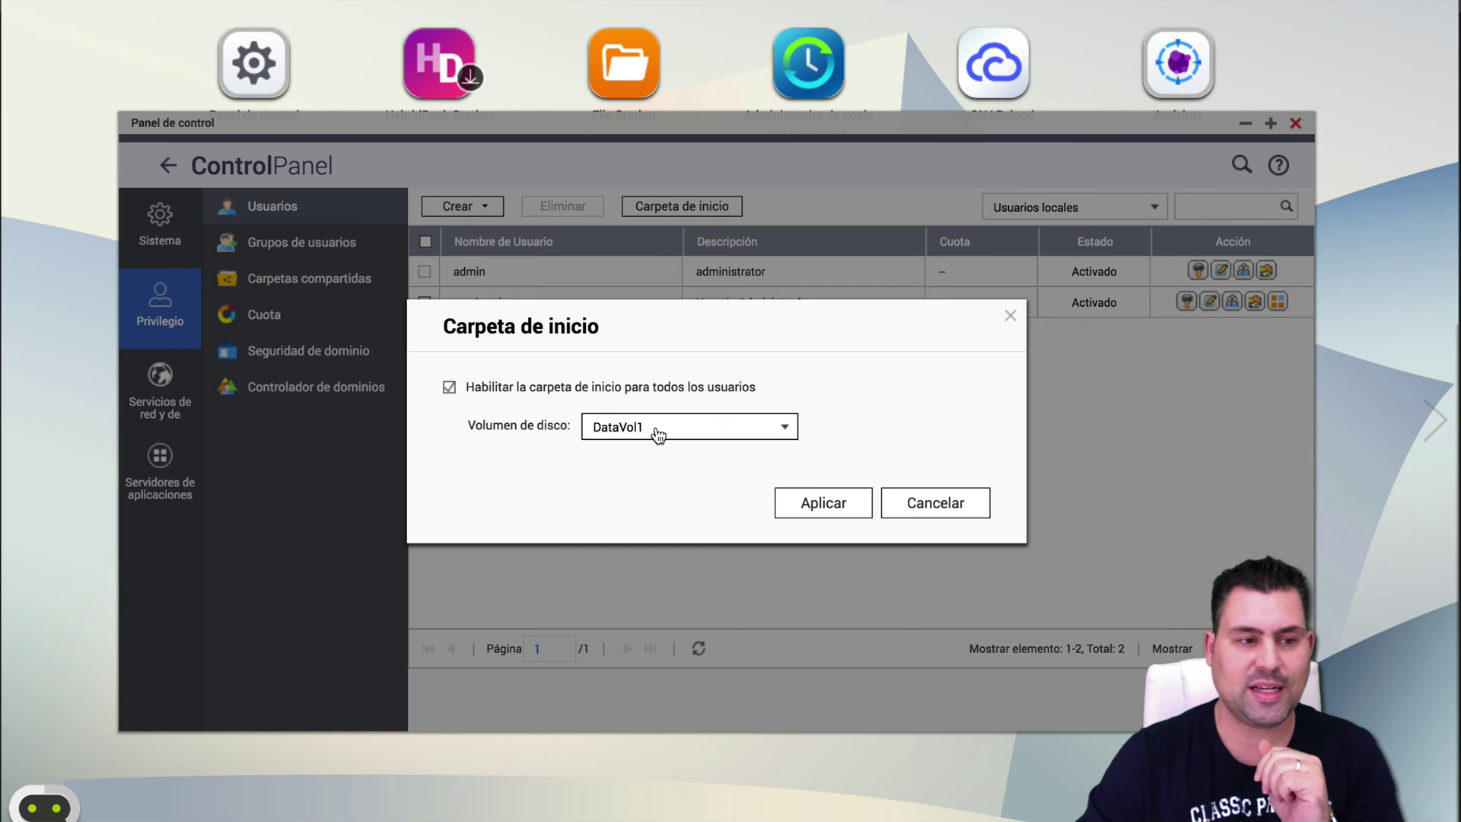
click(937, 504)
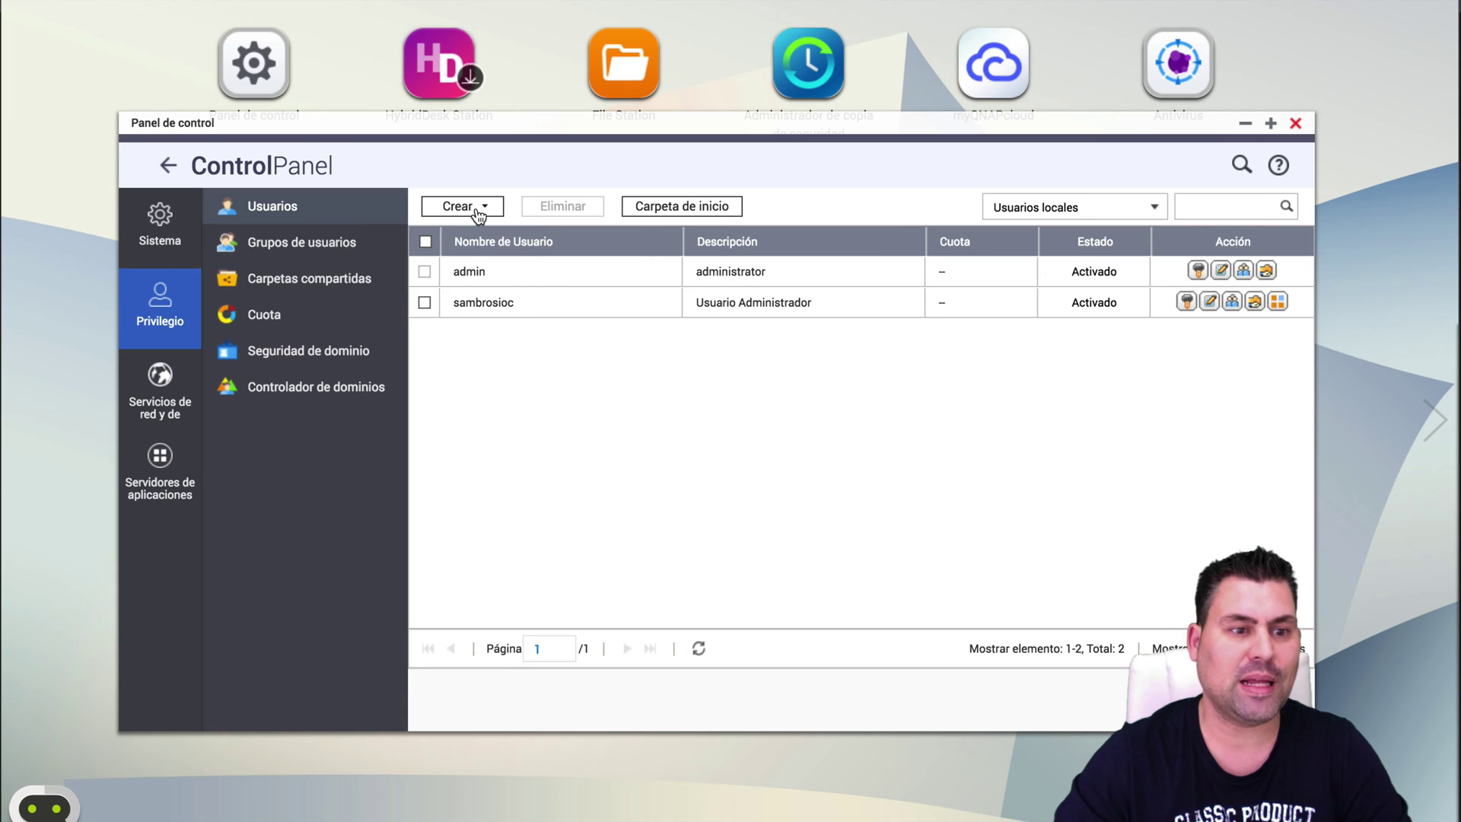
Start the multiple-user wizard with prefix TEMP, starting number 1 and 10 users.
click(476, 212)
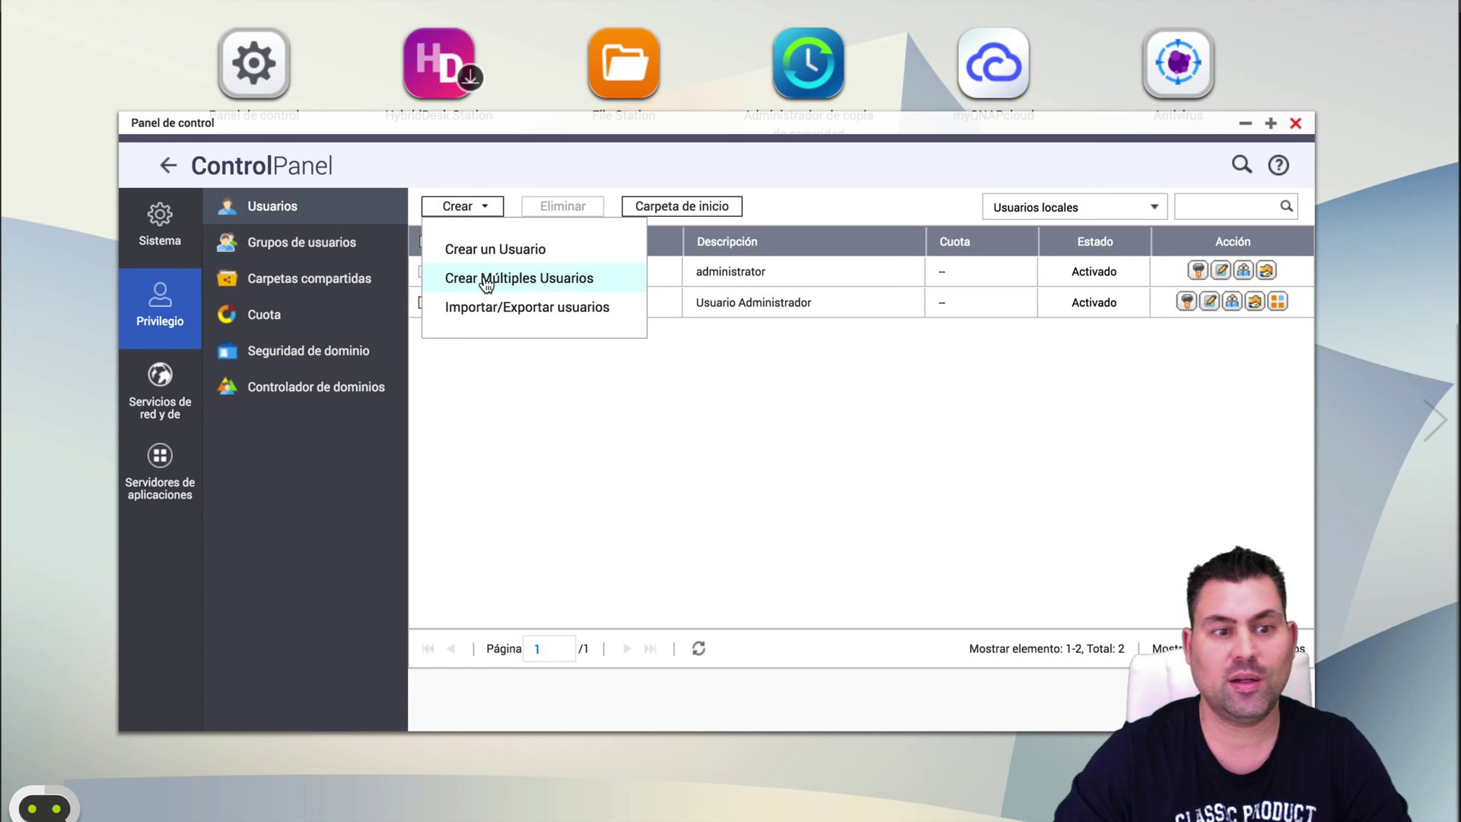
click(572, 278)
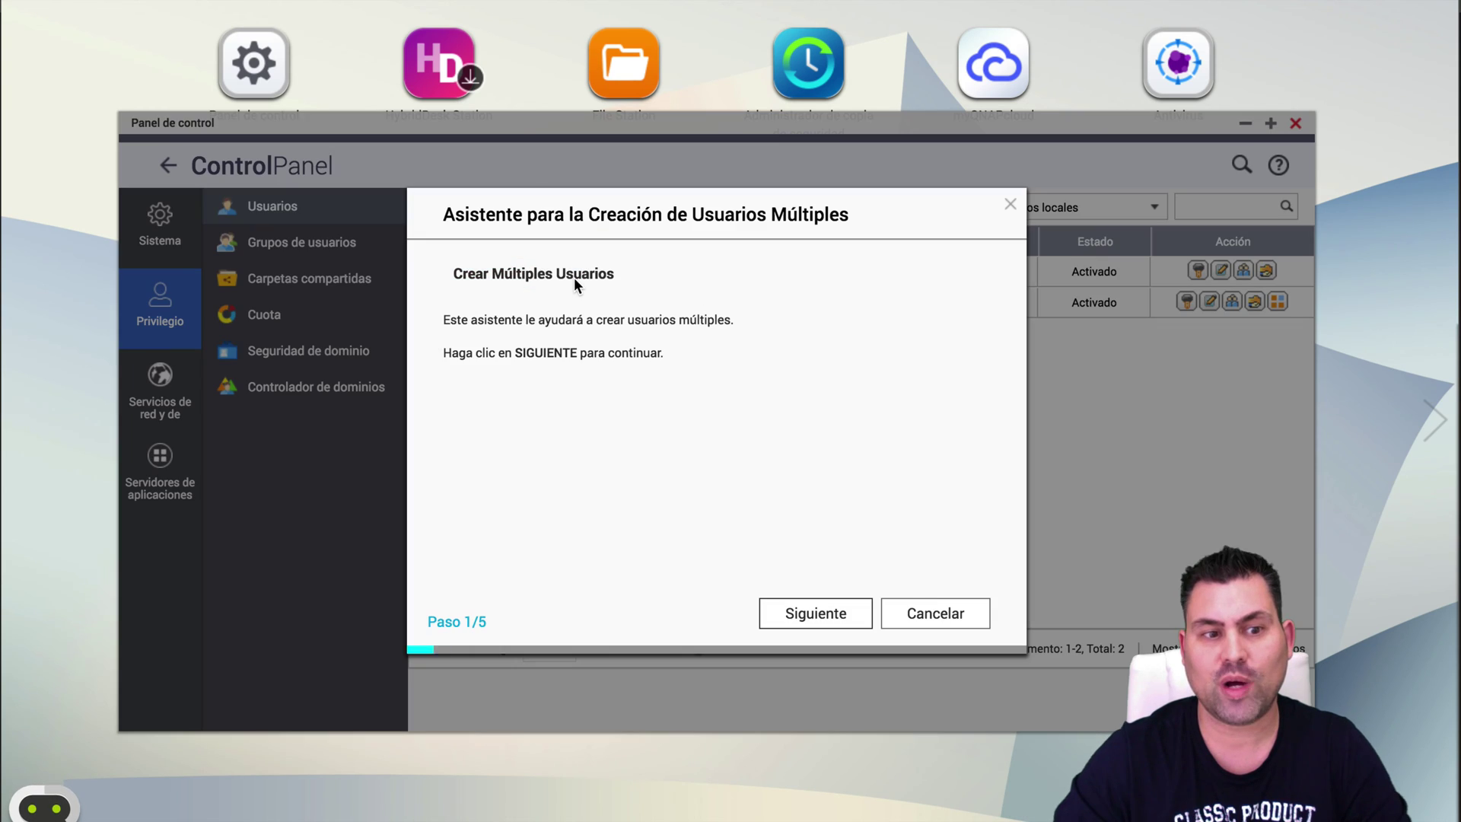
click(823, 614)
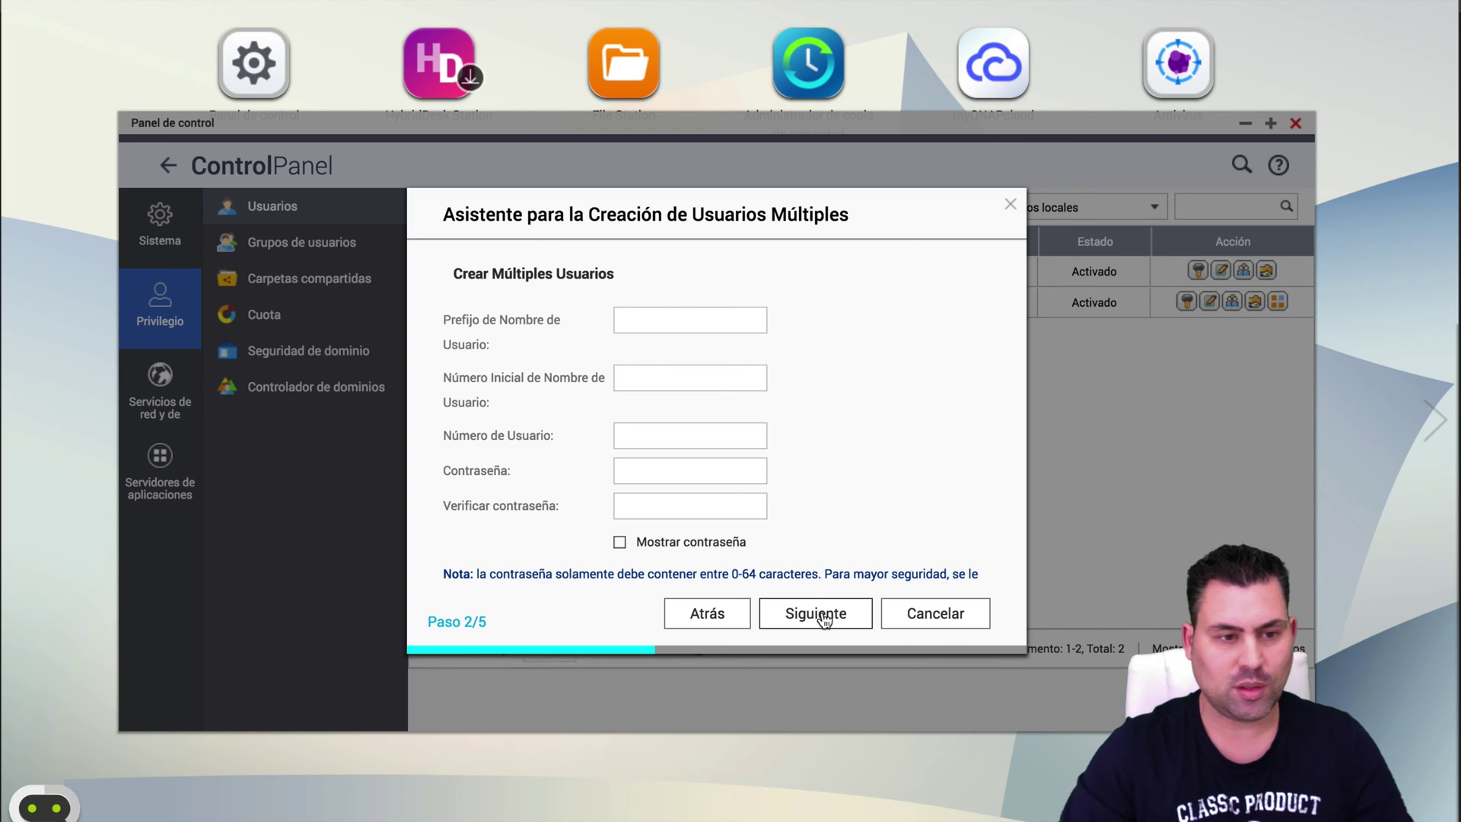
click(649, 321)
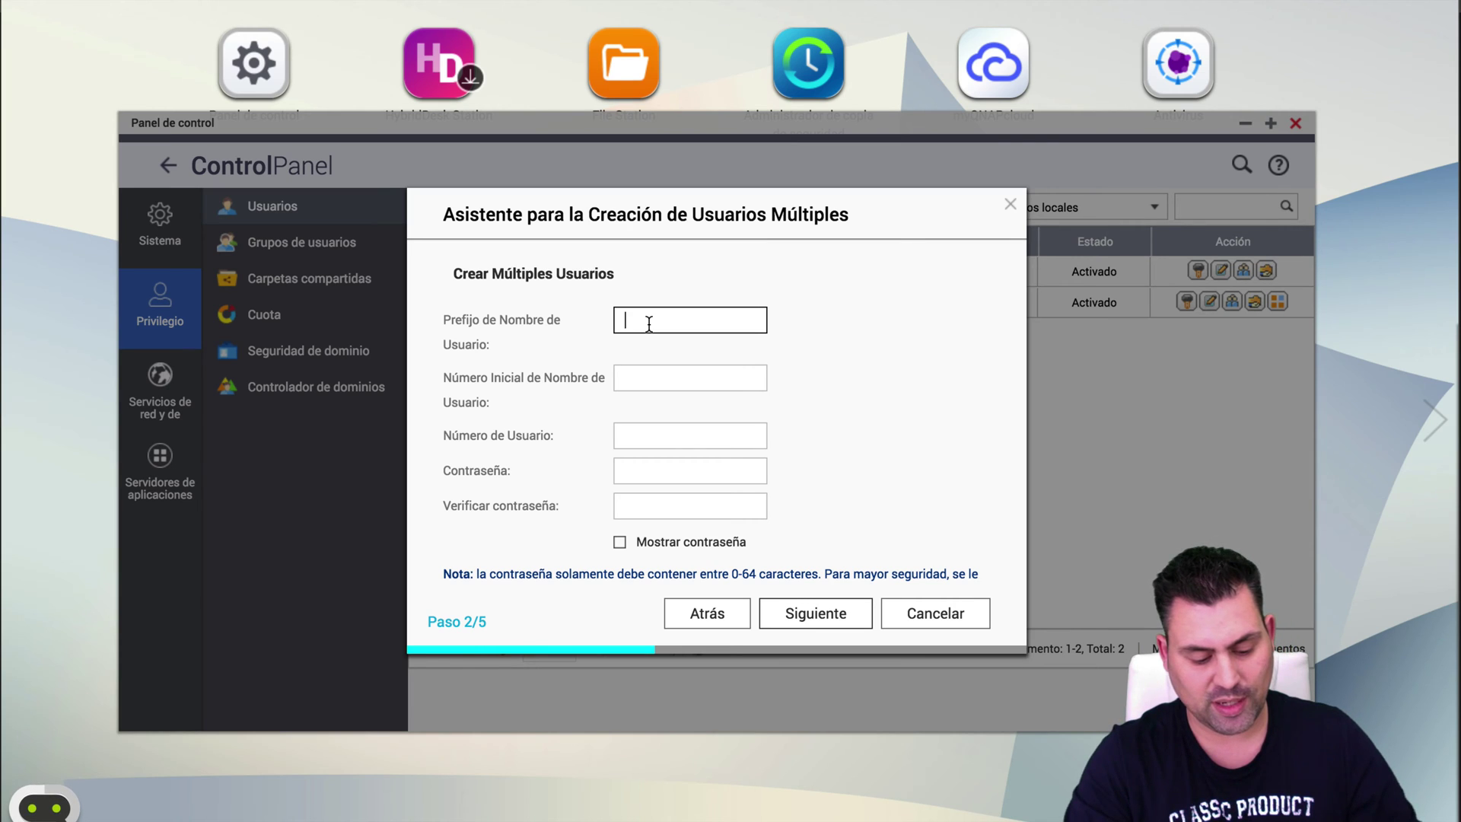
text(TEMP)
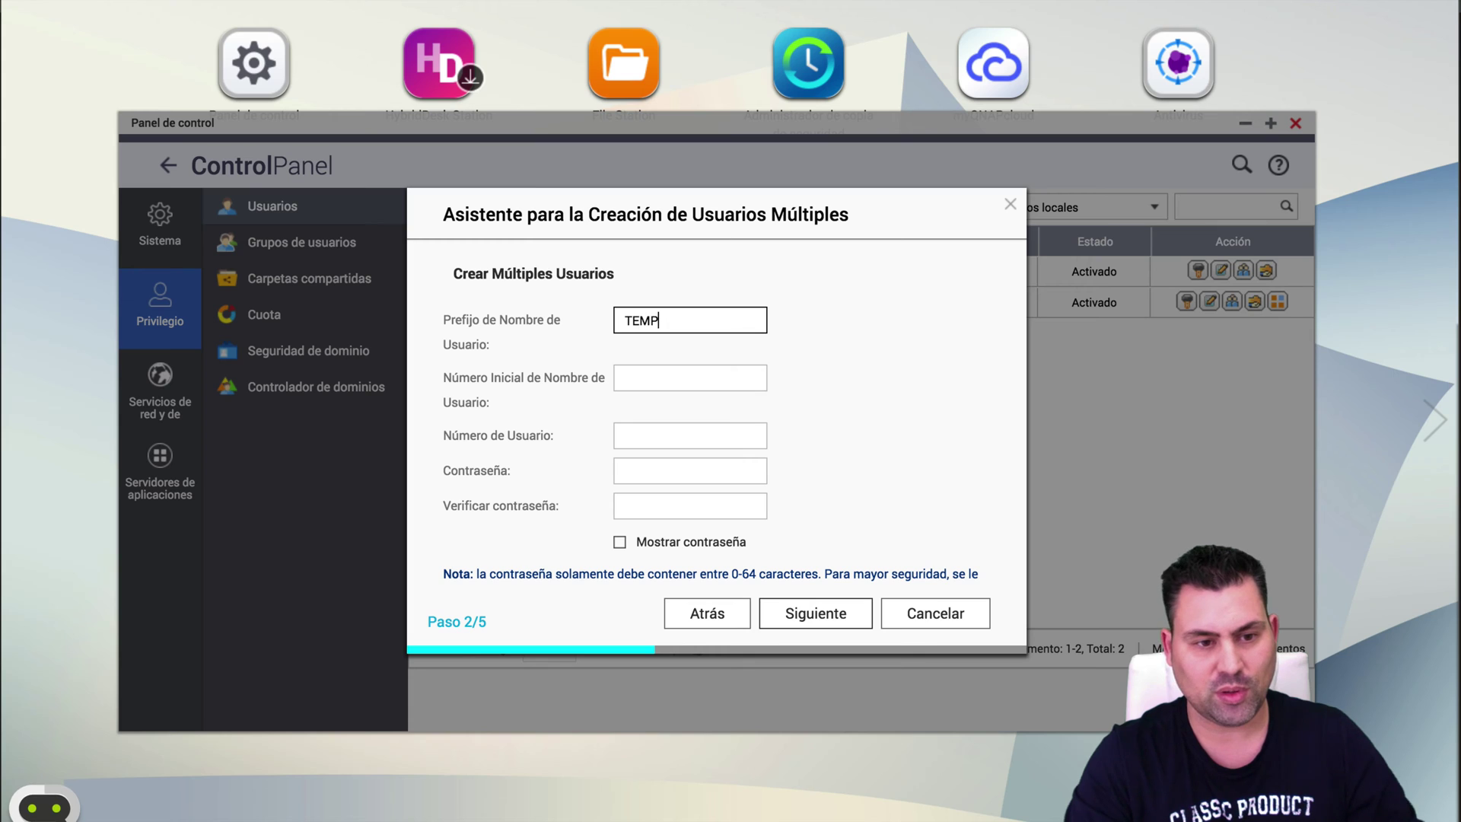
click(690, 378)
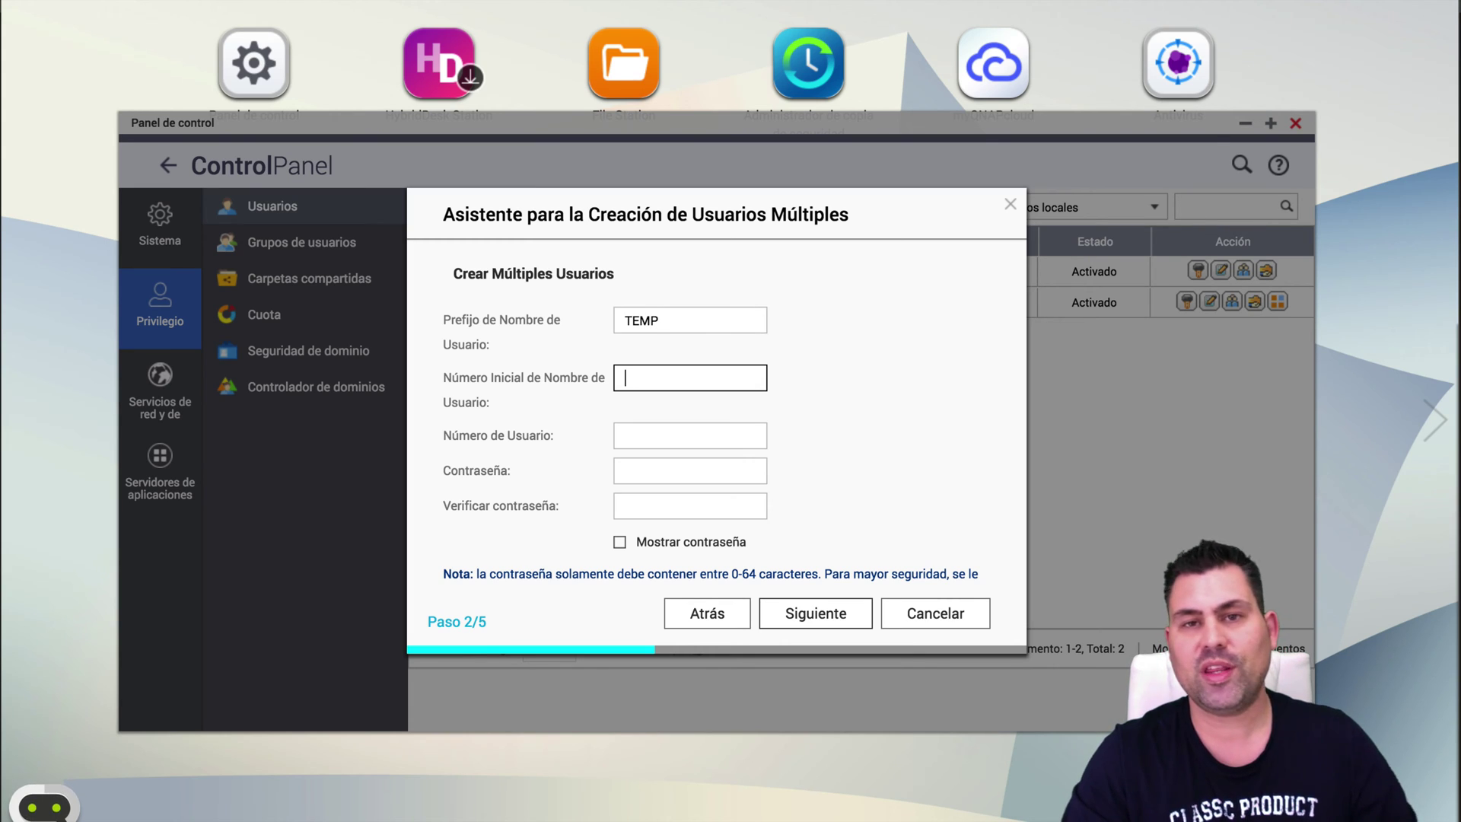
text(001)
click(690, 436)
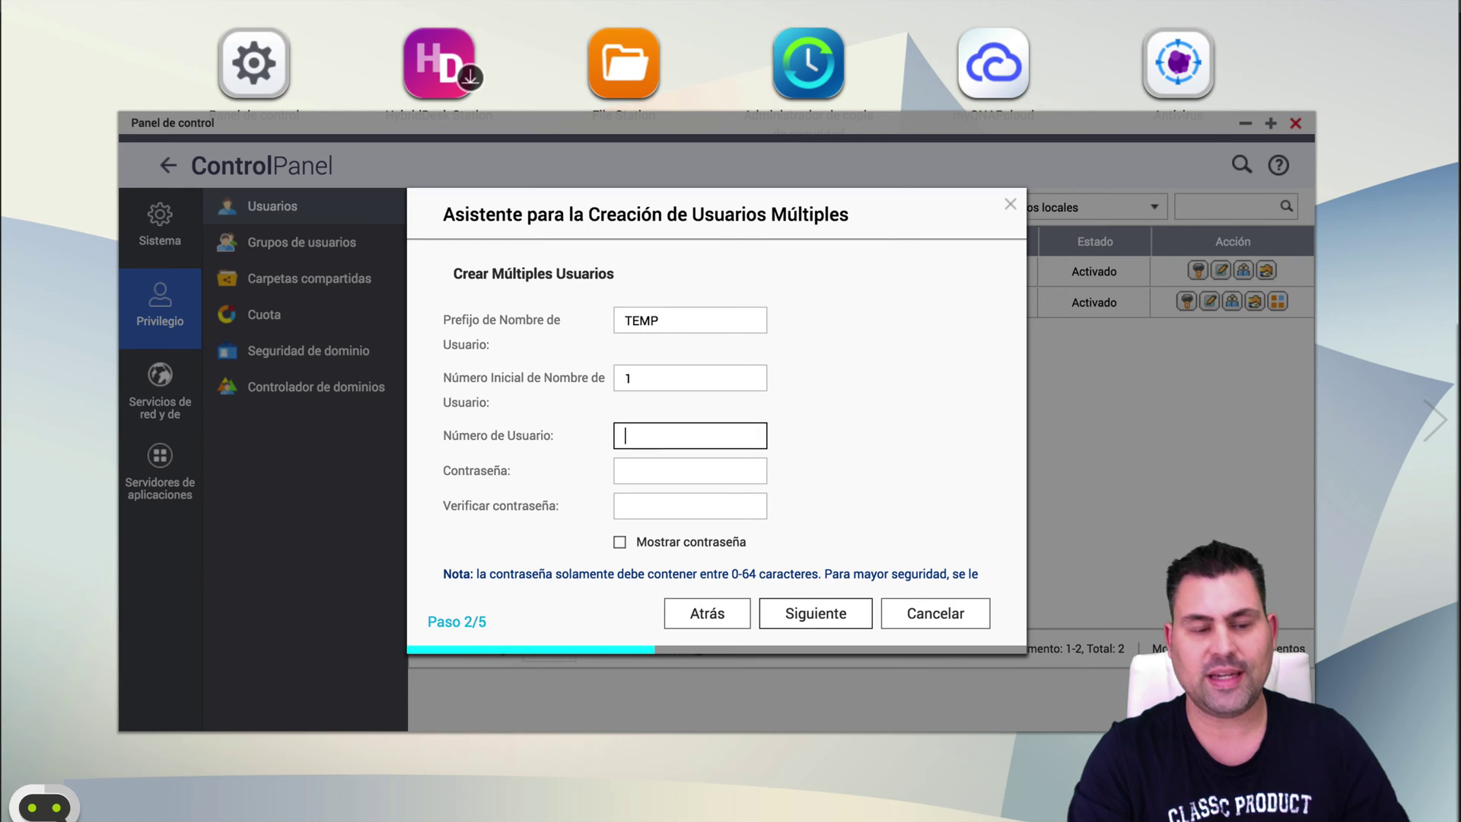
text(0)
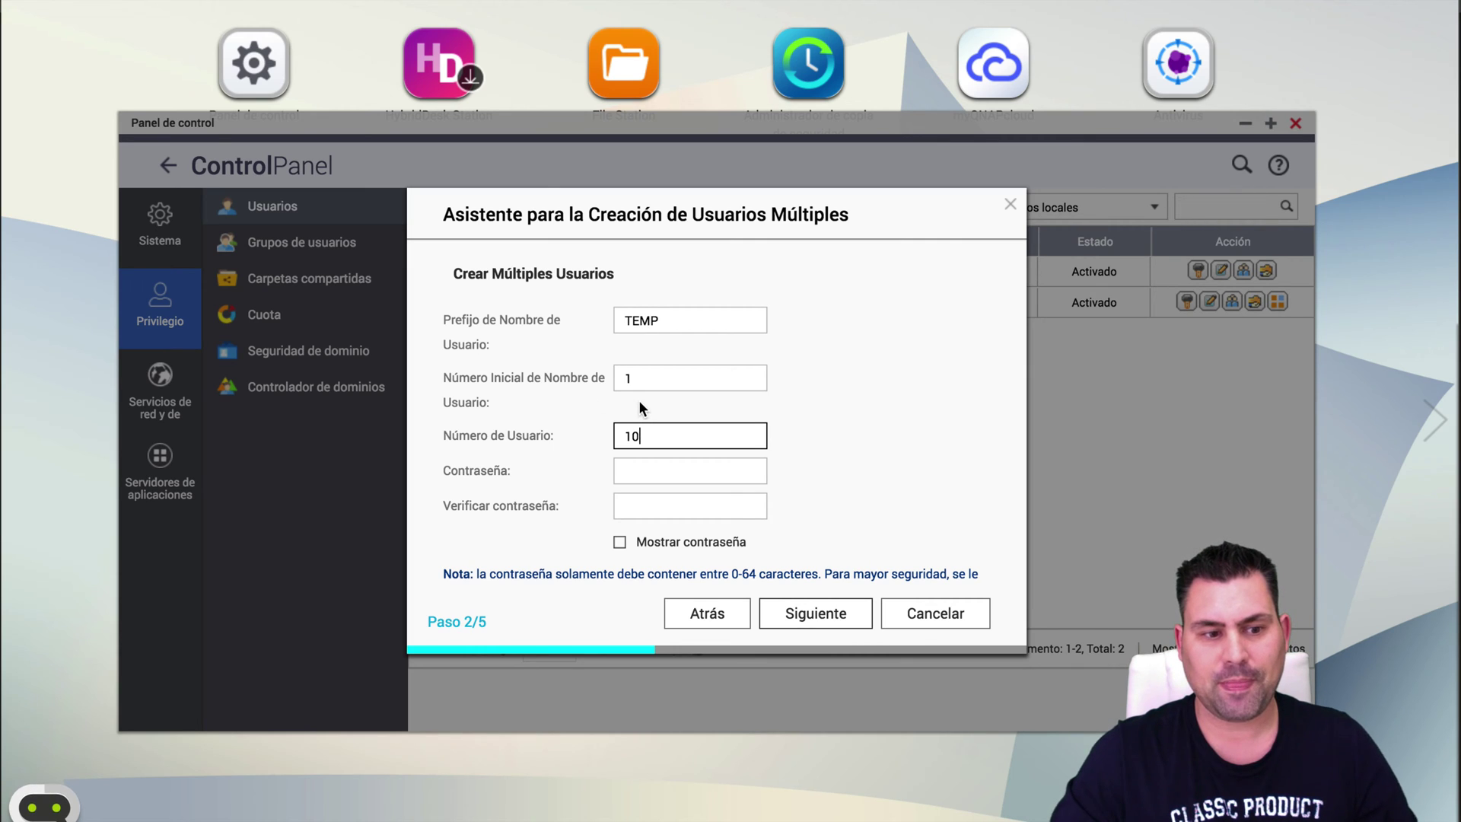
Enter and confirm the shared password for the TEMP users, then continue.
click(641, 473)
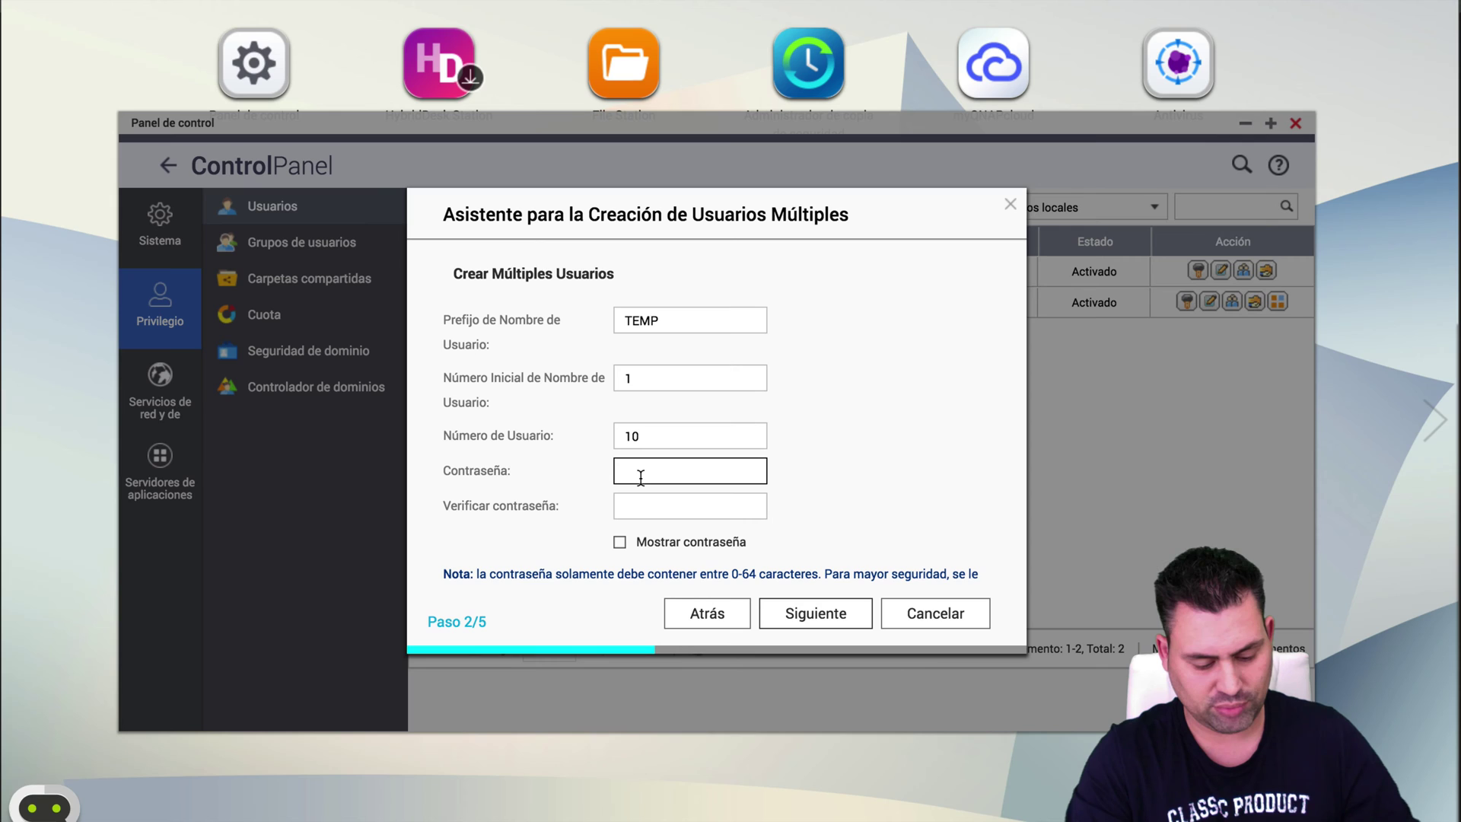
text(•••••••••)
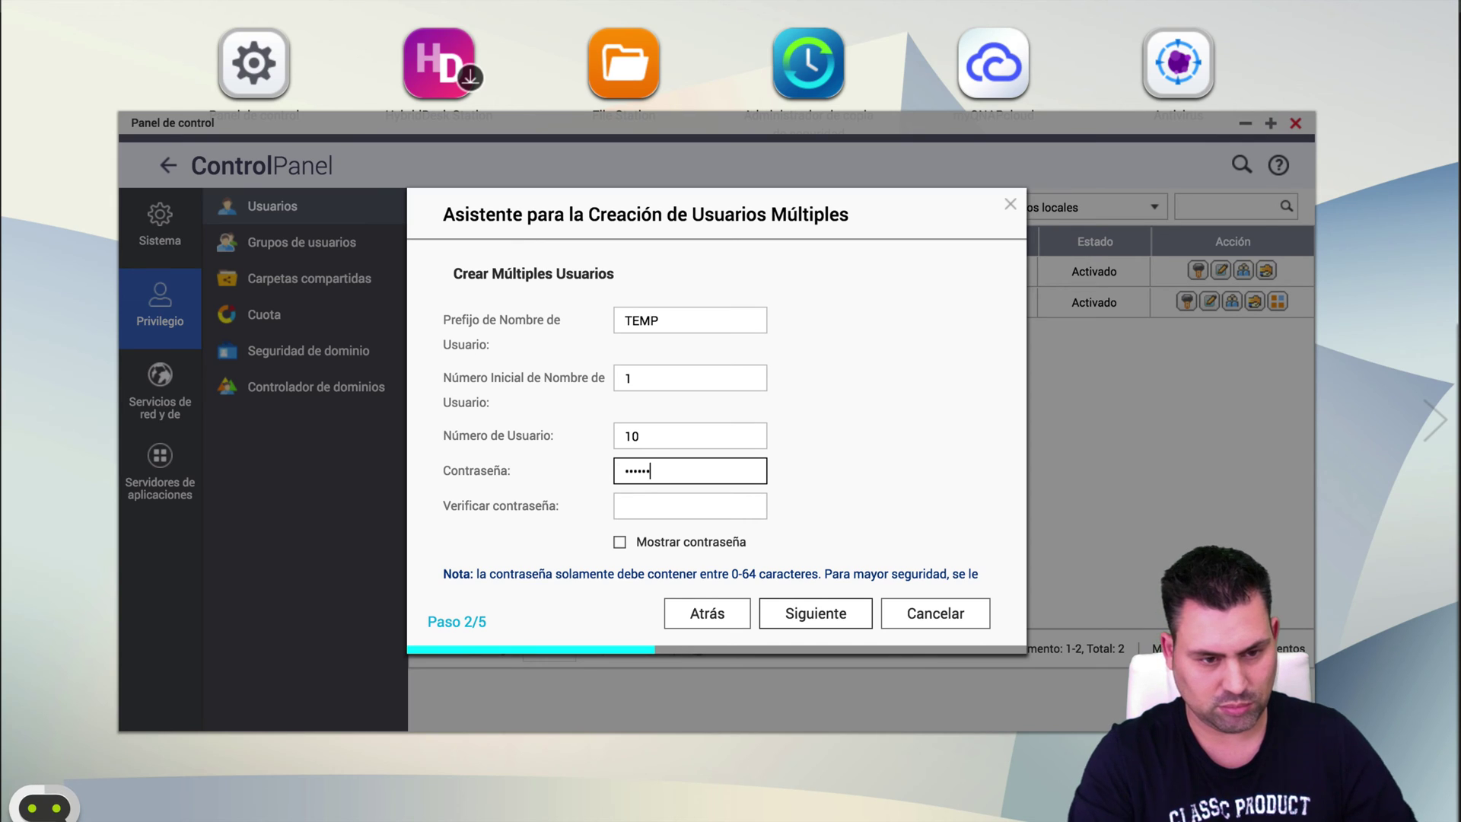
key(Tab)
text(•••••••••)
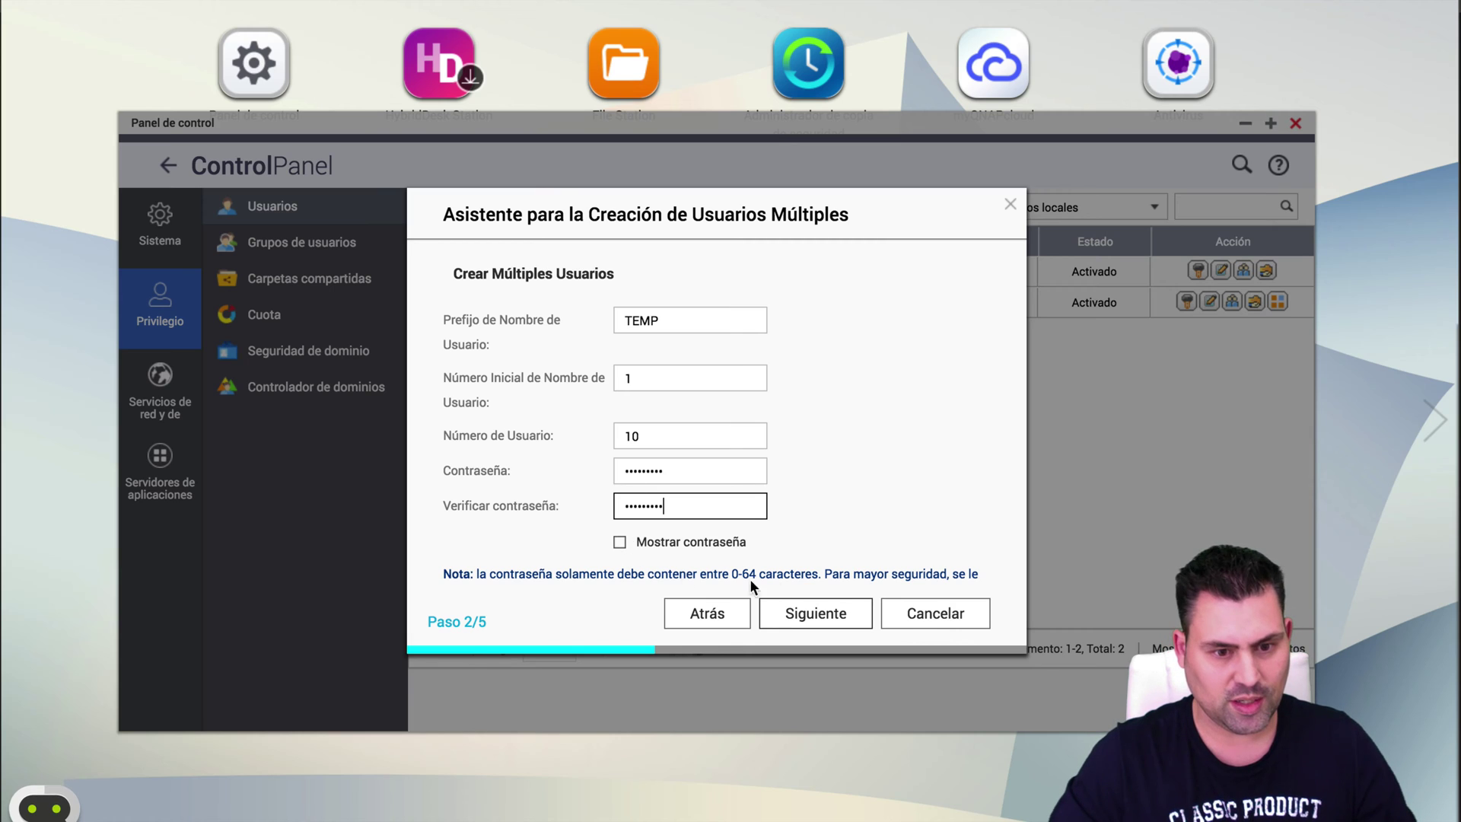
click(837, 615)
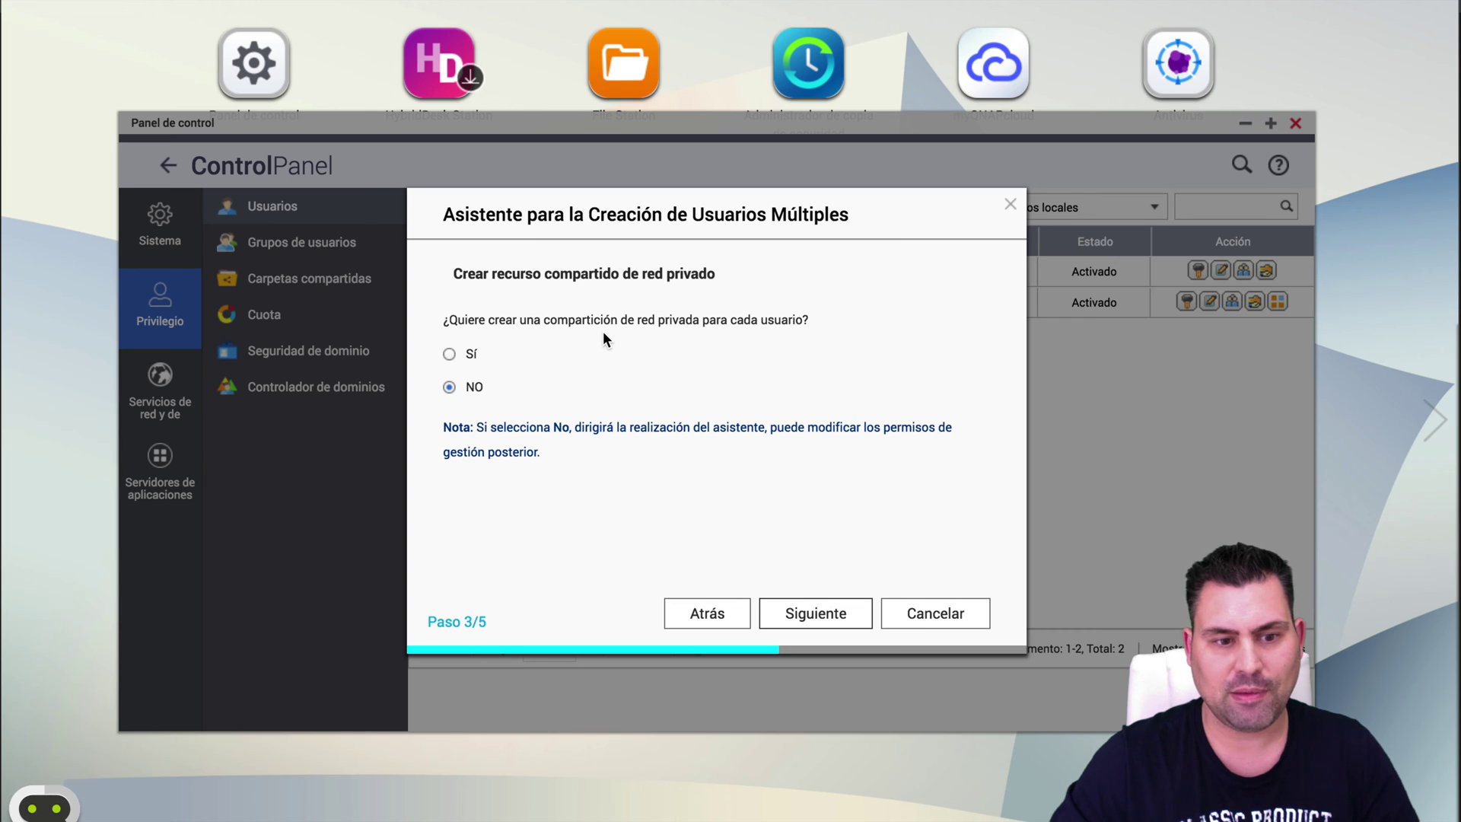
Create TEMP01–TEMP10 without private shares and list all 12 users on one page.
click(841, 613)
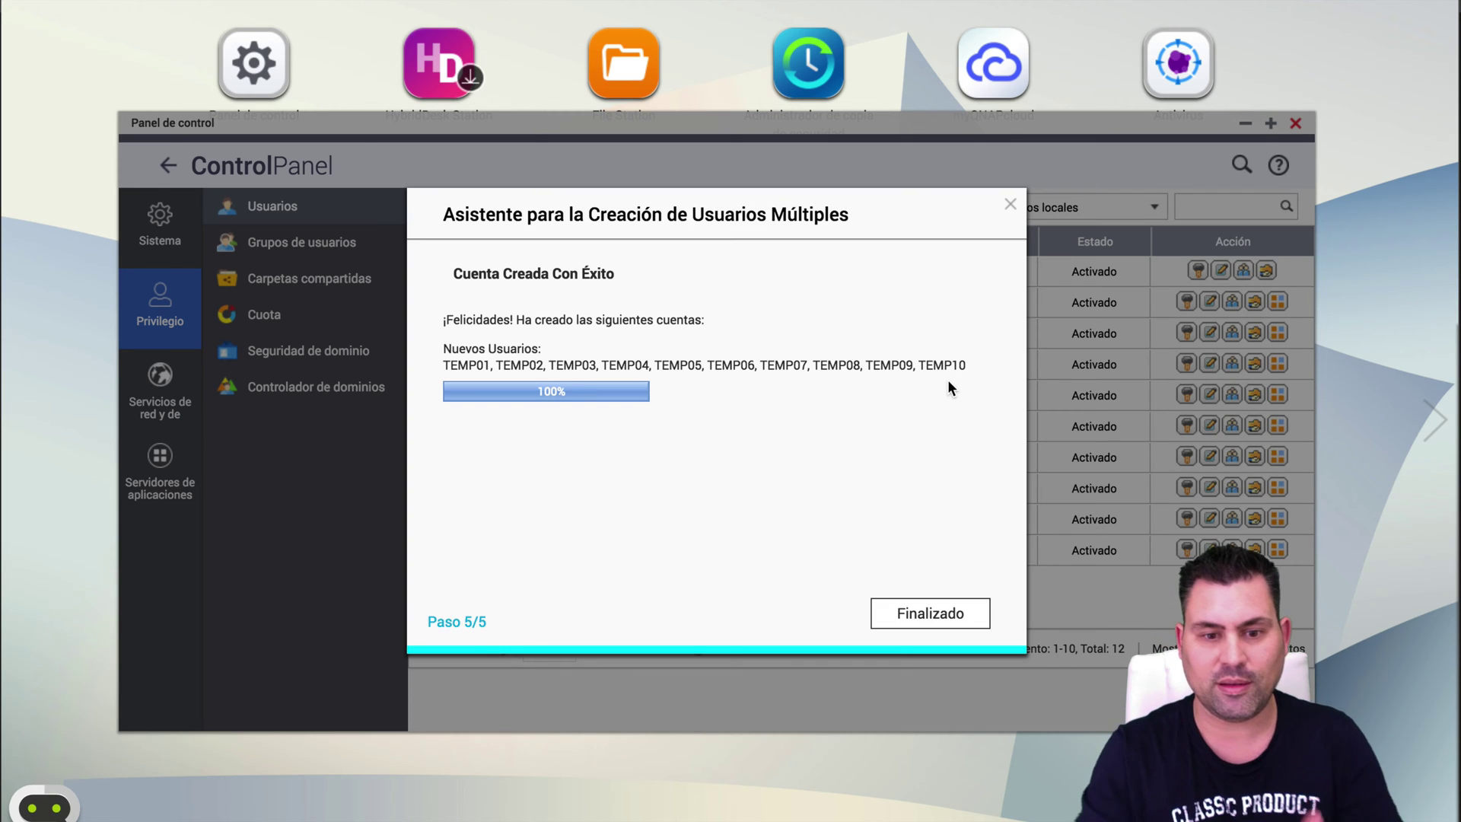
click(937, 613)
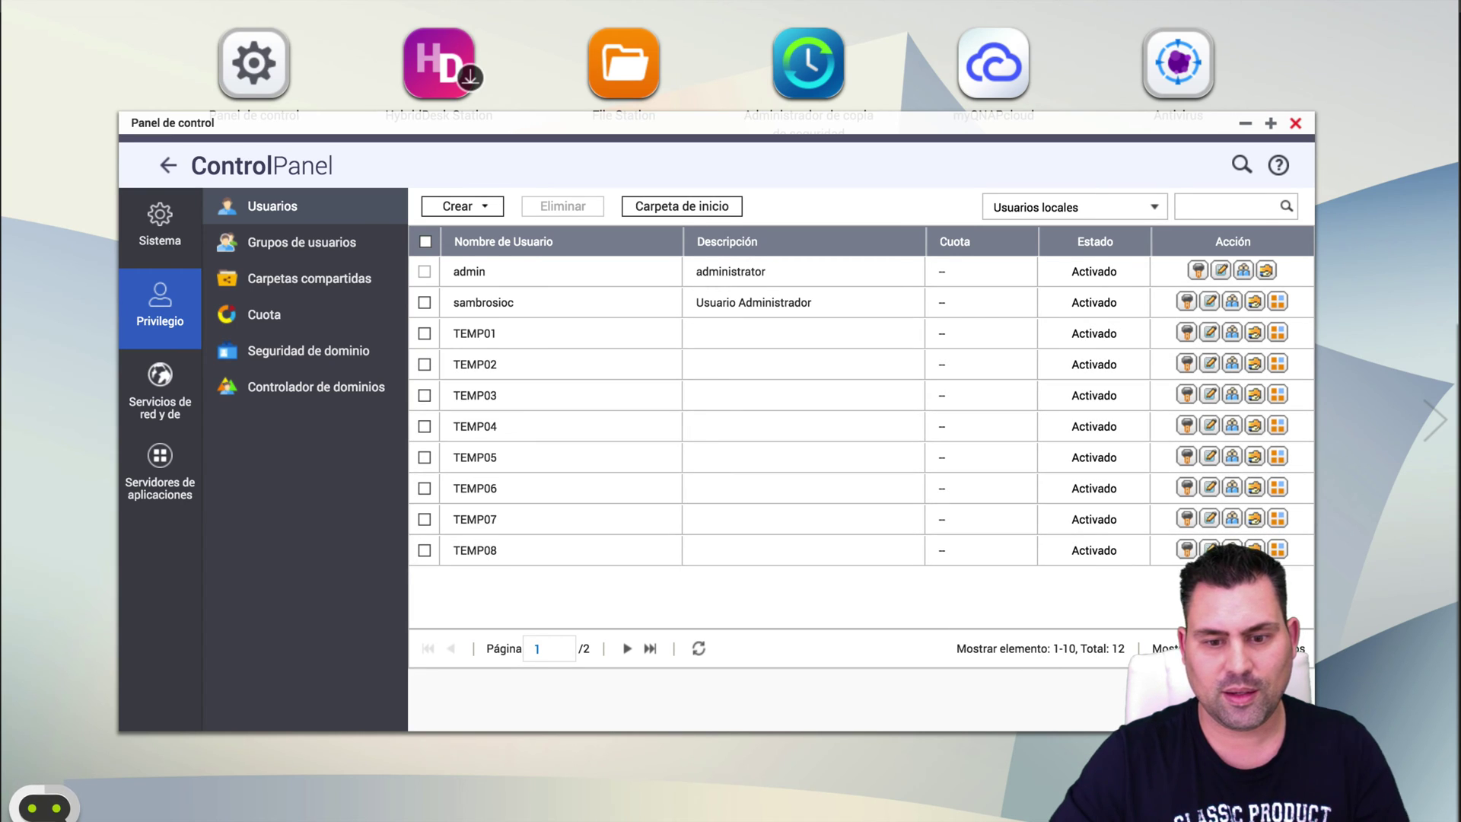
click(1225, 677)
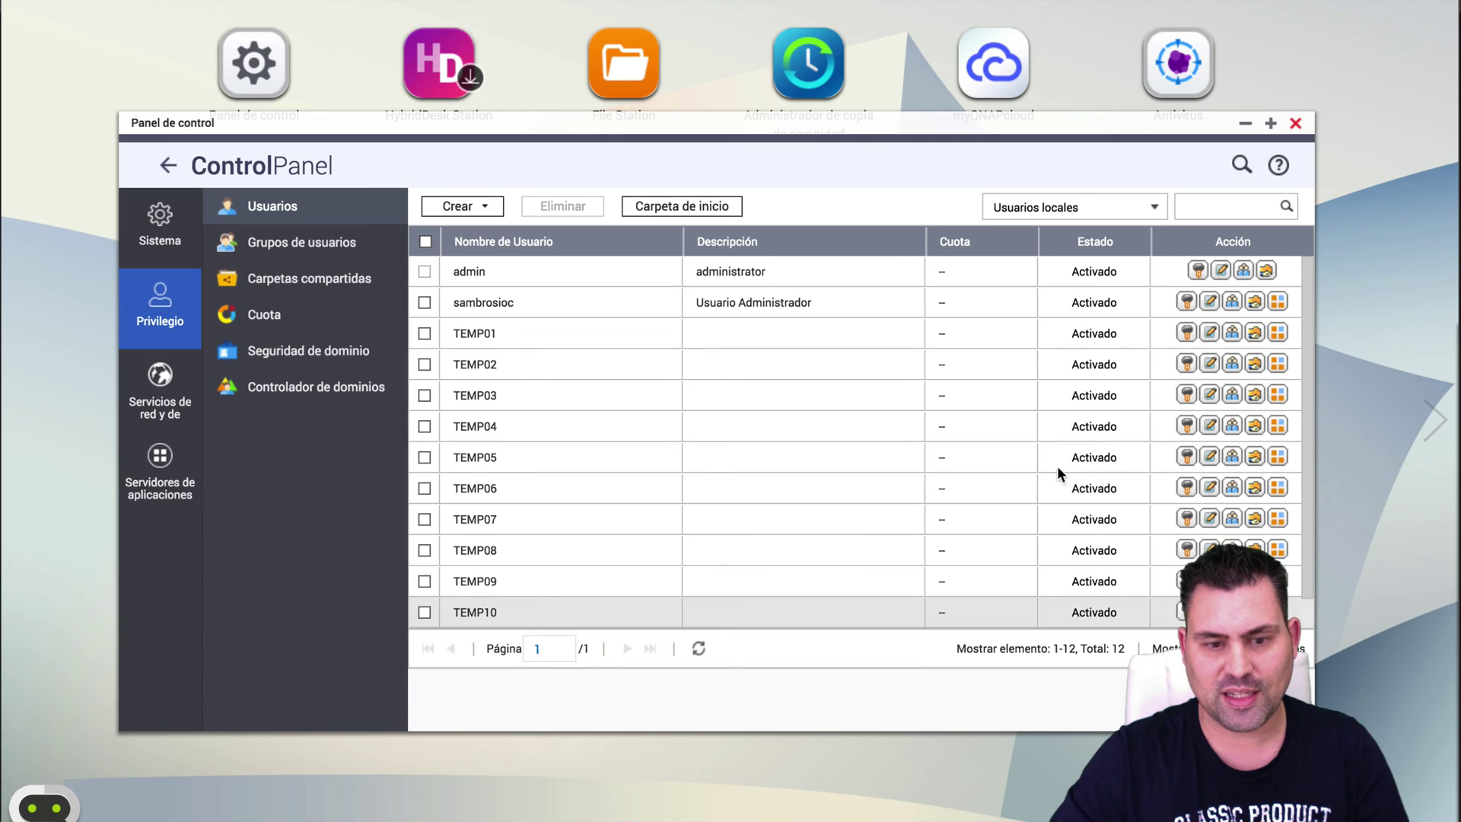
scroll(972, 463, down, 2)
scroll(626, 425, up, 1)
scroll(623, 424, down, 1)
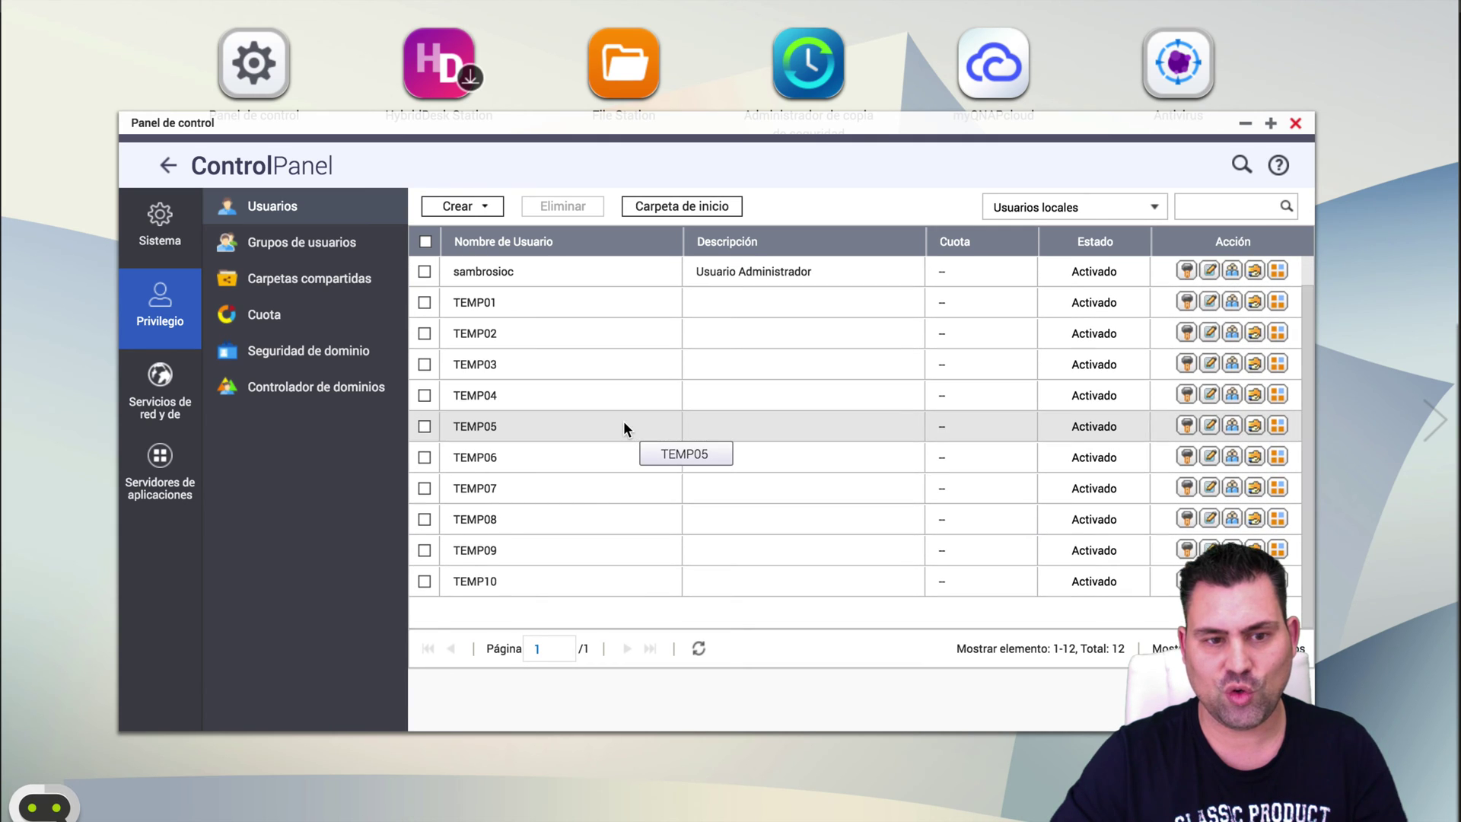
click(458, 209)
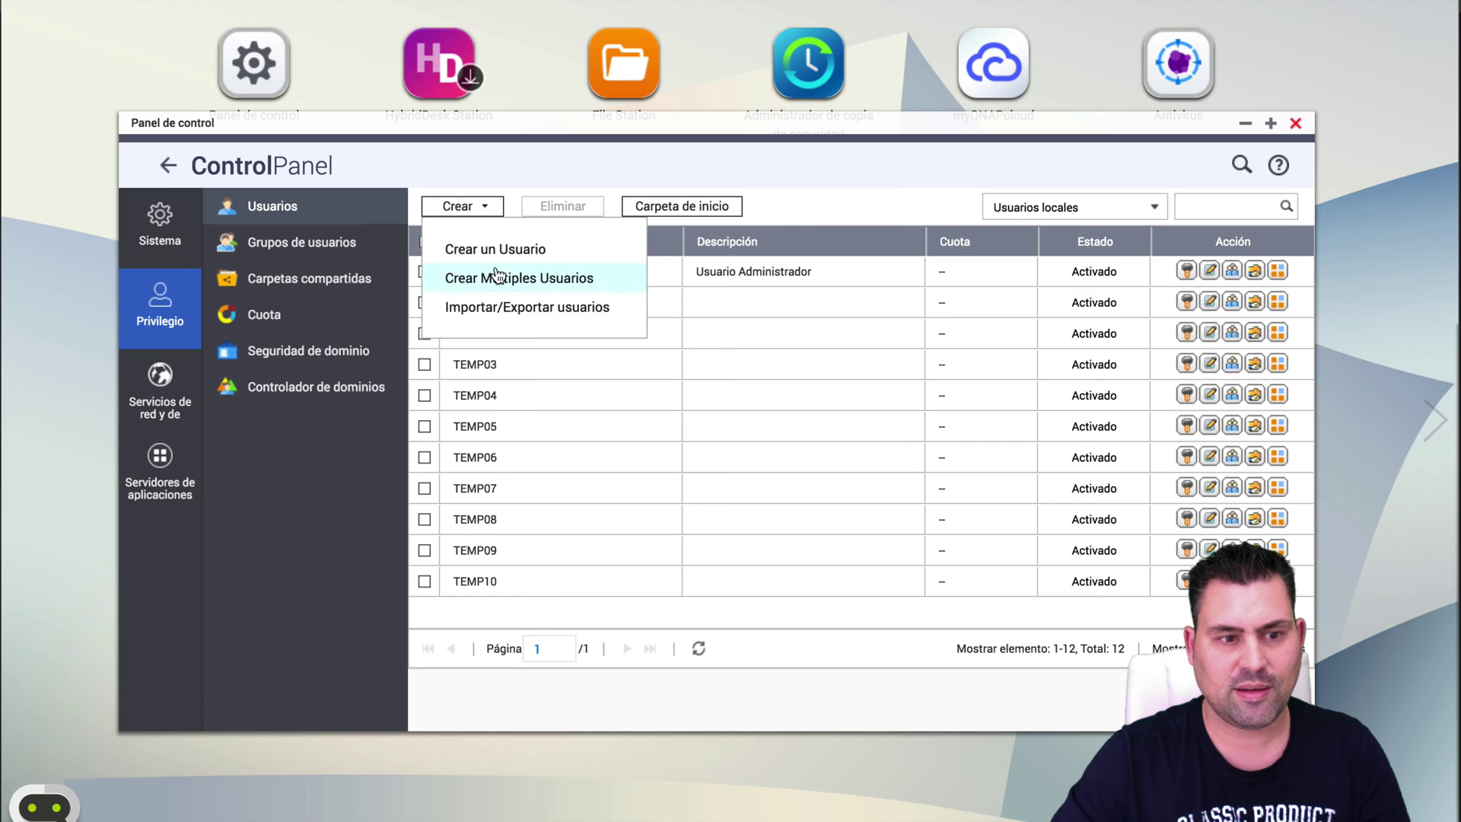
Start a new multiple-user wizard and enter the username prefix TEST.
click(500, 280)
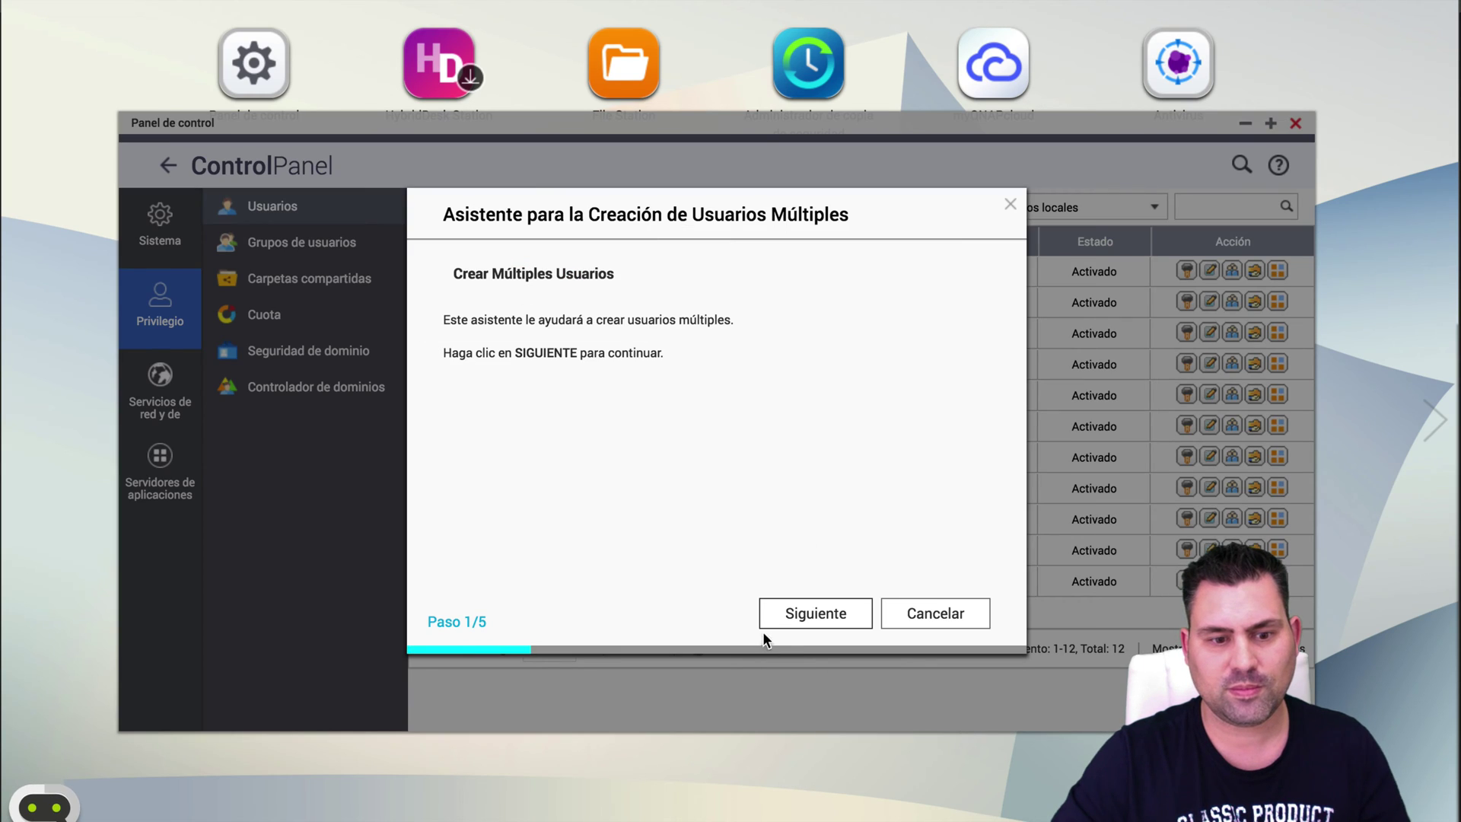
click(789, 616)
click(670, 312)
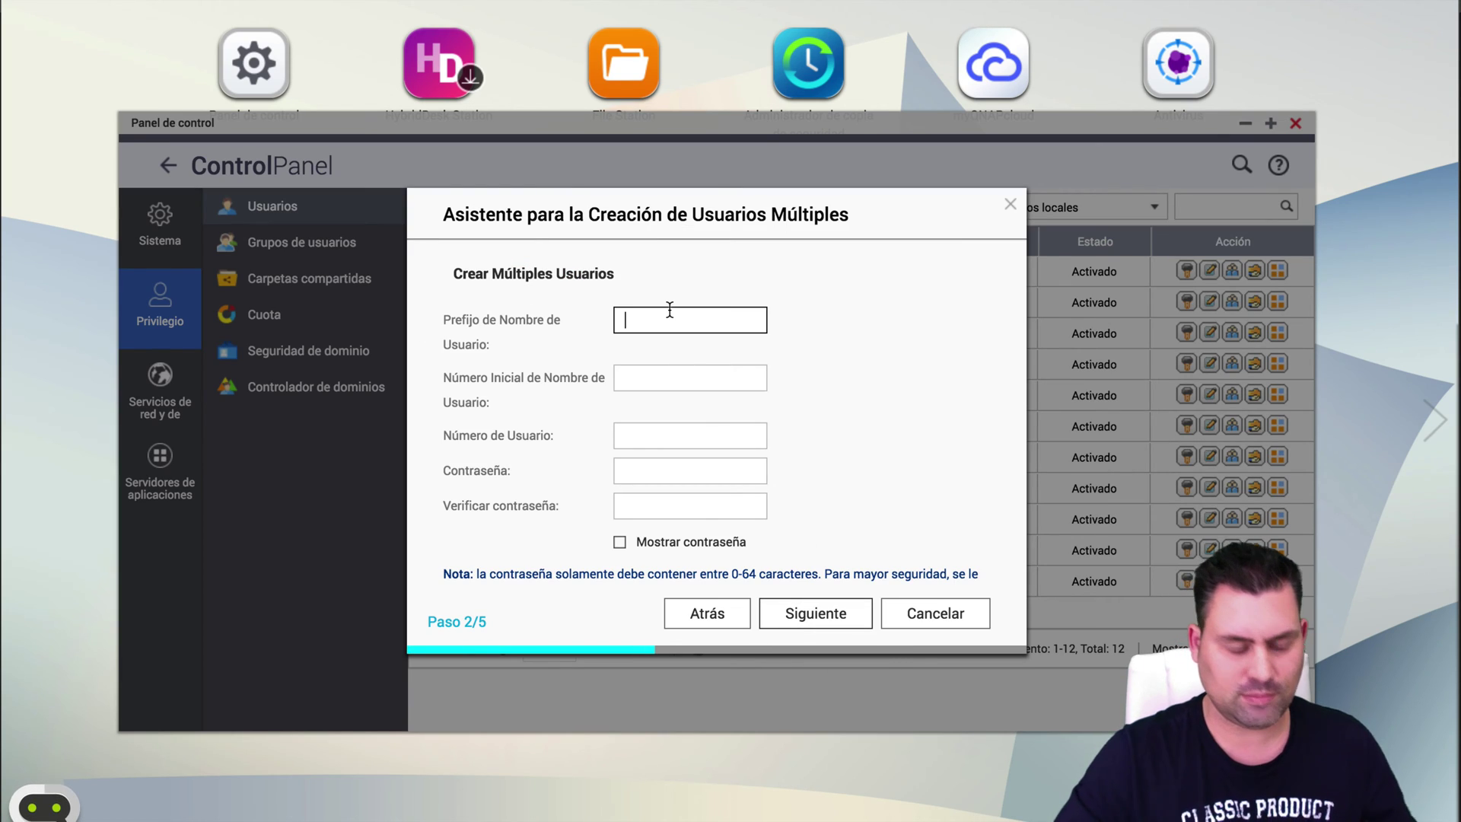
text(TEMP)
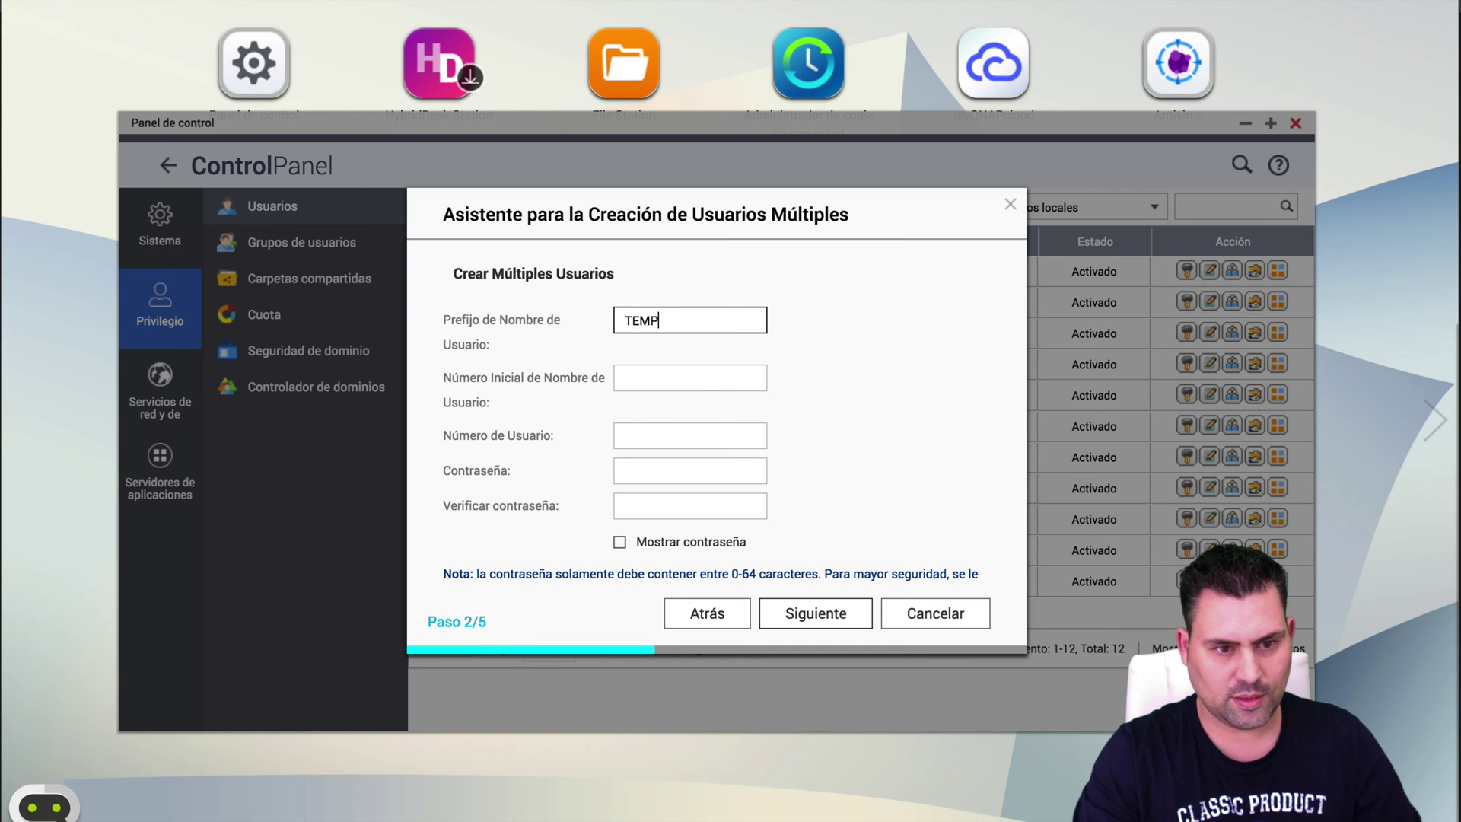
key(BackSpace)
key(BackSpace)
text(ST)
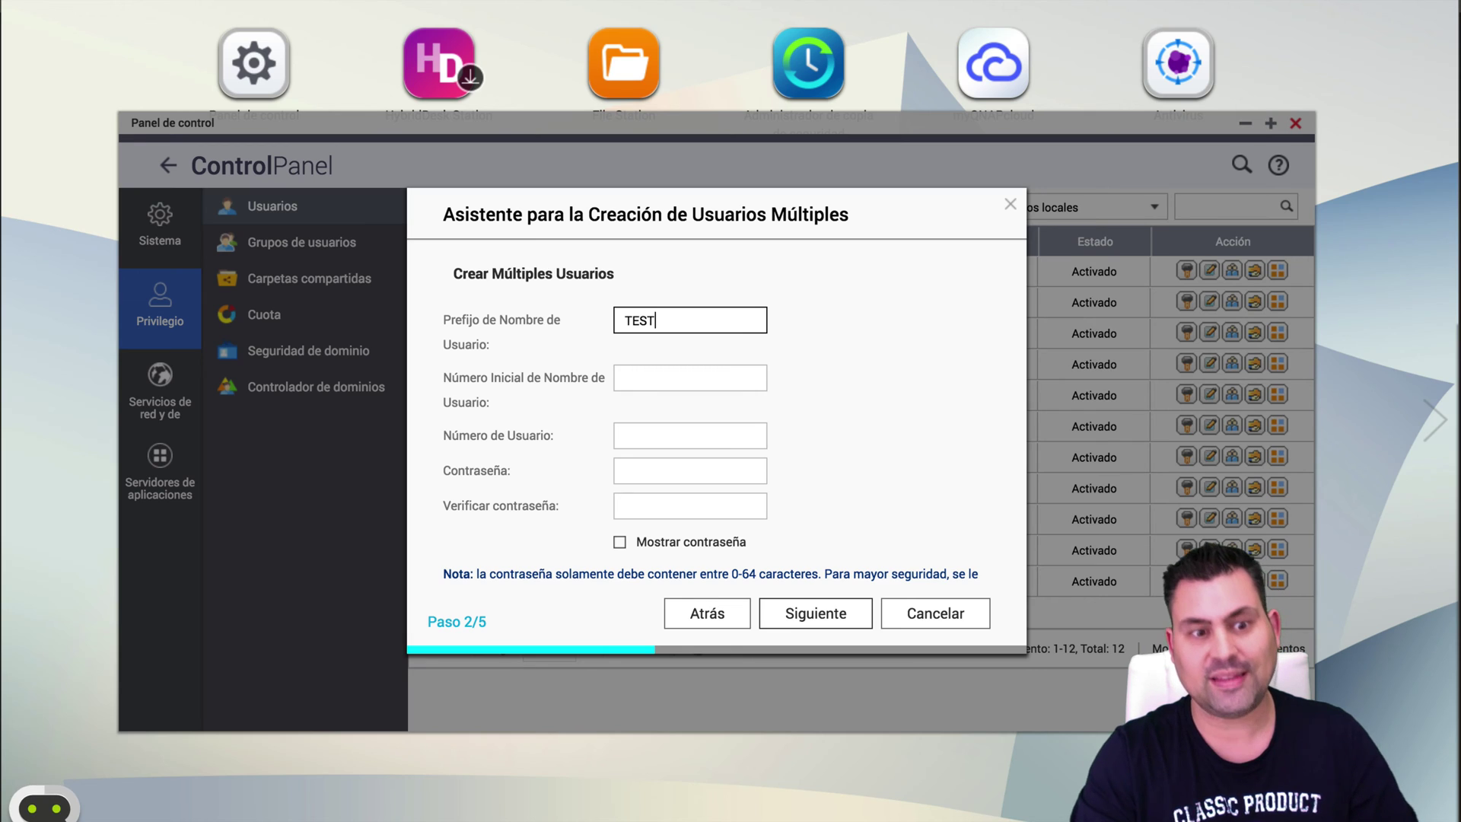
Set starting number 1, 3 users, and a confirmed shared password.
key(Tab)
text(1)
key(Tab)
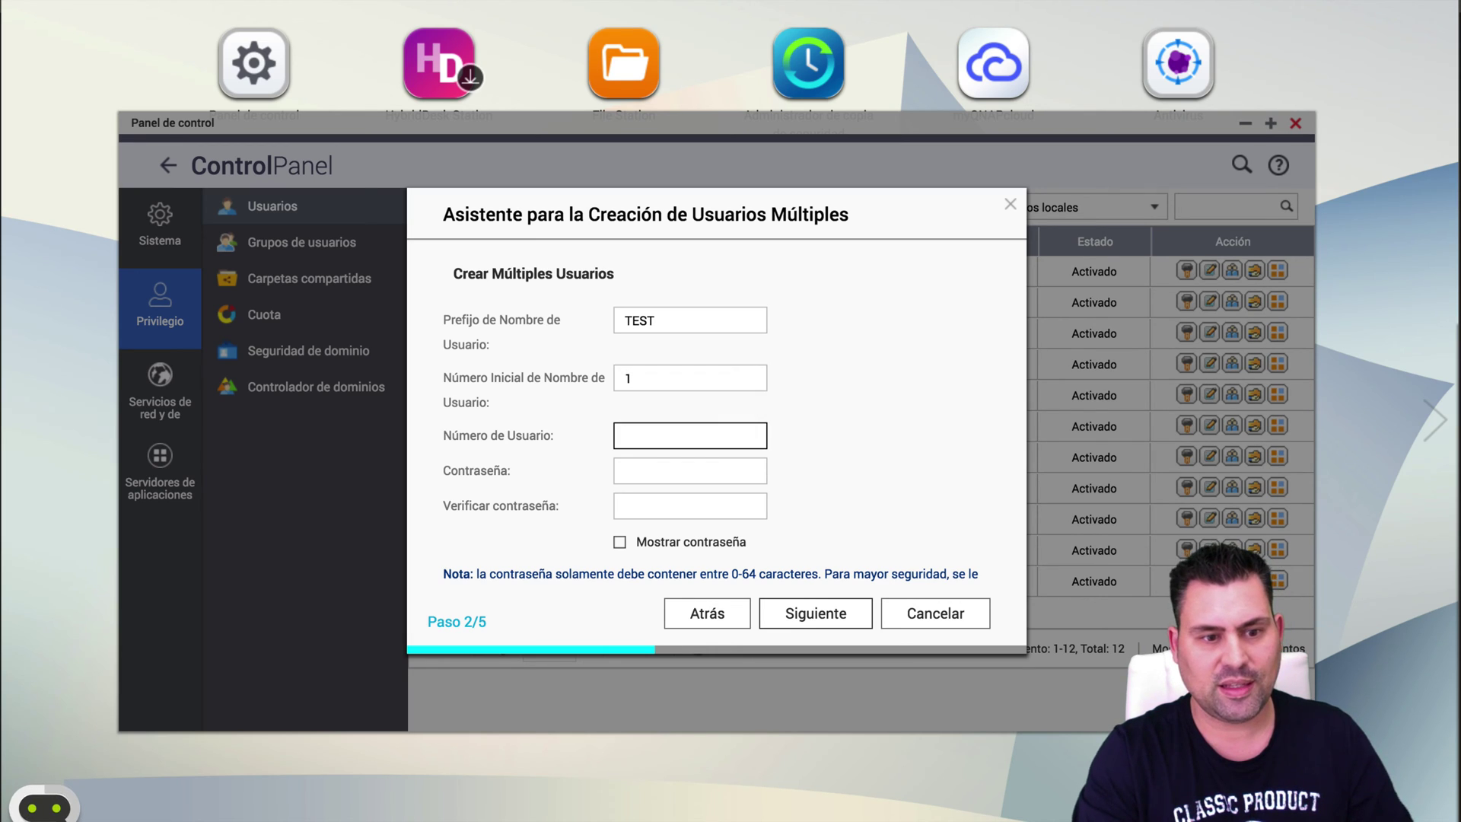
text(3)
key(Tab)
text(123456789)
key(Tab)
text(12345)
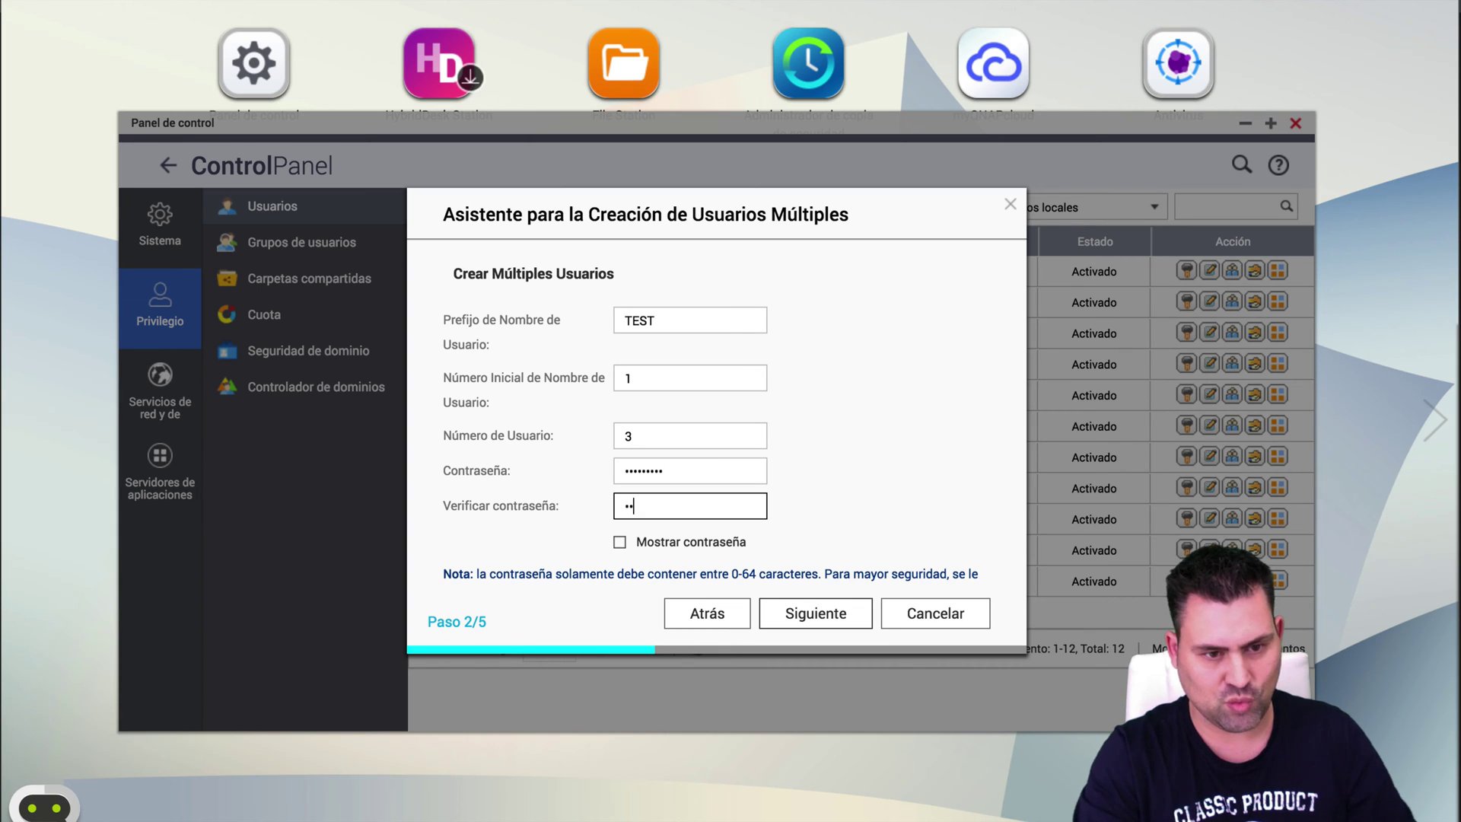
text(6789)
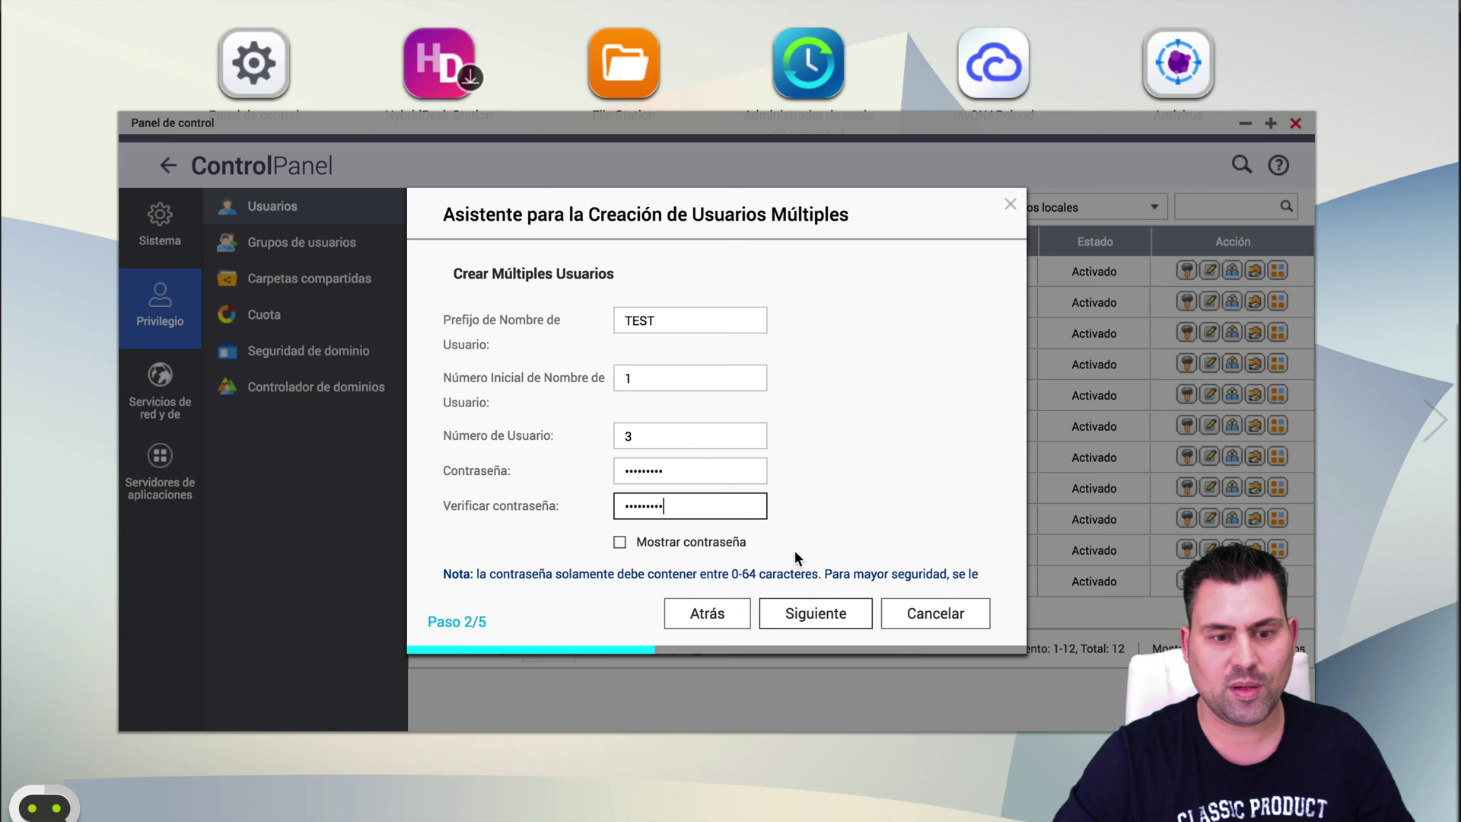
click(815, 613)
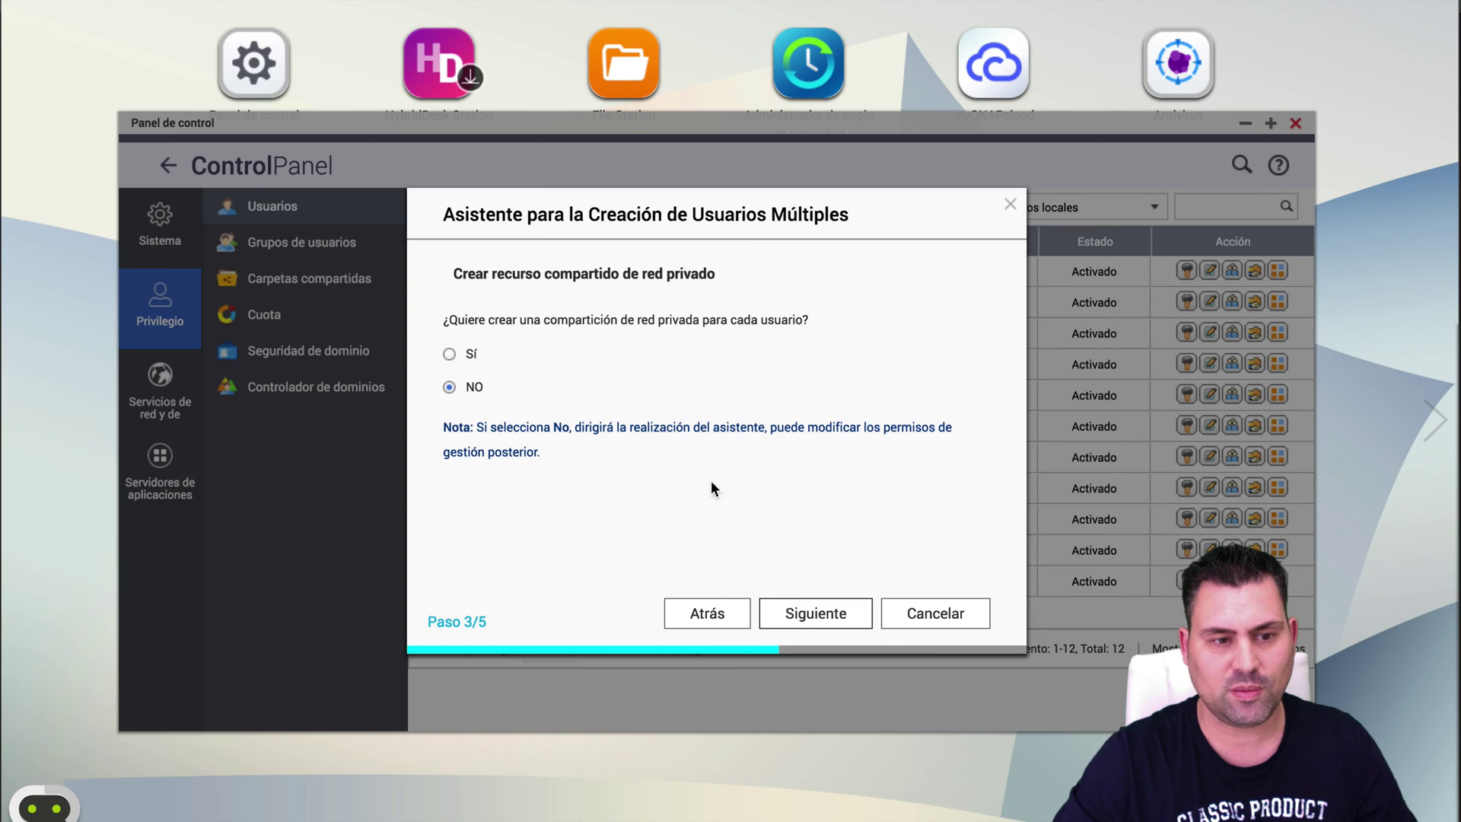
Give TEST1–TEST3 private shares on DataVol1 and create the three users.
click(448, 355)
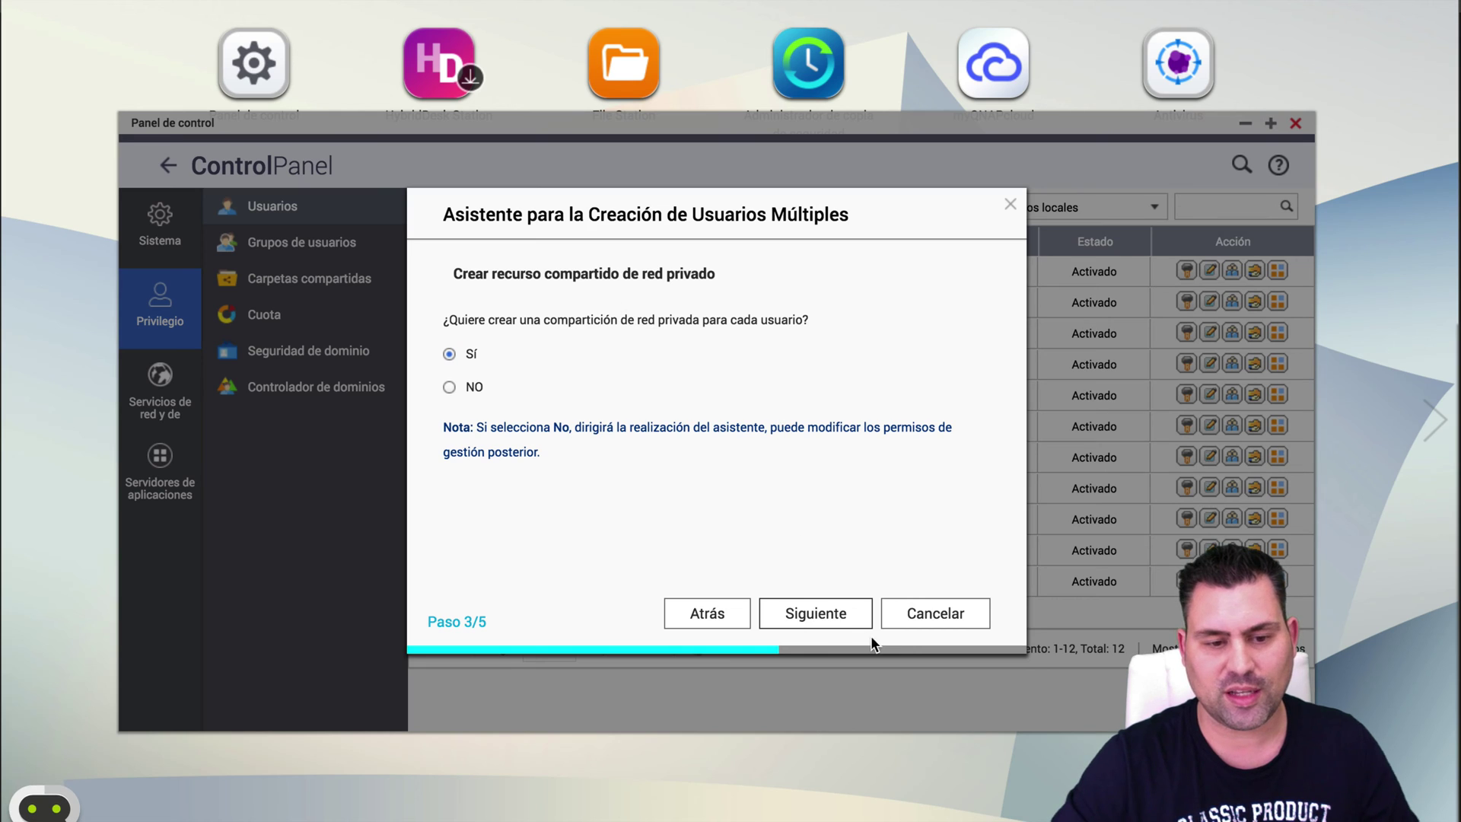
click(846, 618)
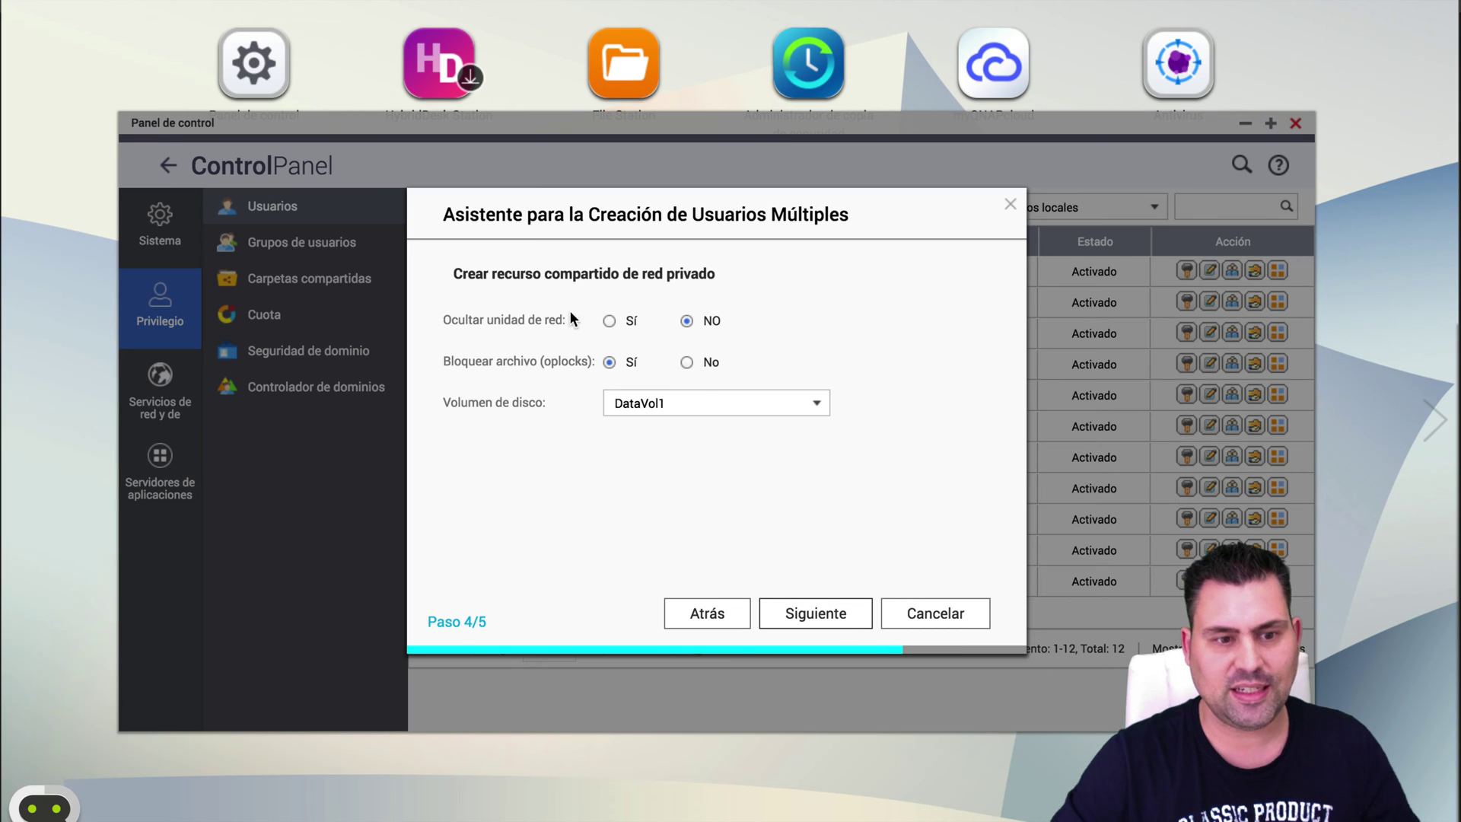
click(711, 411)
click(710, 411)
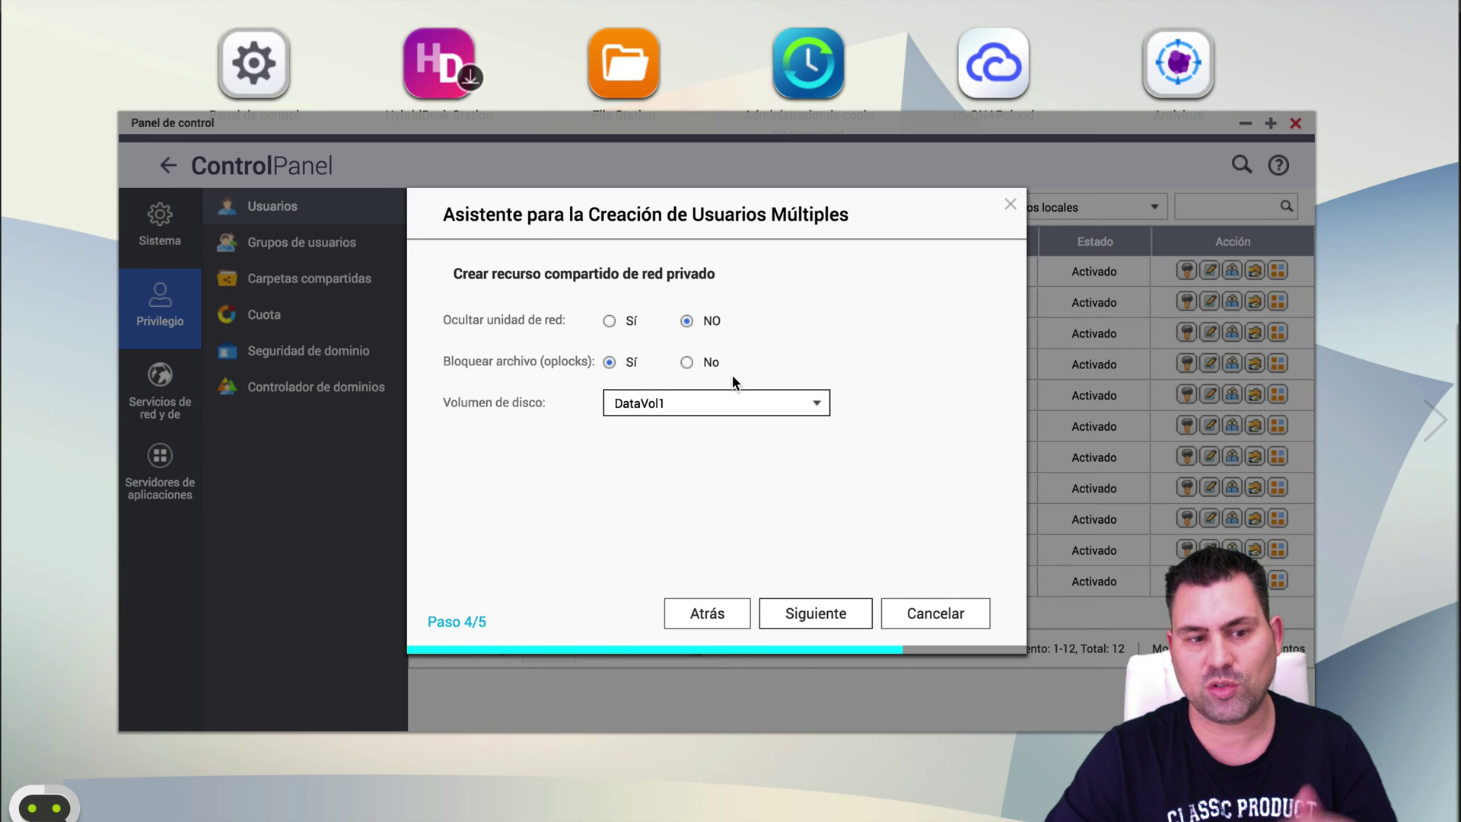
click(848, 619)
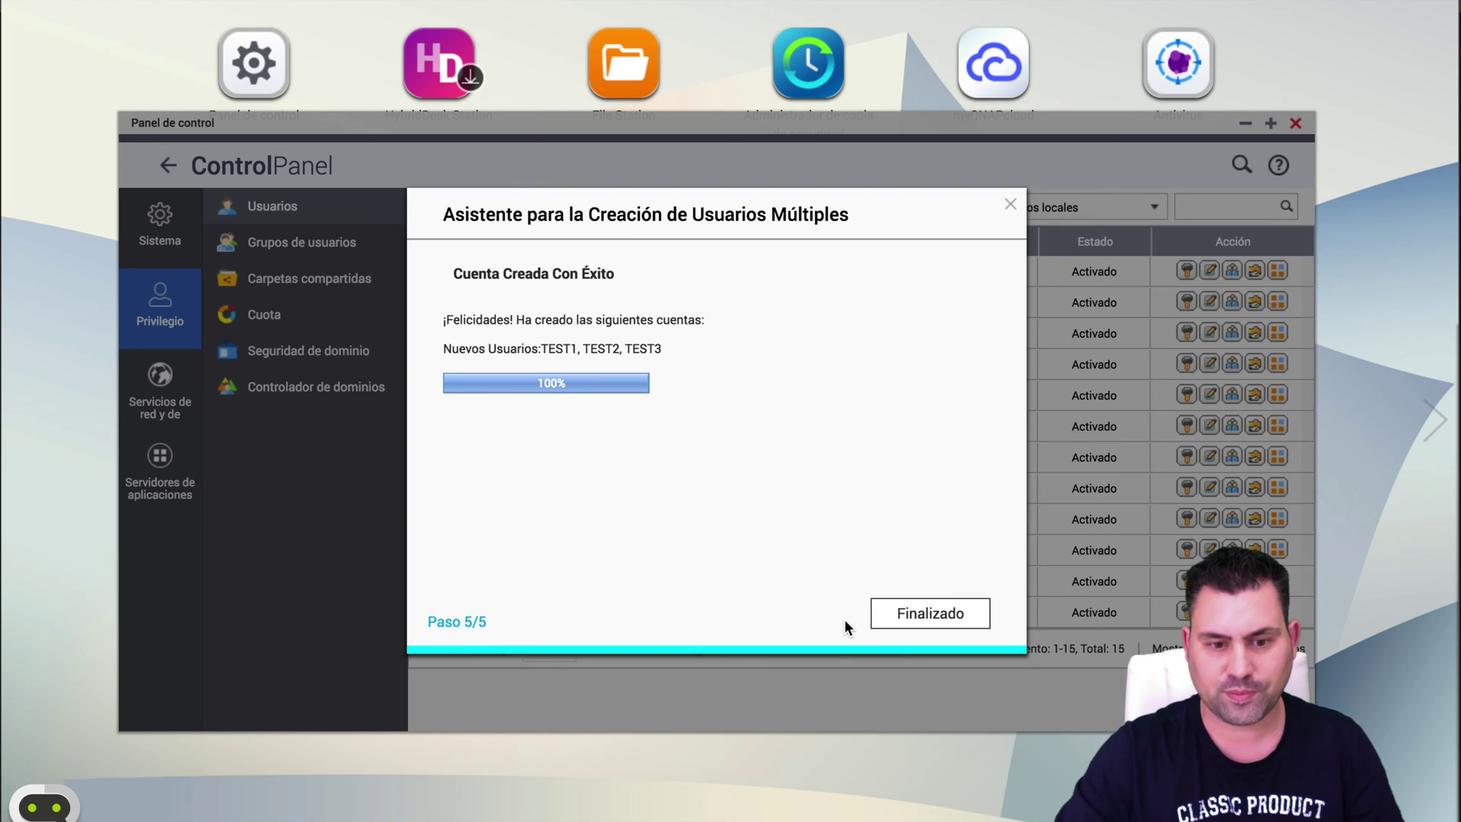
click(930, 613)
Inspect TEST1's and TEST2's shared-folder permissions and cancel each without changes.
scroll(1123, 563, down, 1)
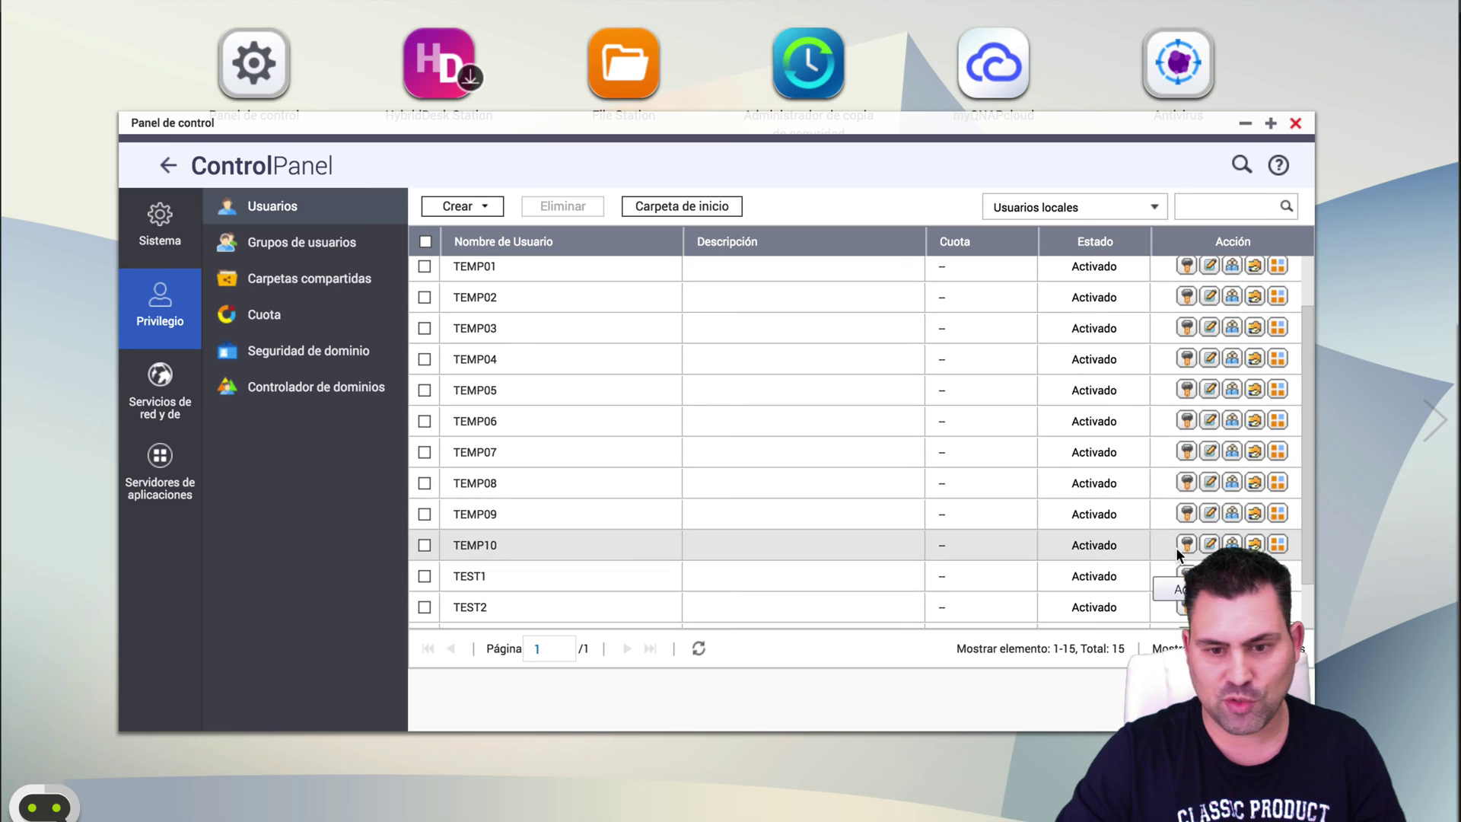
scroll(1152, 556, down, 2)
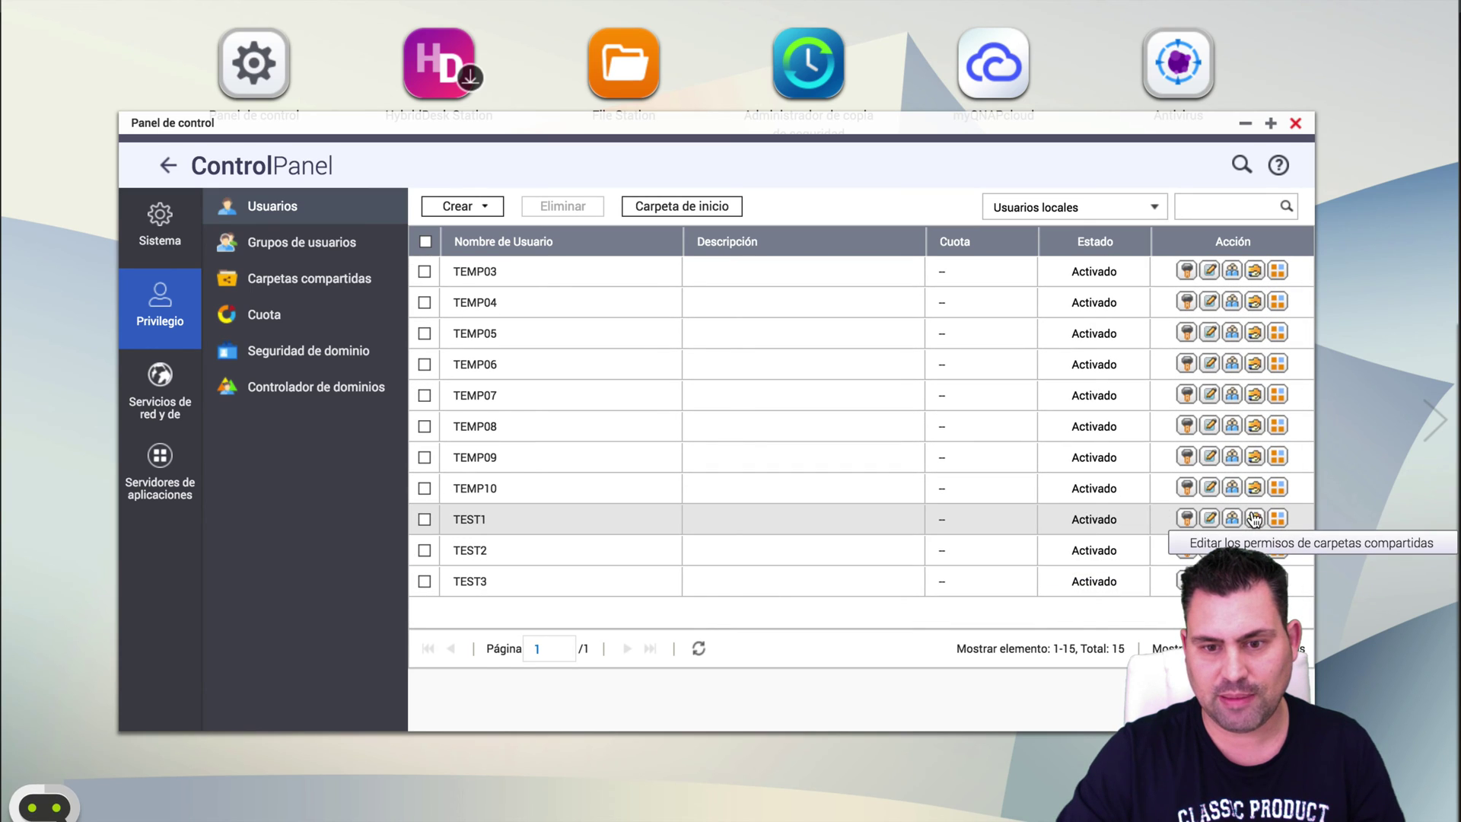
click(1254, 518)
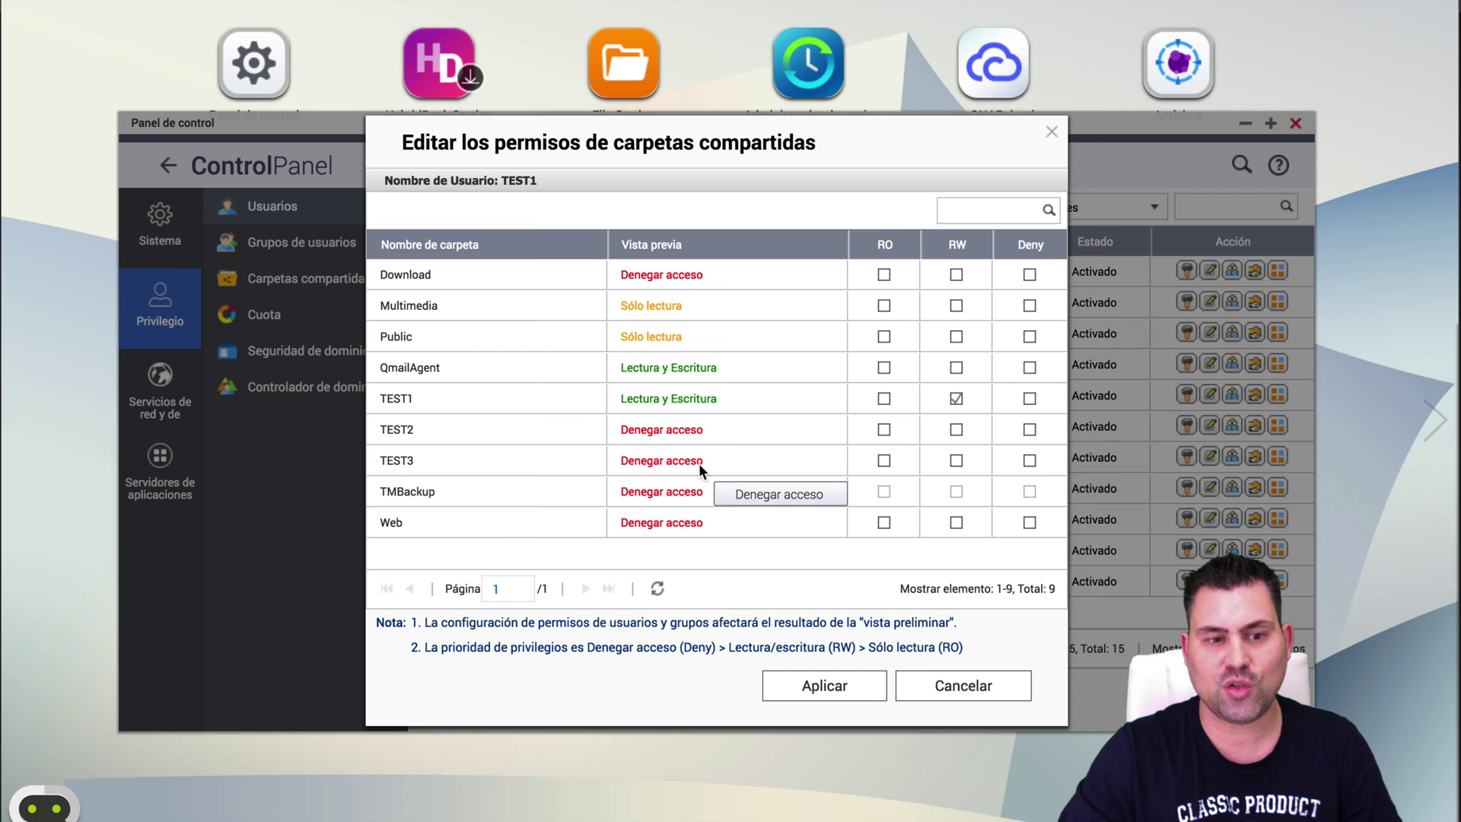
click(963, 685)
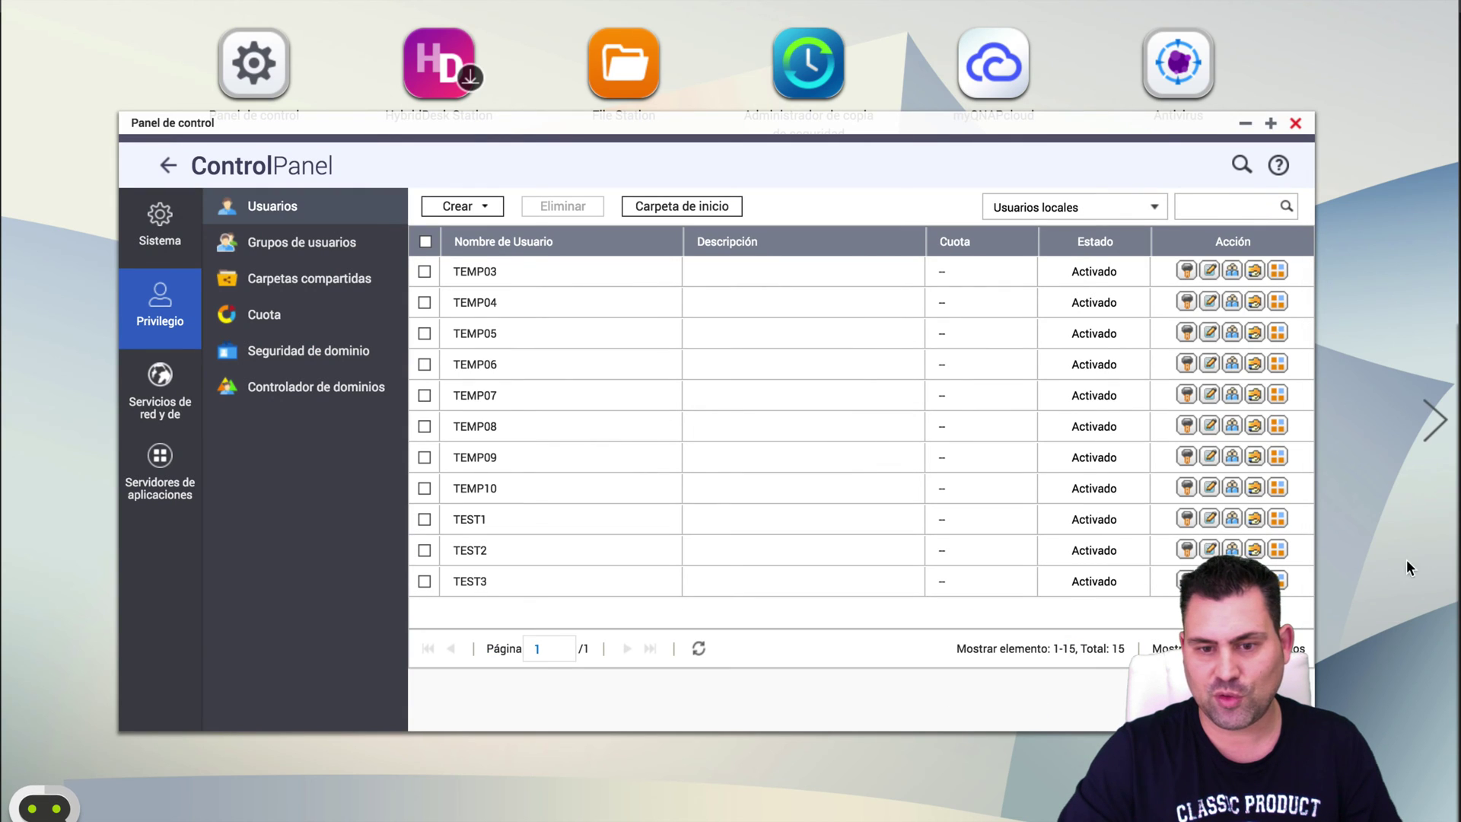
click(1255, 550)
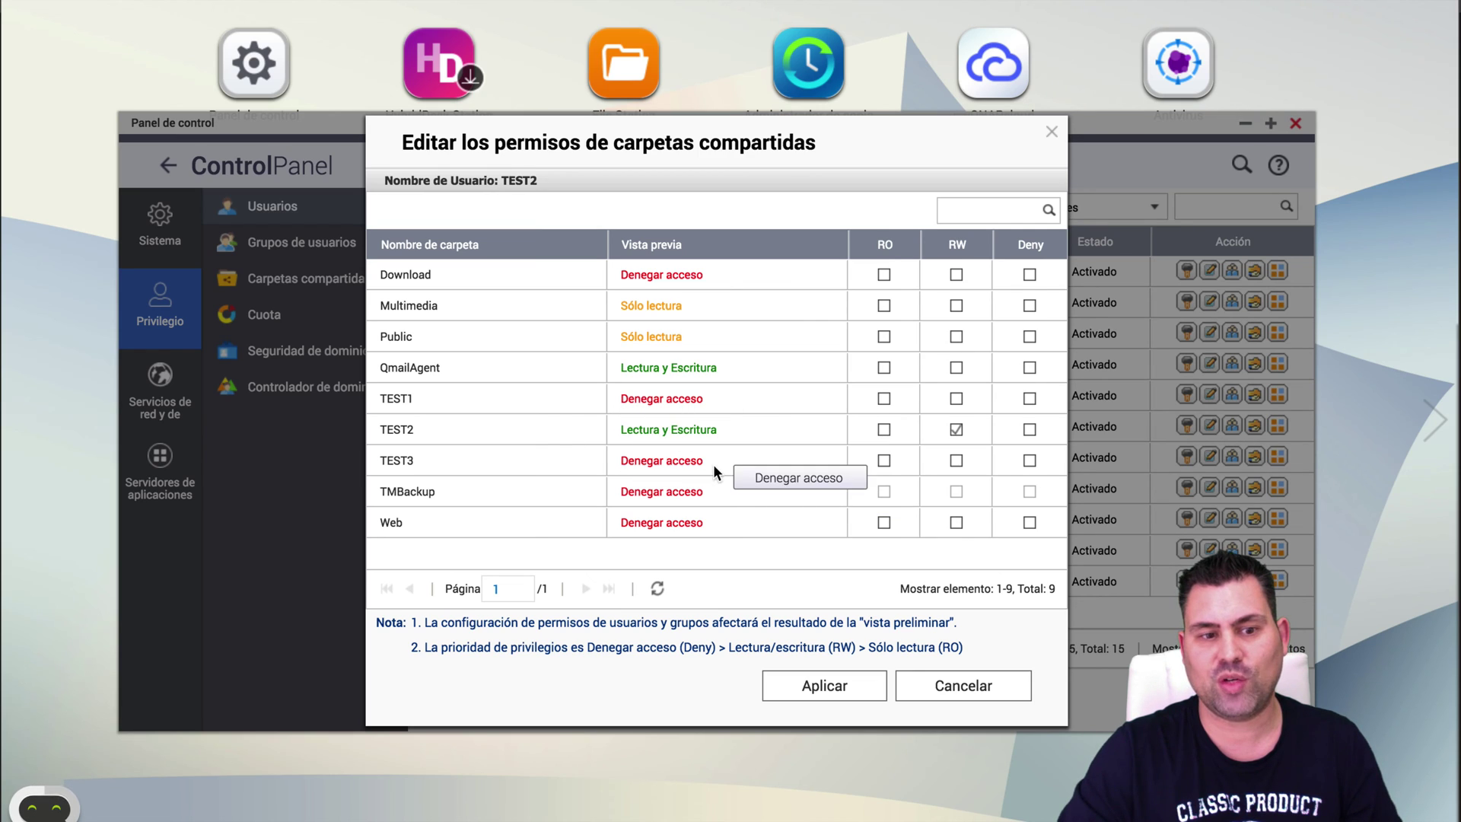
click(942, 688)
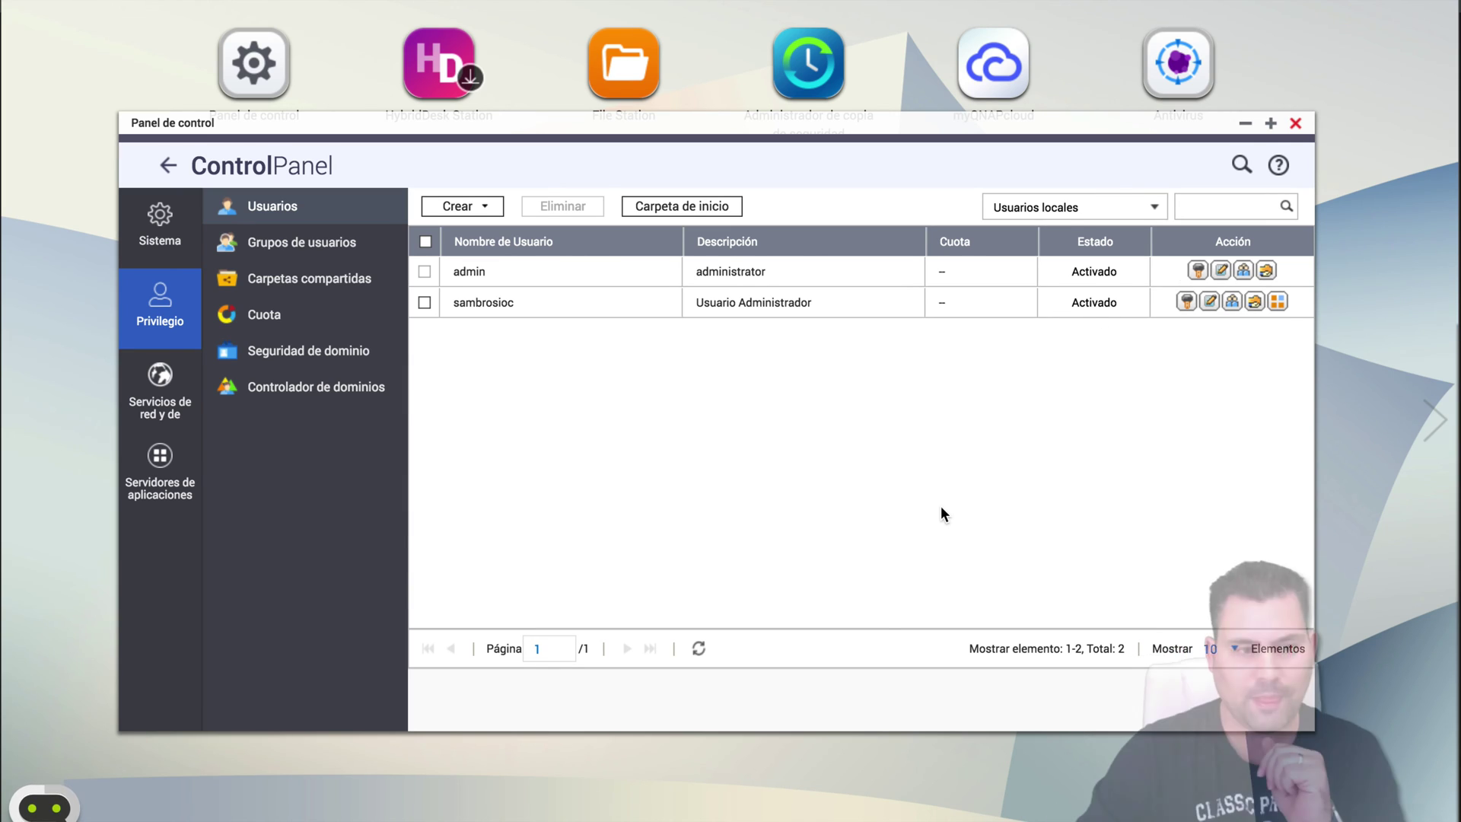
click(340, 247)
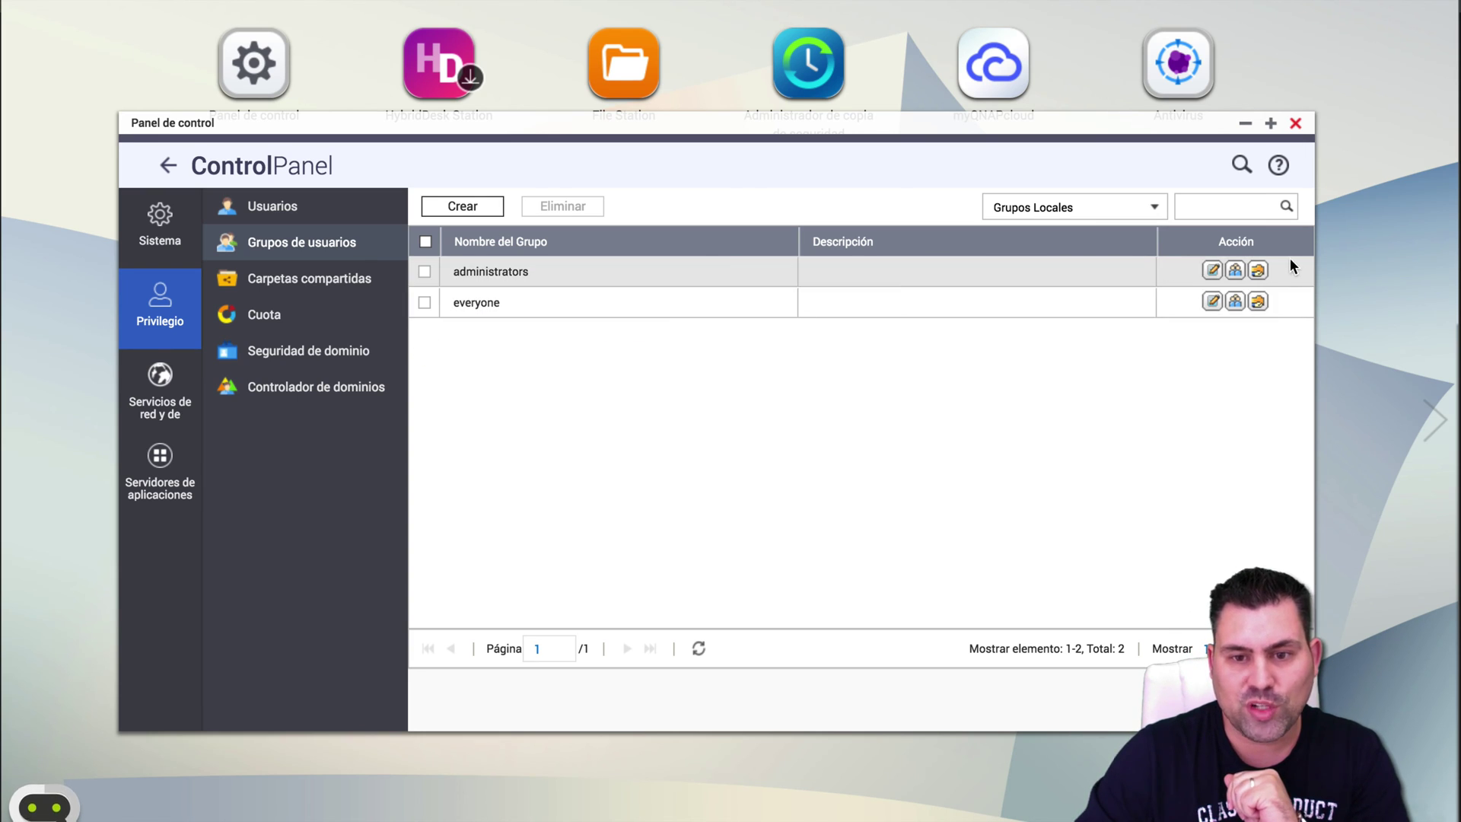
click(1212, 271)
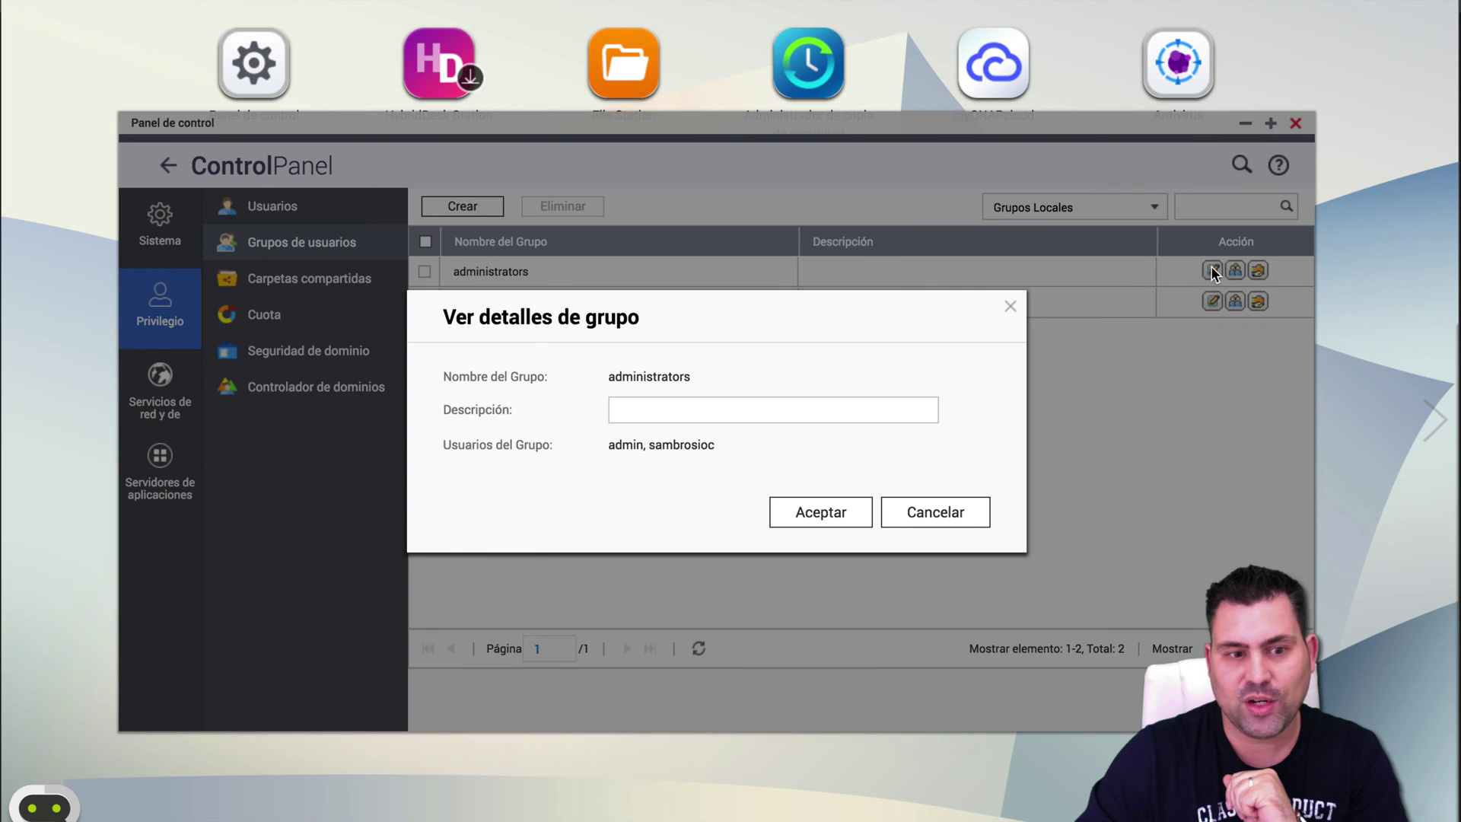
click(754, 415)
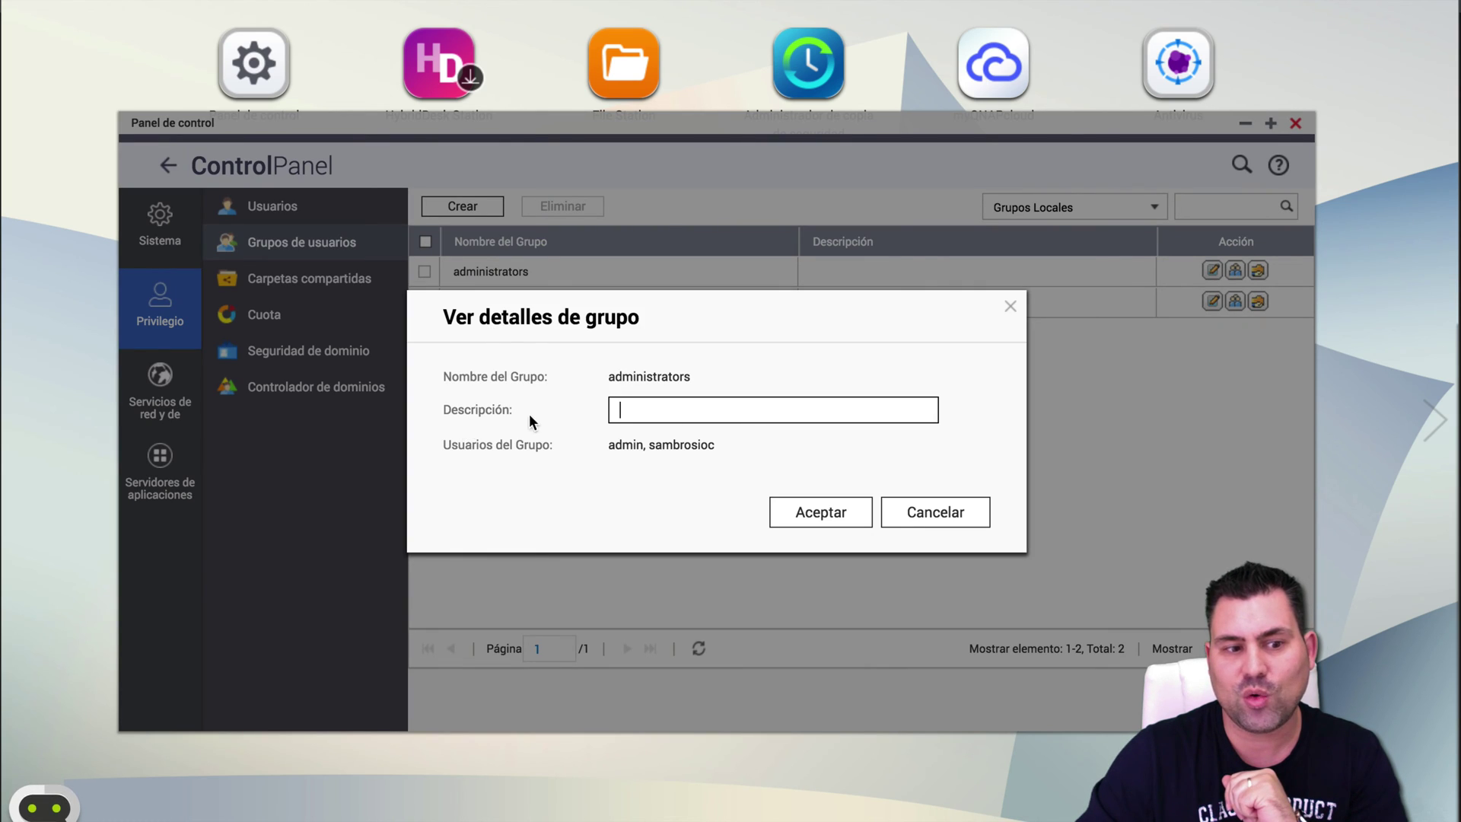
click(555, 438)
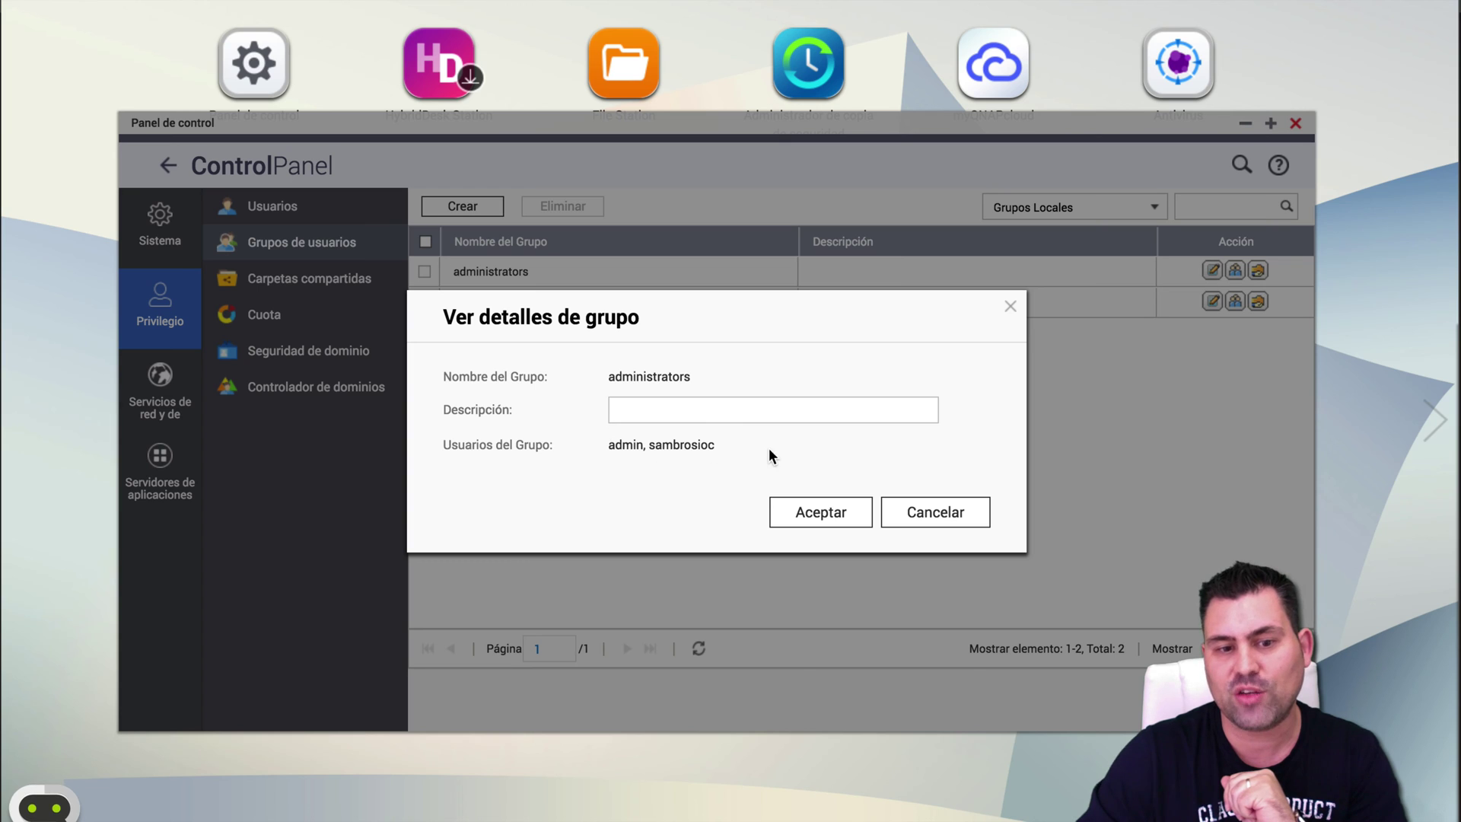
click(926, 510)
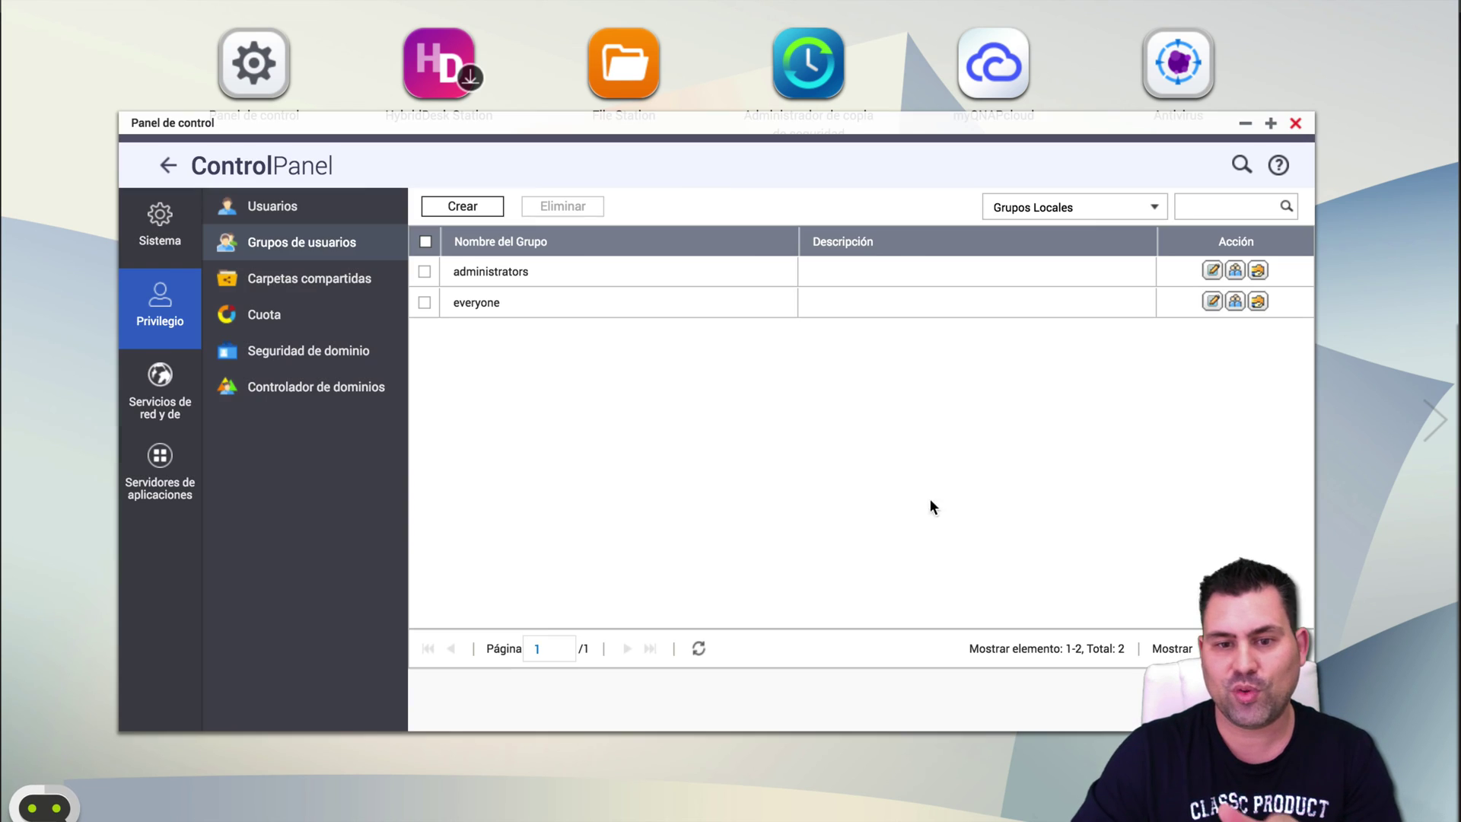
click(1258, 302)
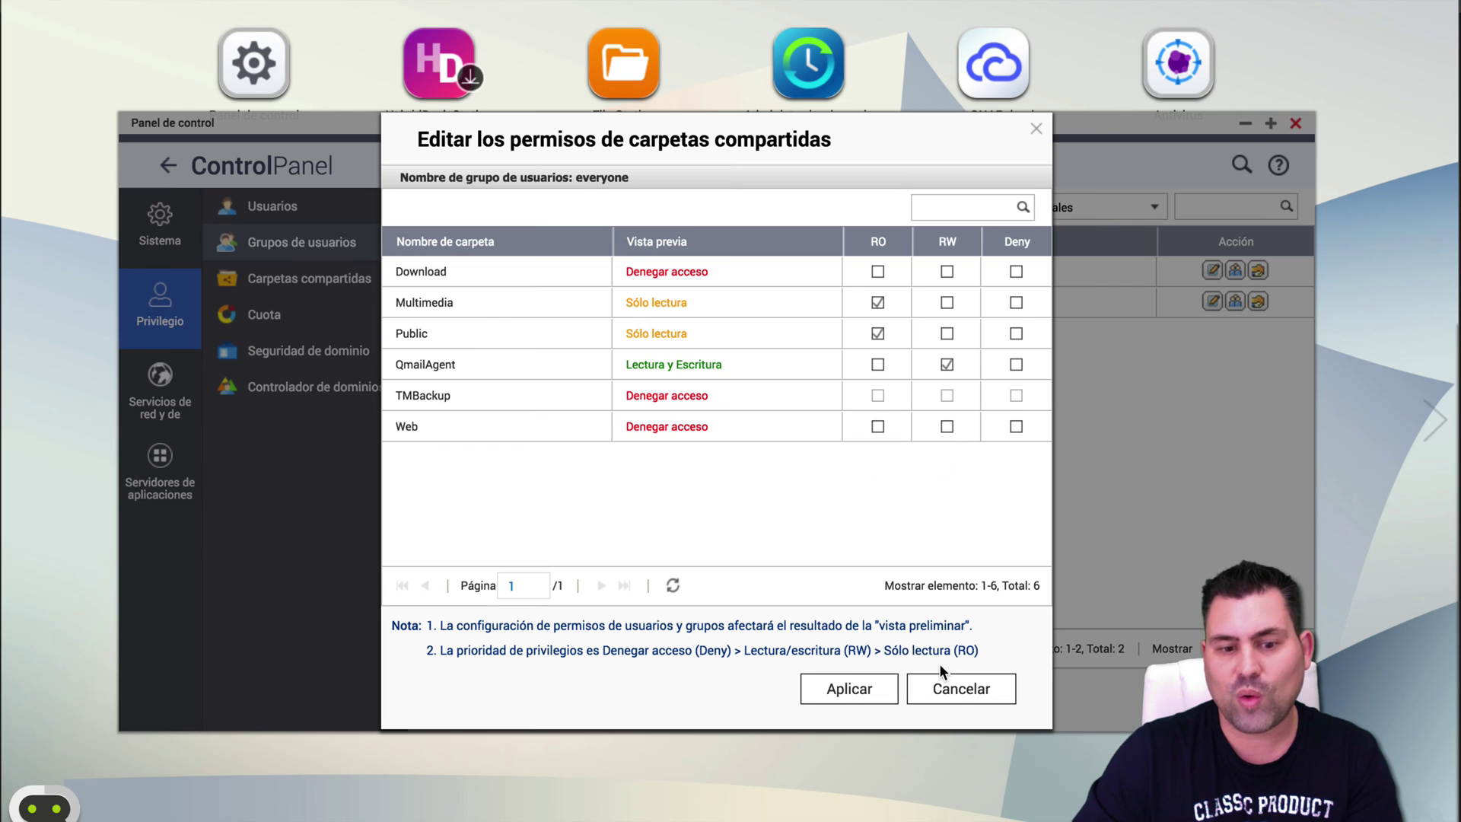
click(945, 685)
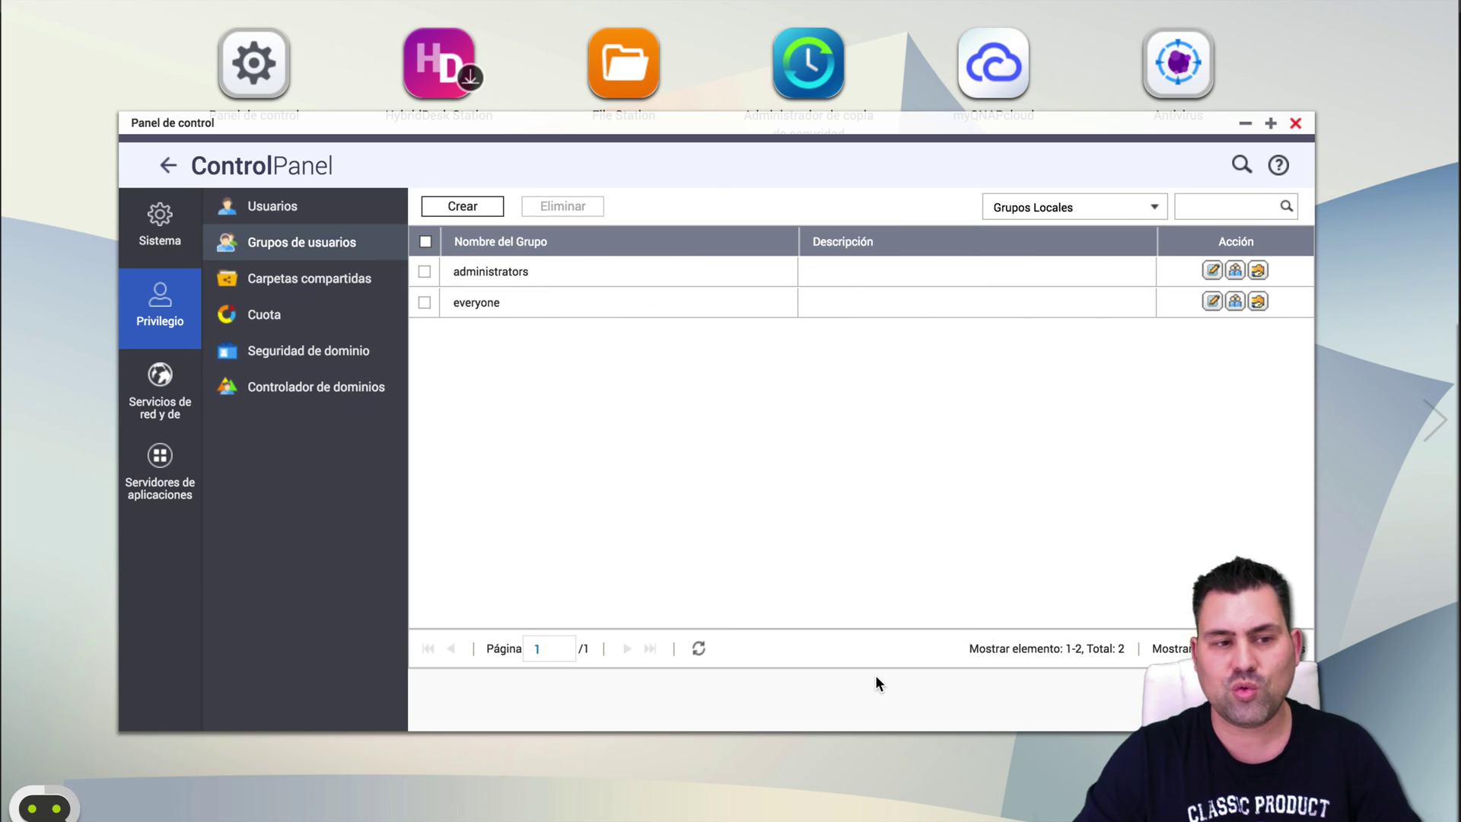
click(454, 207)
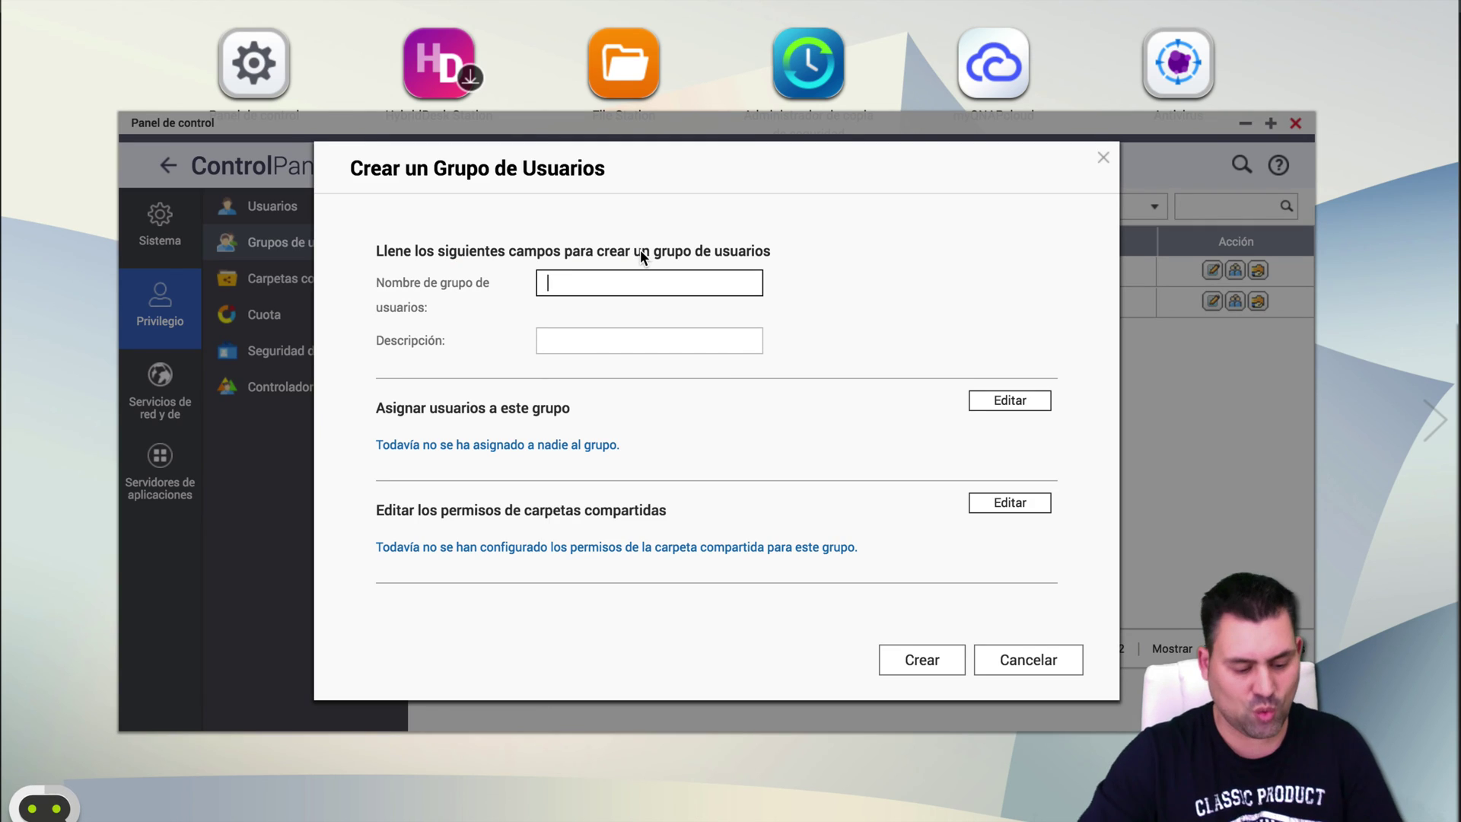
text(Desaro)
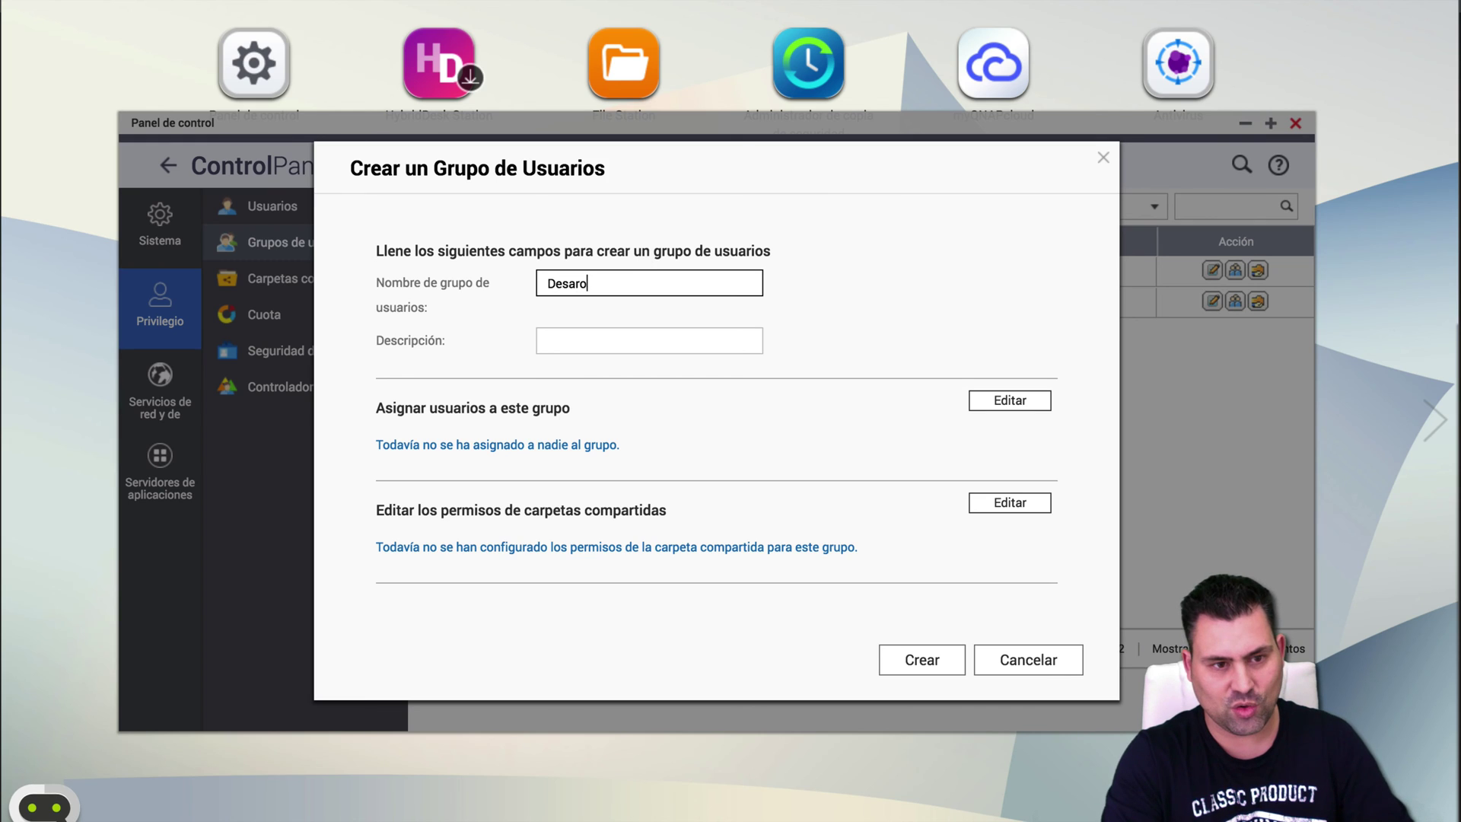
key(BackSpace)
text(ro)
text(_WEB)
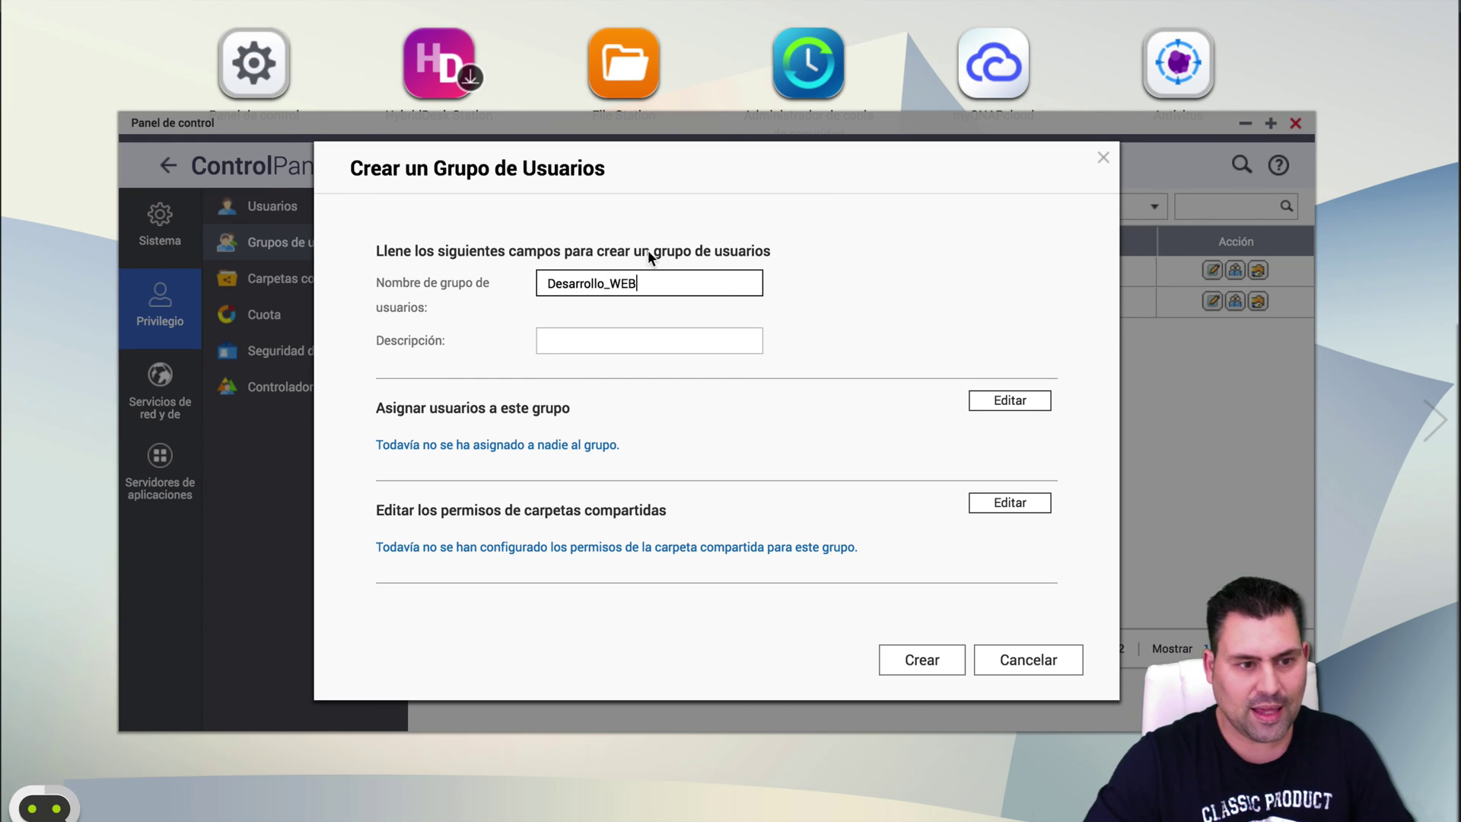
click(1002, 413)
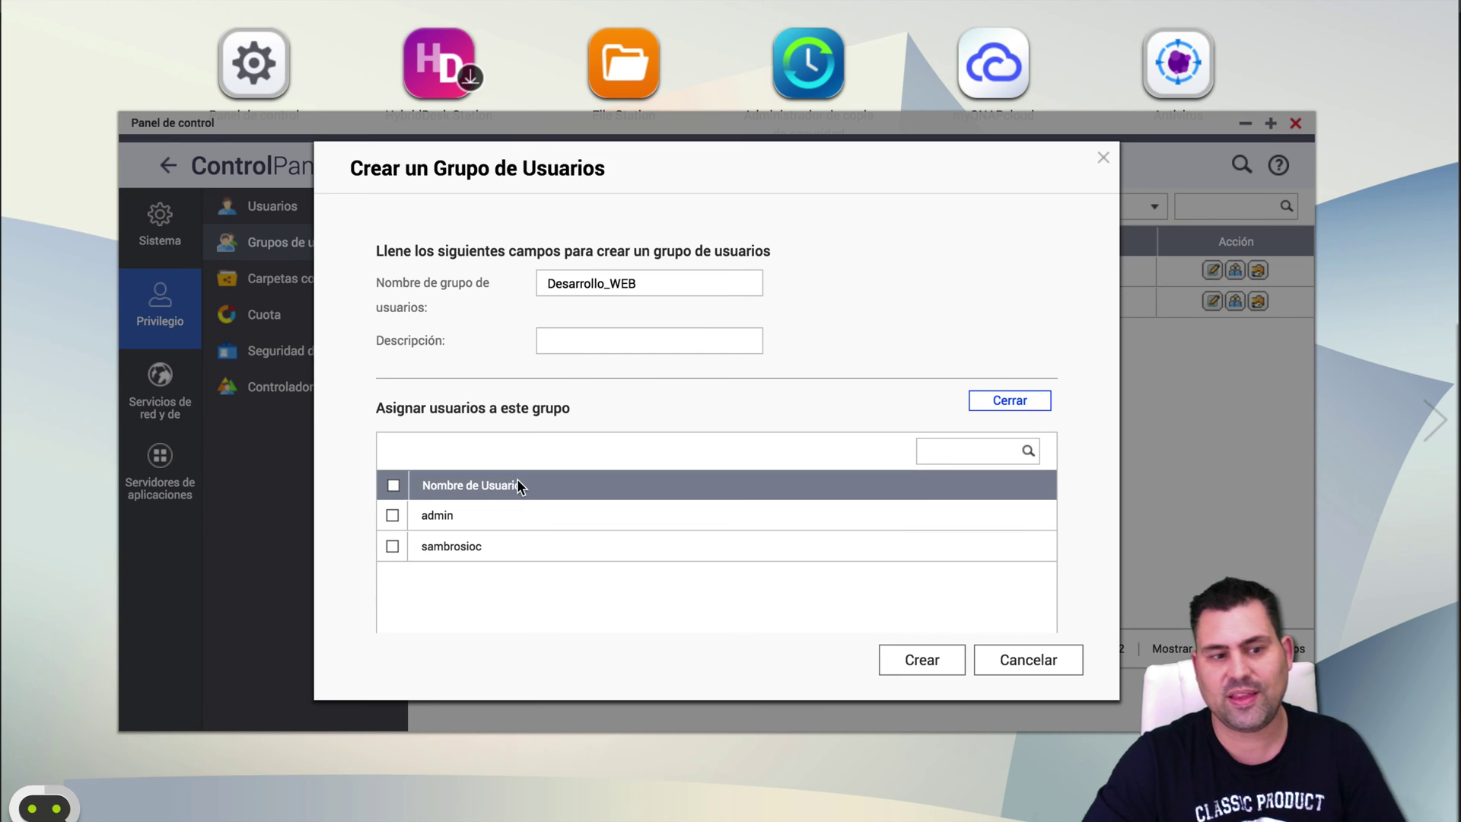
scroll(457, 502, down, 1)
click(390, 489)
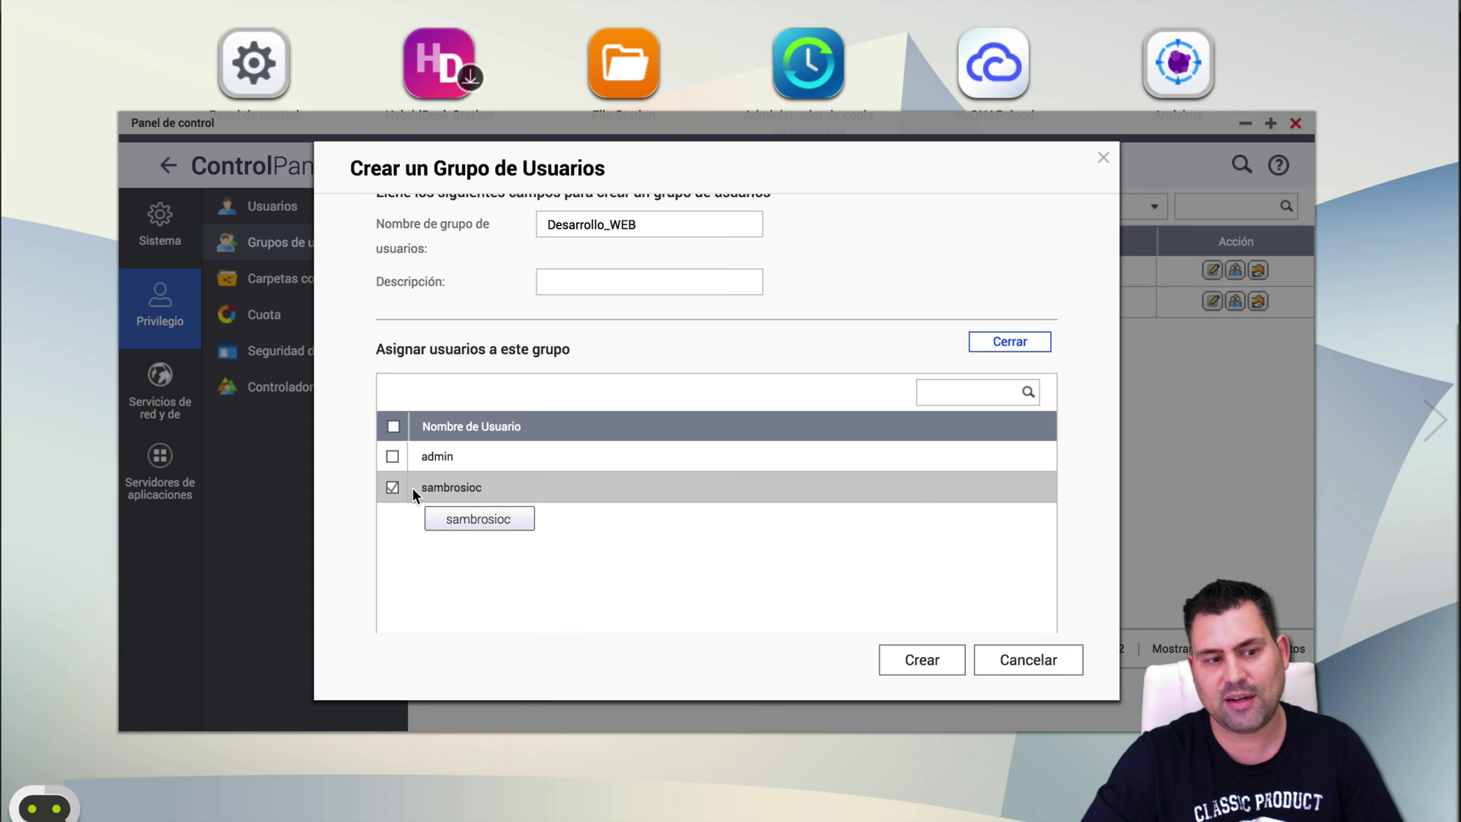
click(924, 667)
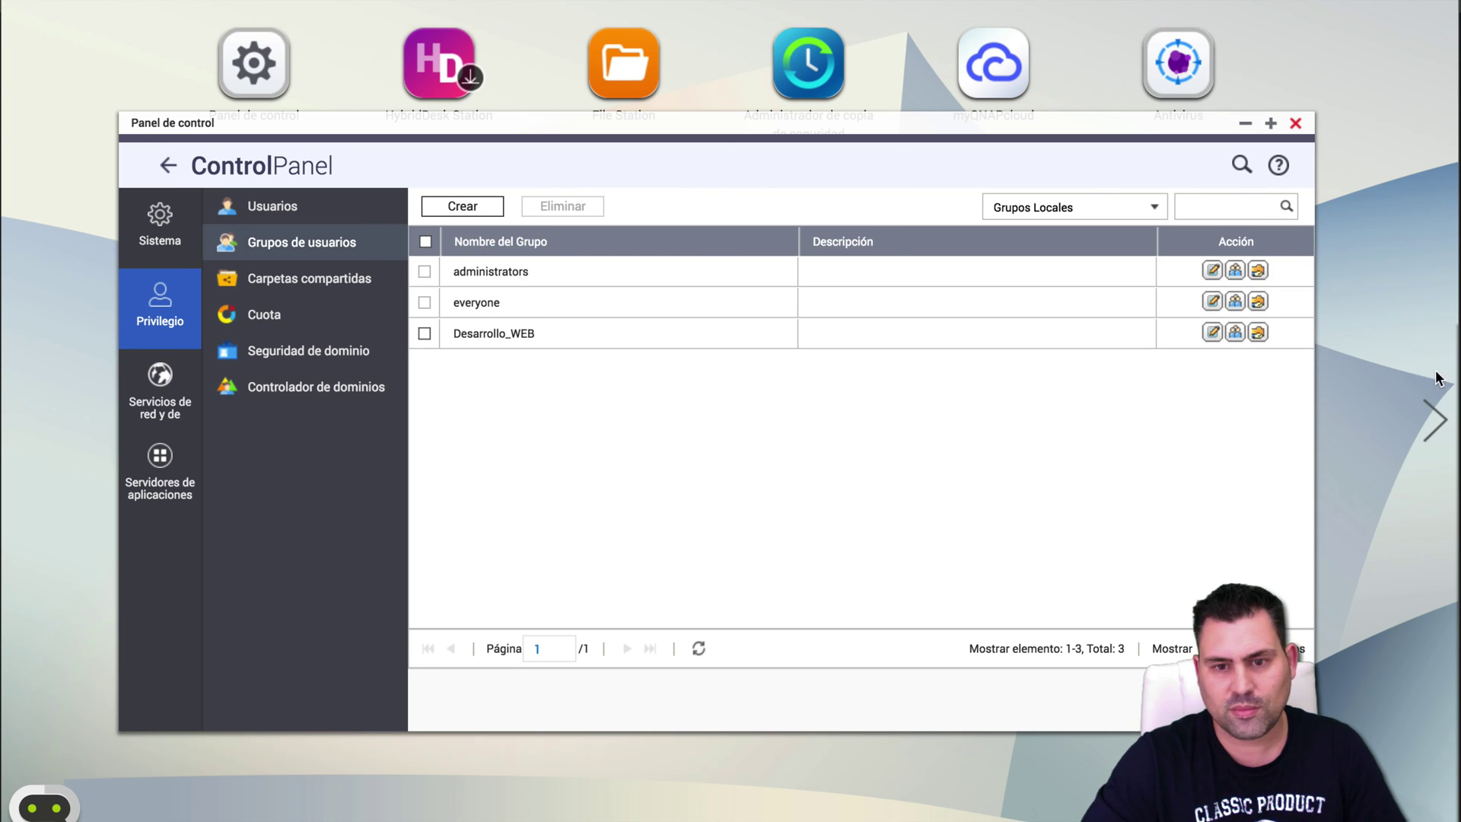
Start a new user group named Entretenimiento.
click(484, 207)
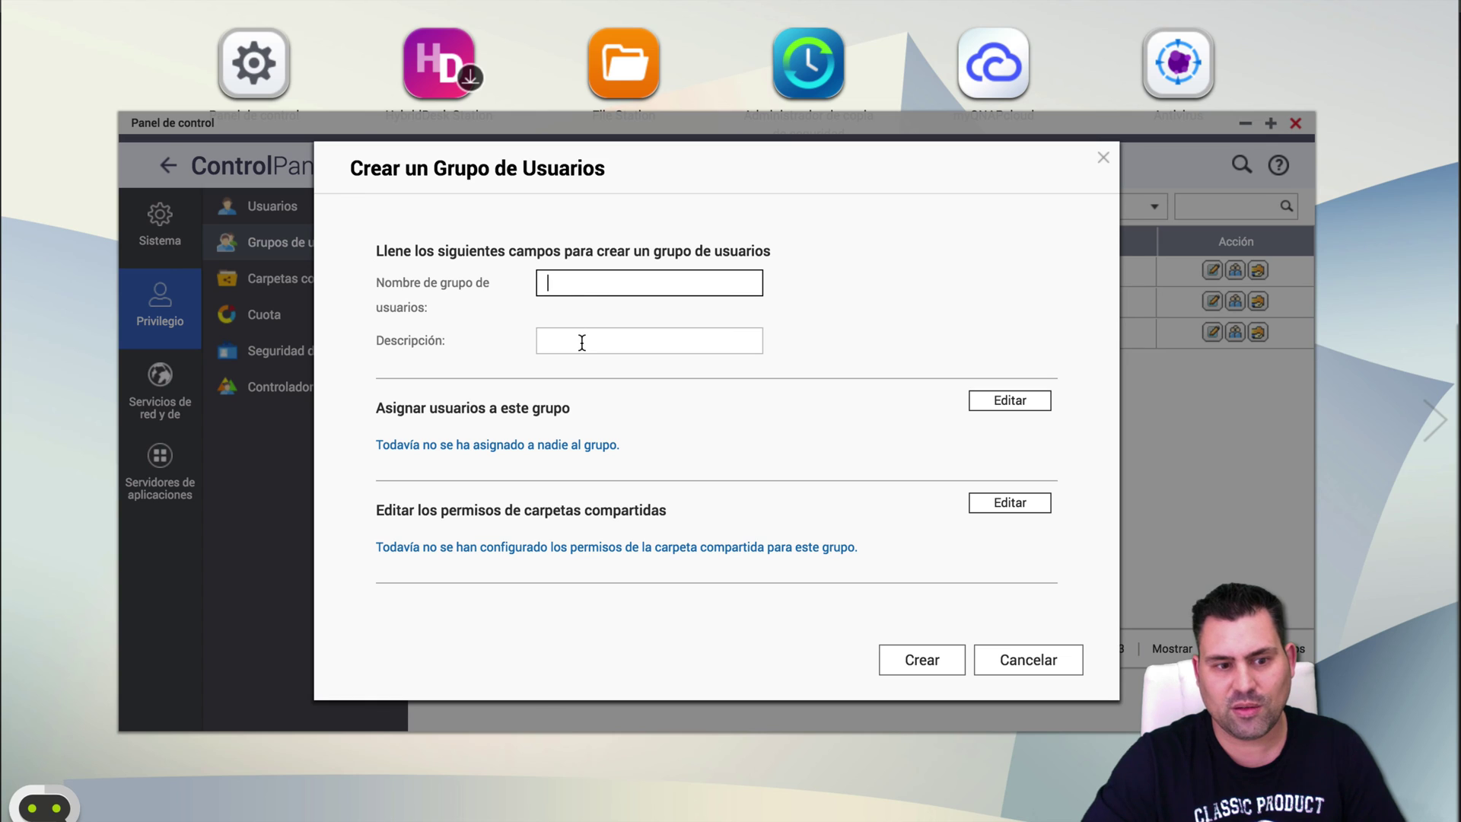
click(1020, 508)
scroll(712, 394, down, 5)
scroll(685, 381, up, 5)
click(628, 280)
text(M)
key(BackSpace)
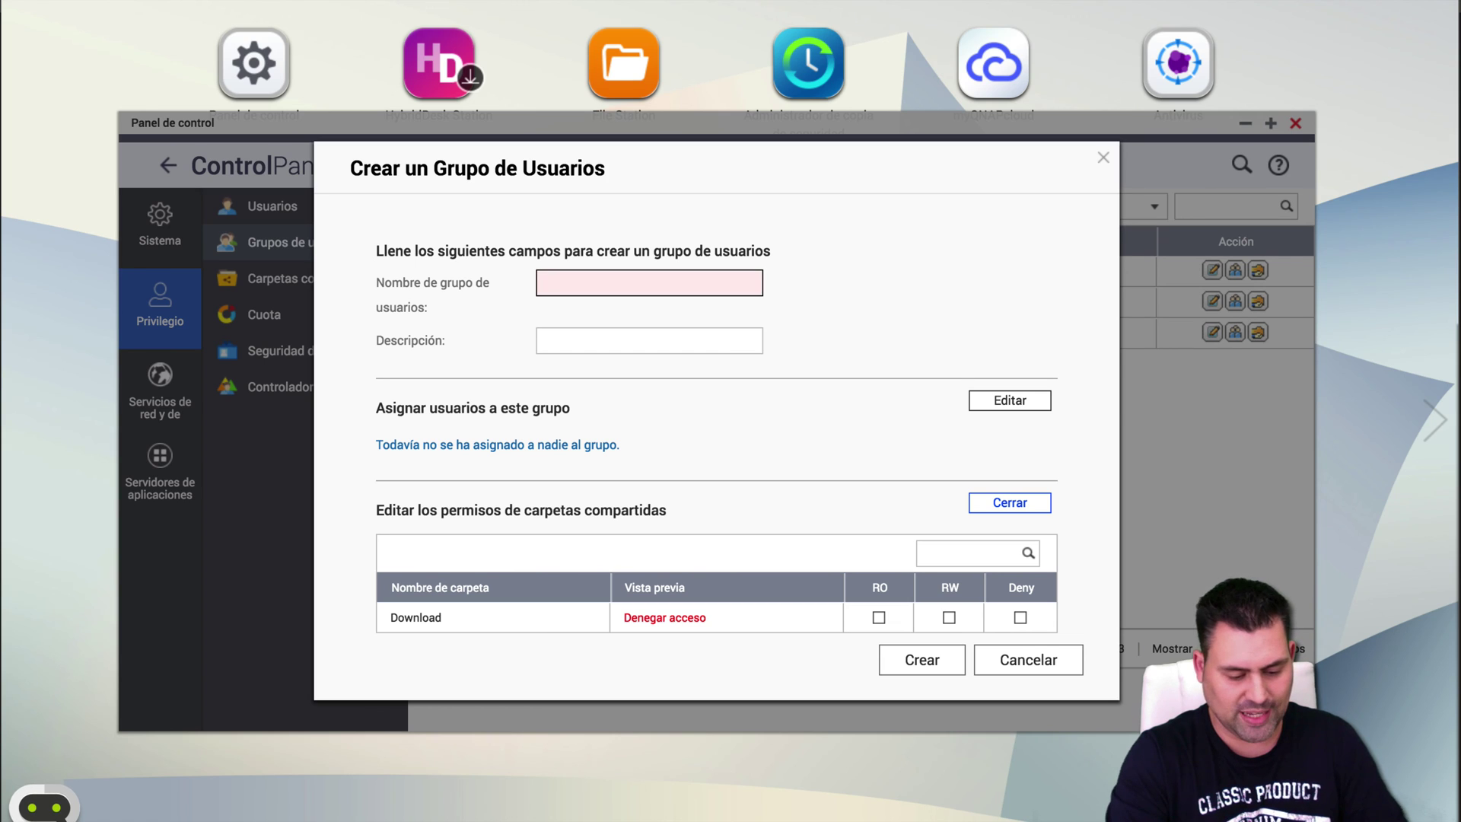
text(Entretenimiento)
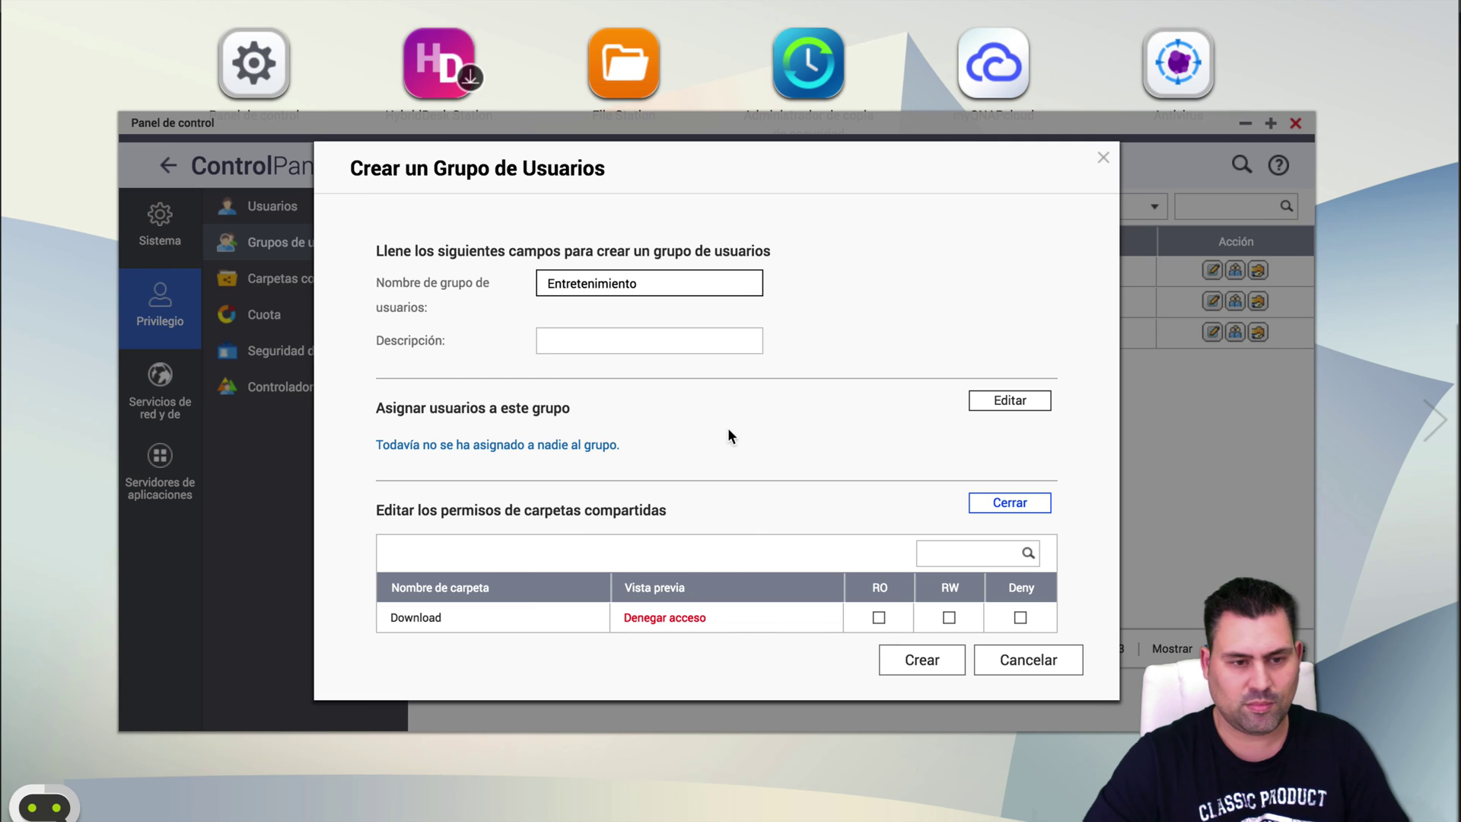
click(1031, 400)
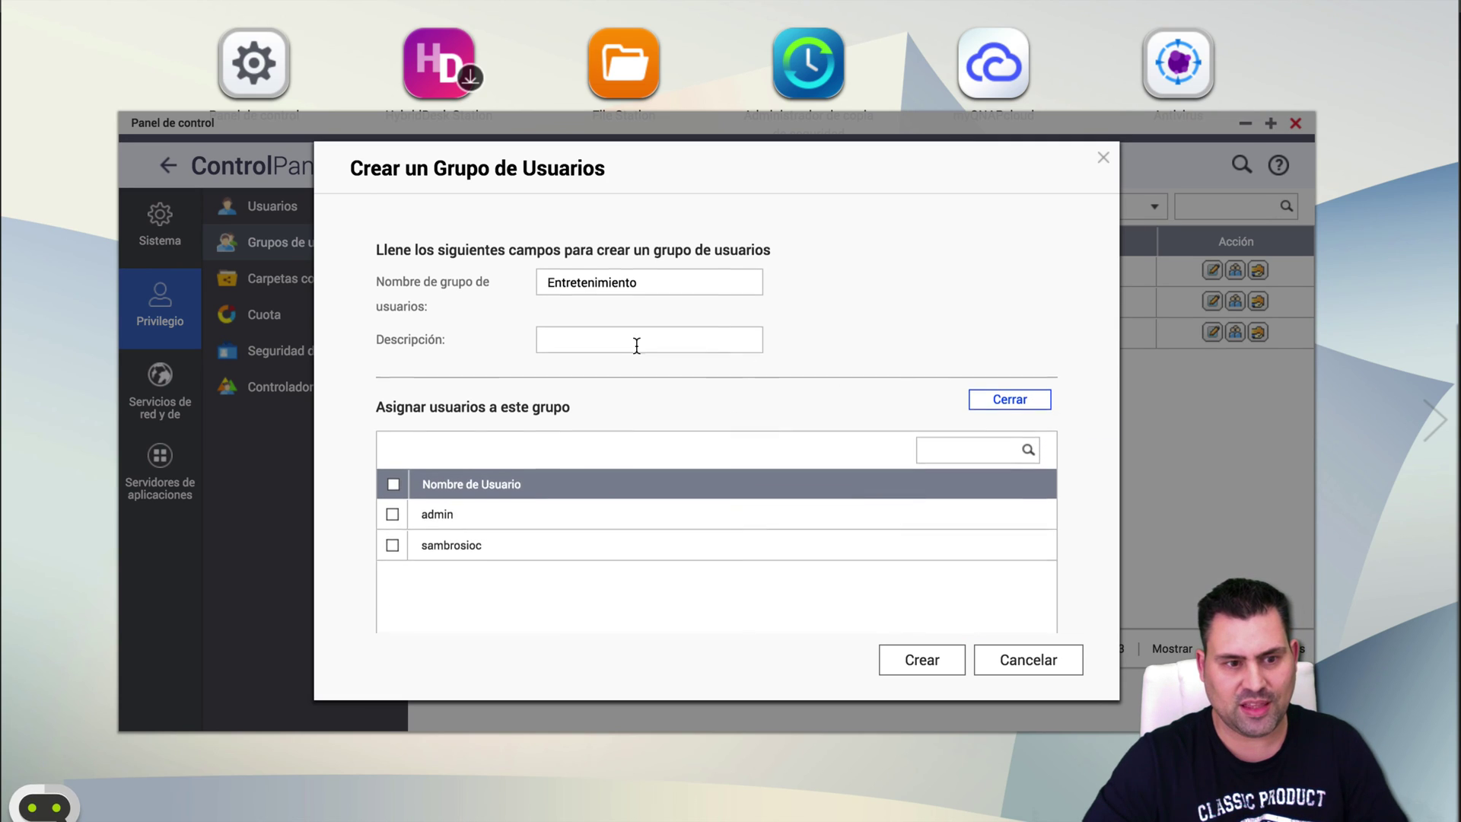
scroll(636, 342, down, 2)
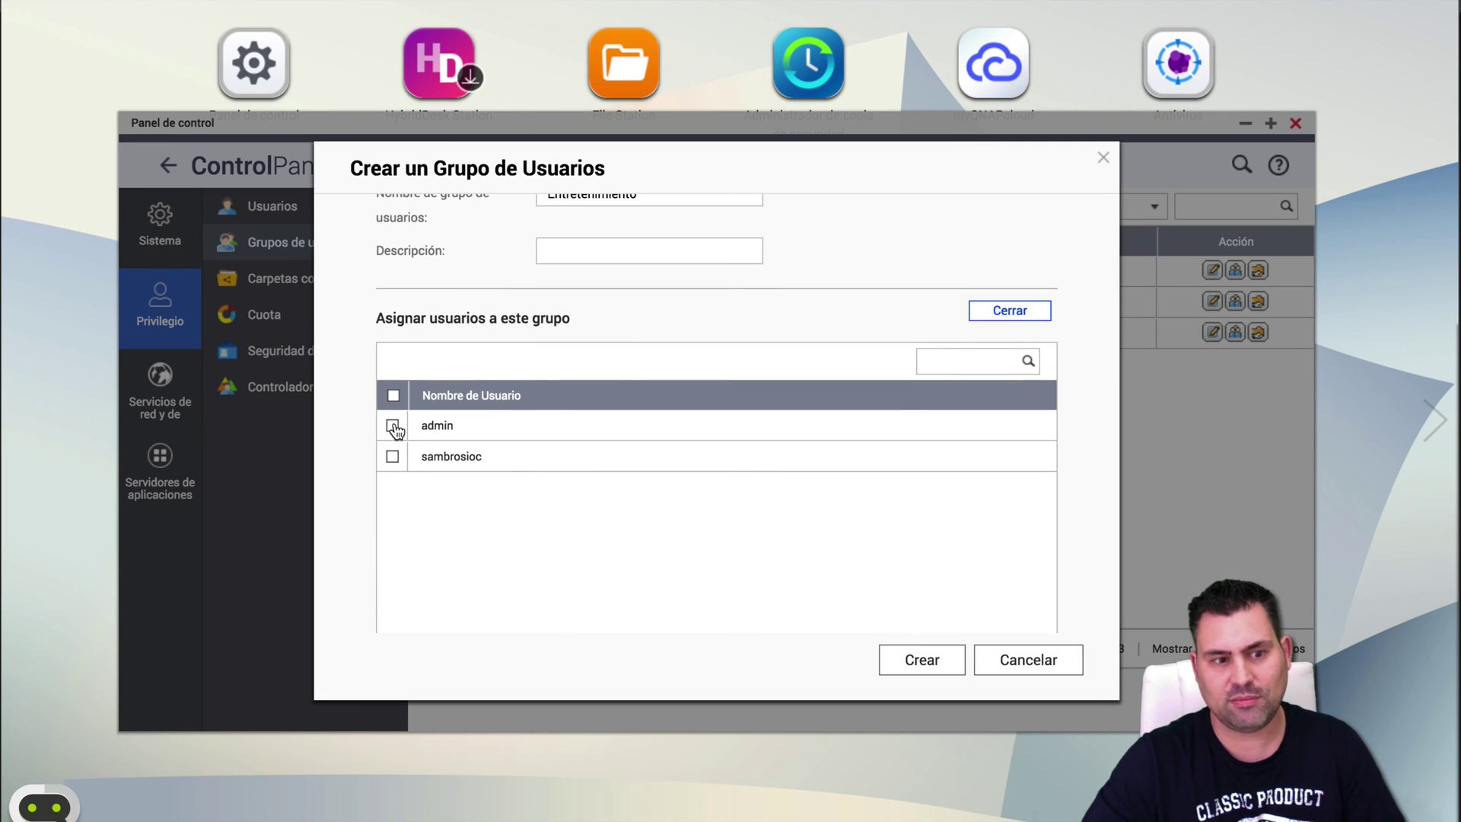
click(393, 457)
click(1006, 312)
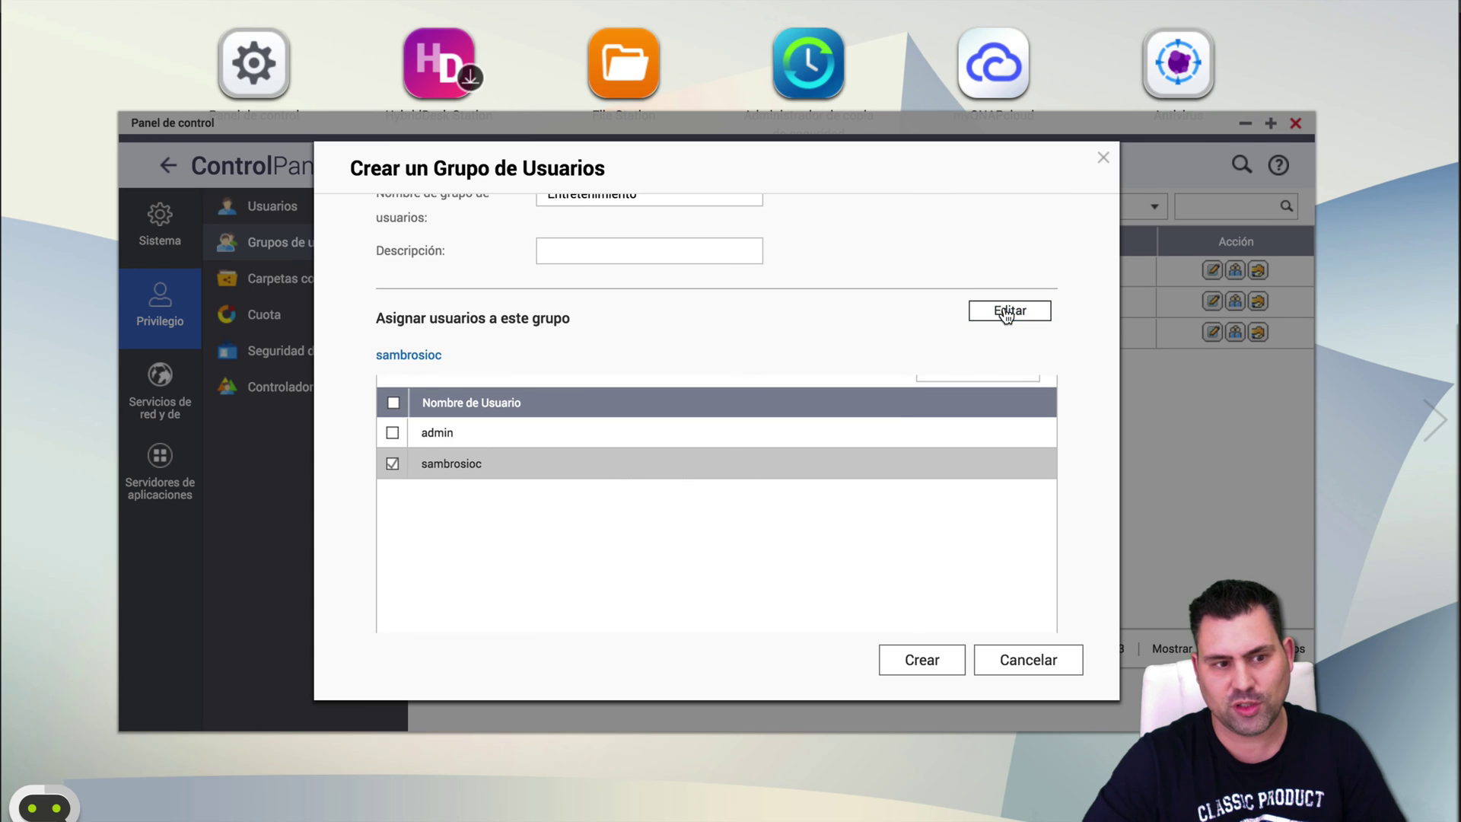
Grant read/write on Multimedia, deny Download and Public, and create the group.
scroll(851, 405, down, 2)
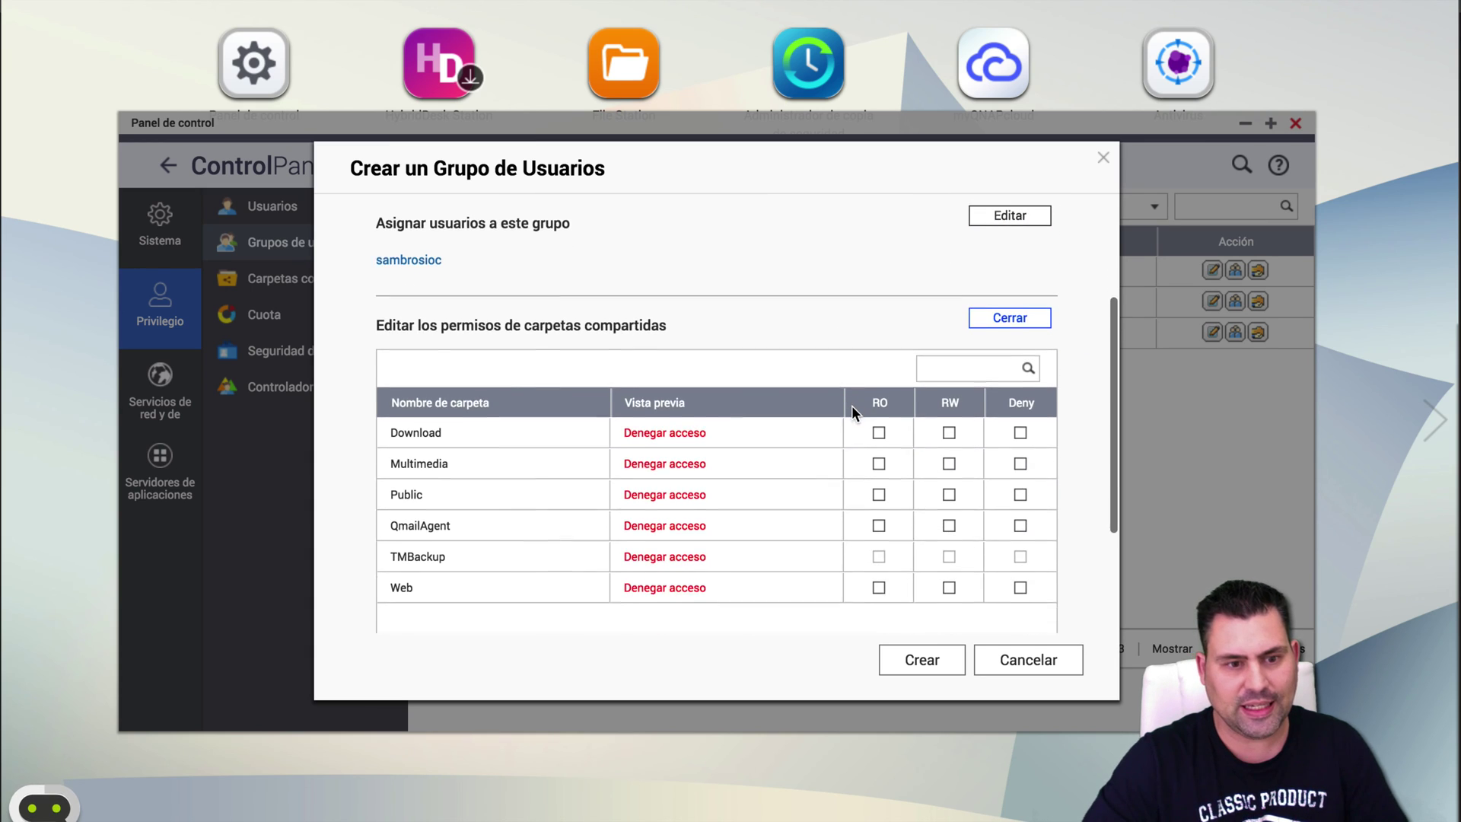
click(948, 457)
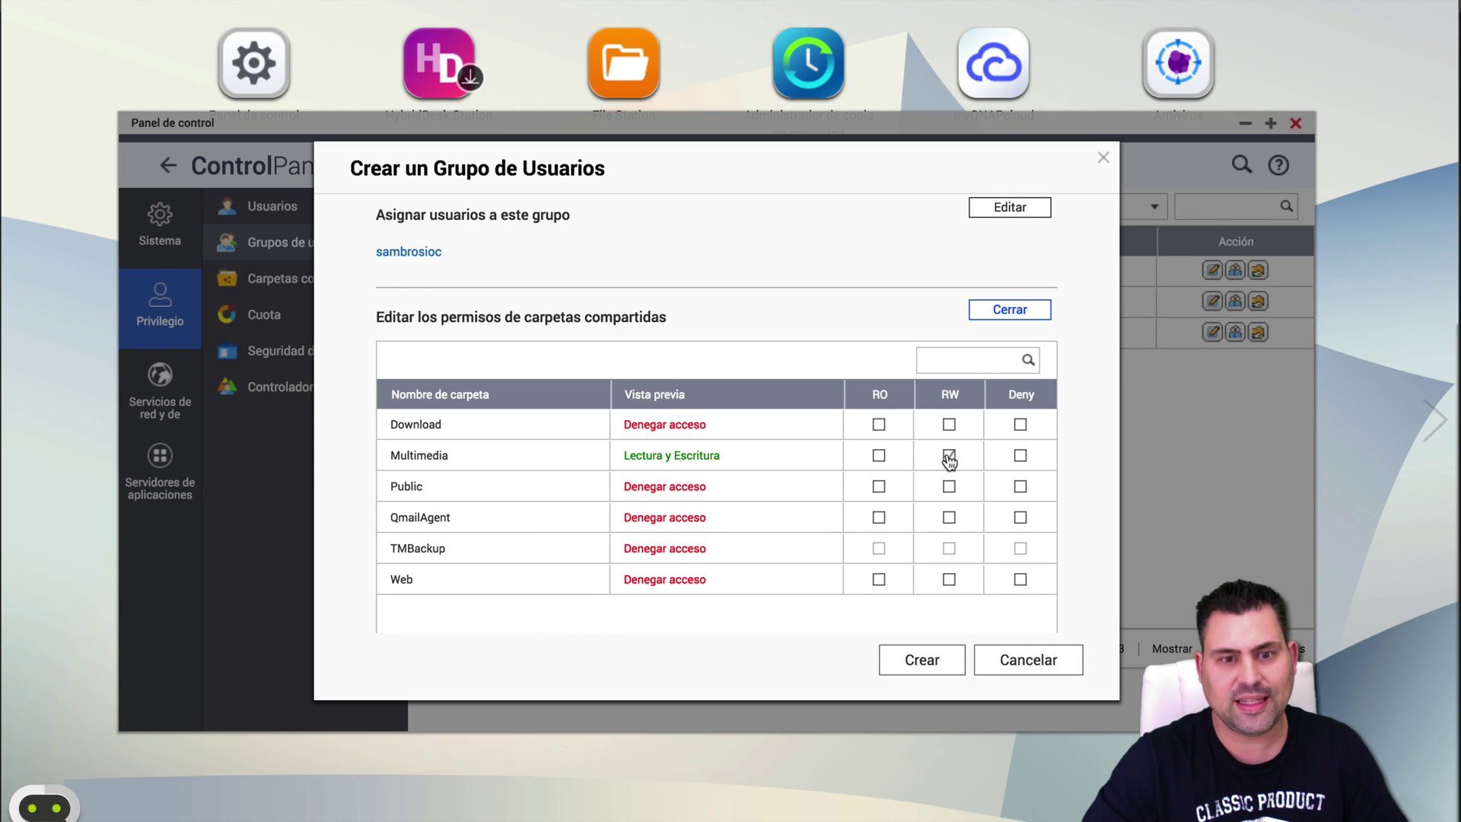
click(1020, 424)
click(1020, 487)
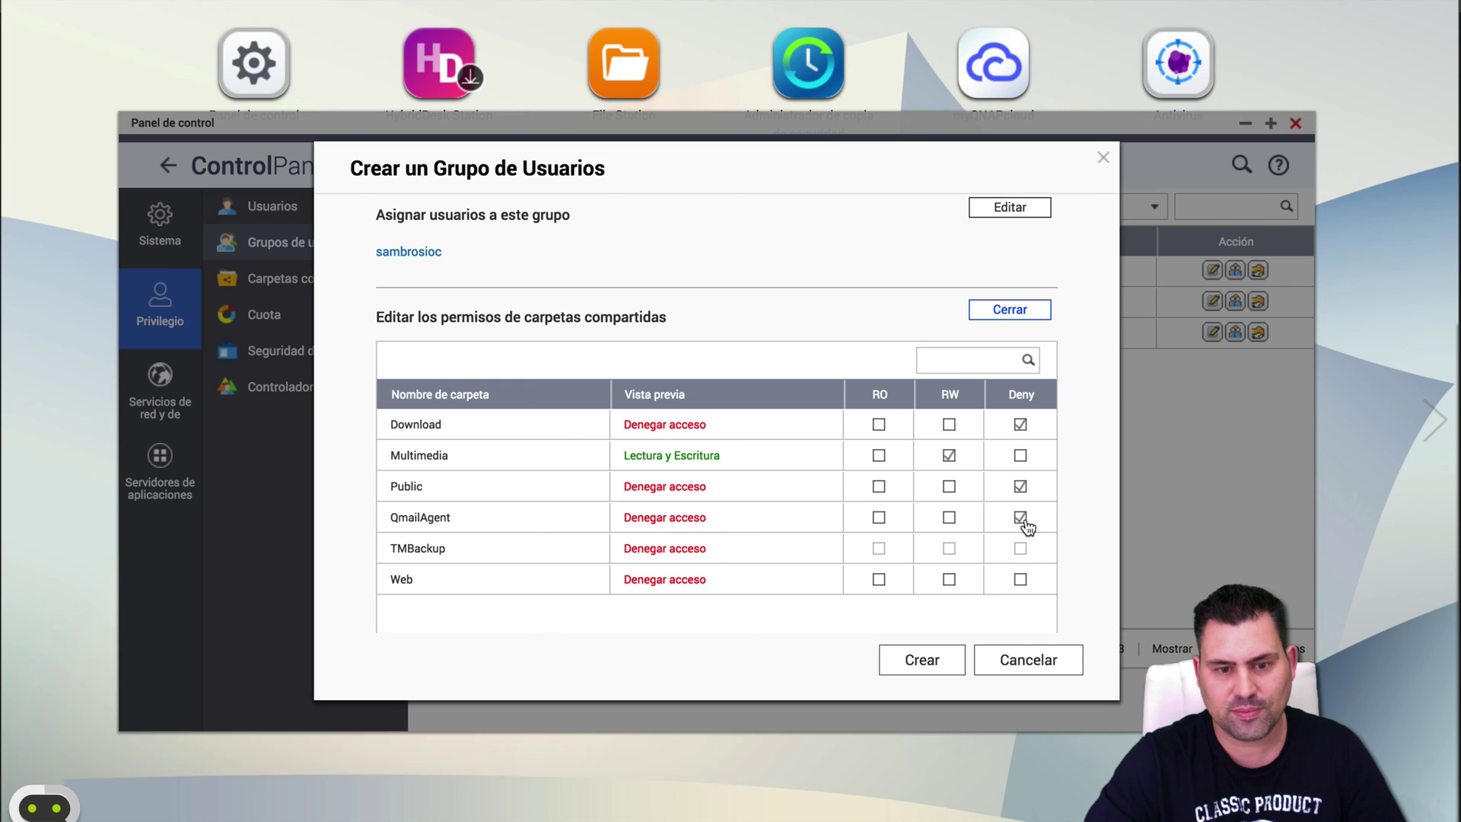
scroll(1000, 551, down, 1)
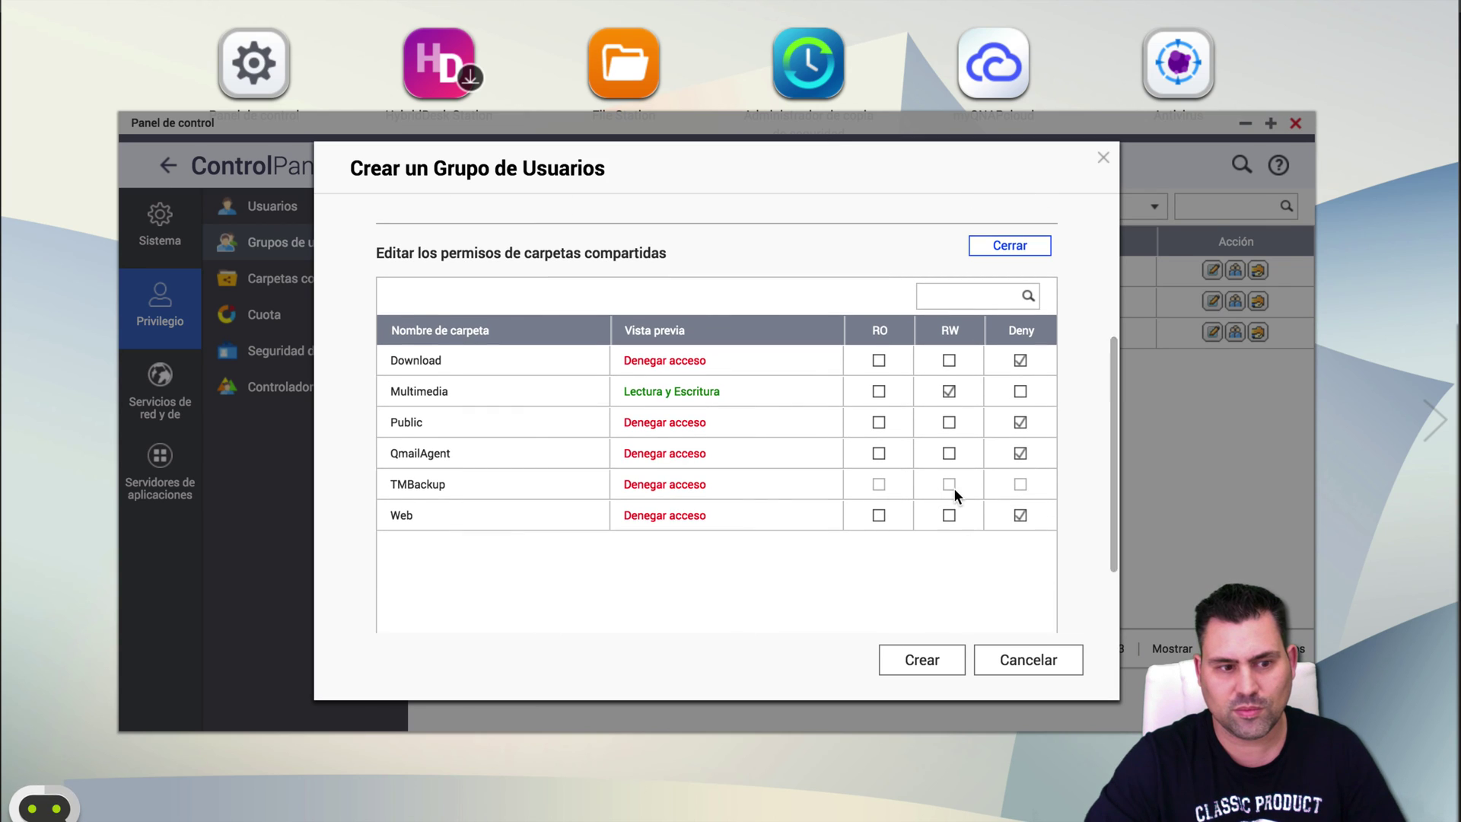
click(1001, 254)
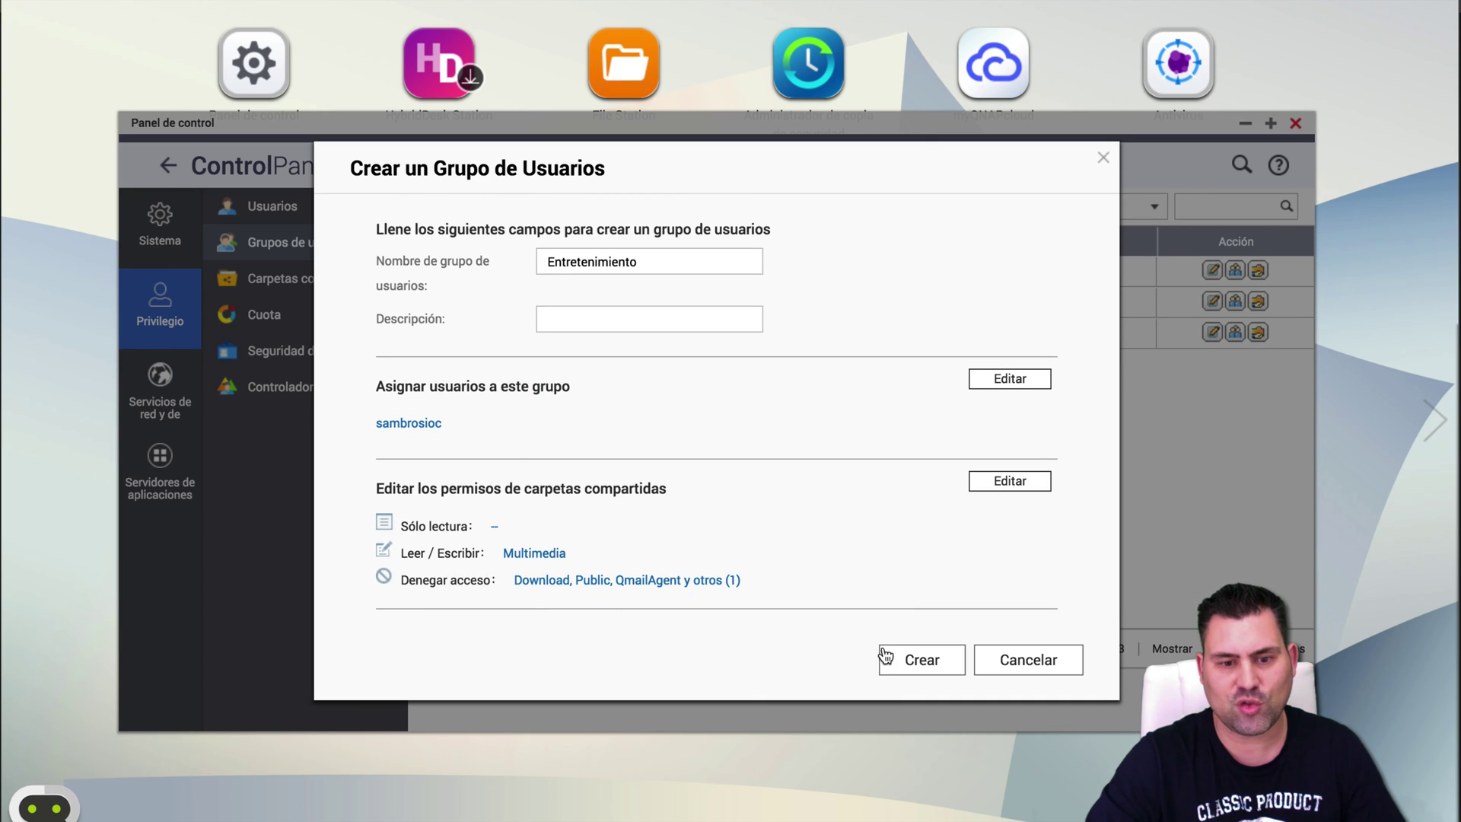
click(913, 660)
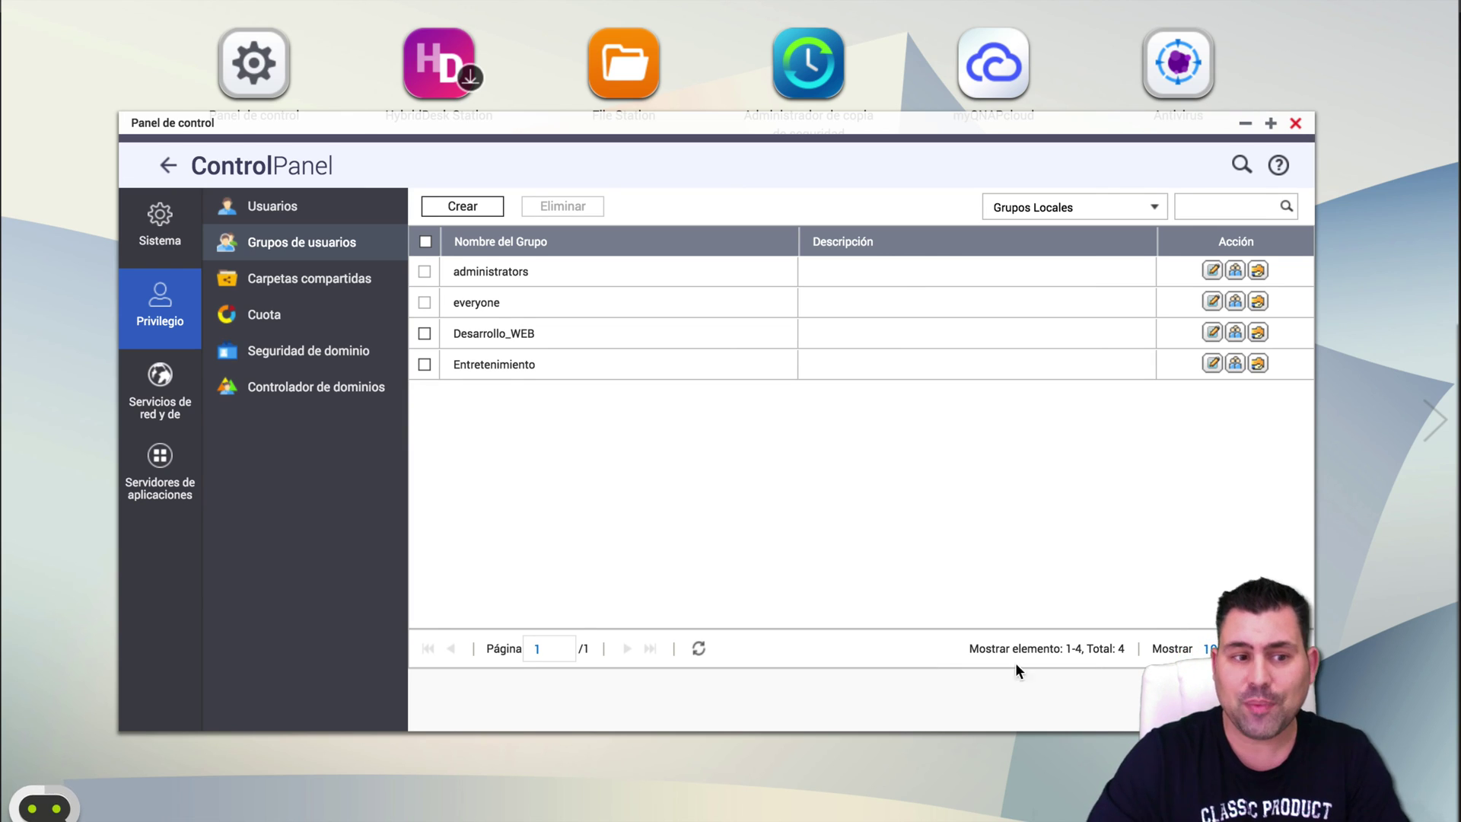
On the Cuota page, try a 100 GB quota for all users, then disable quota and apply.
click(279, 315)
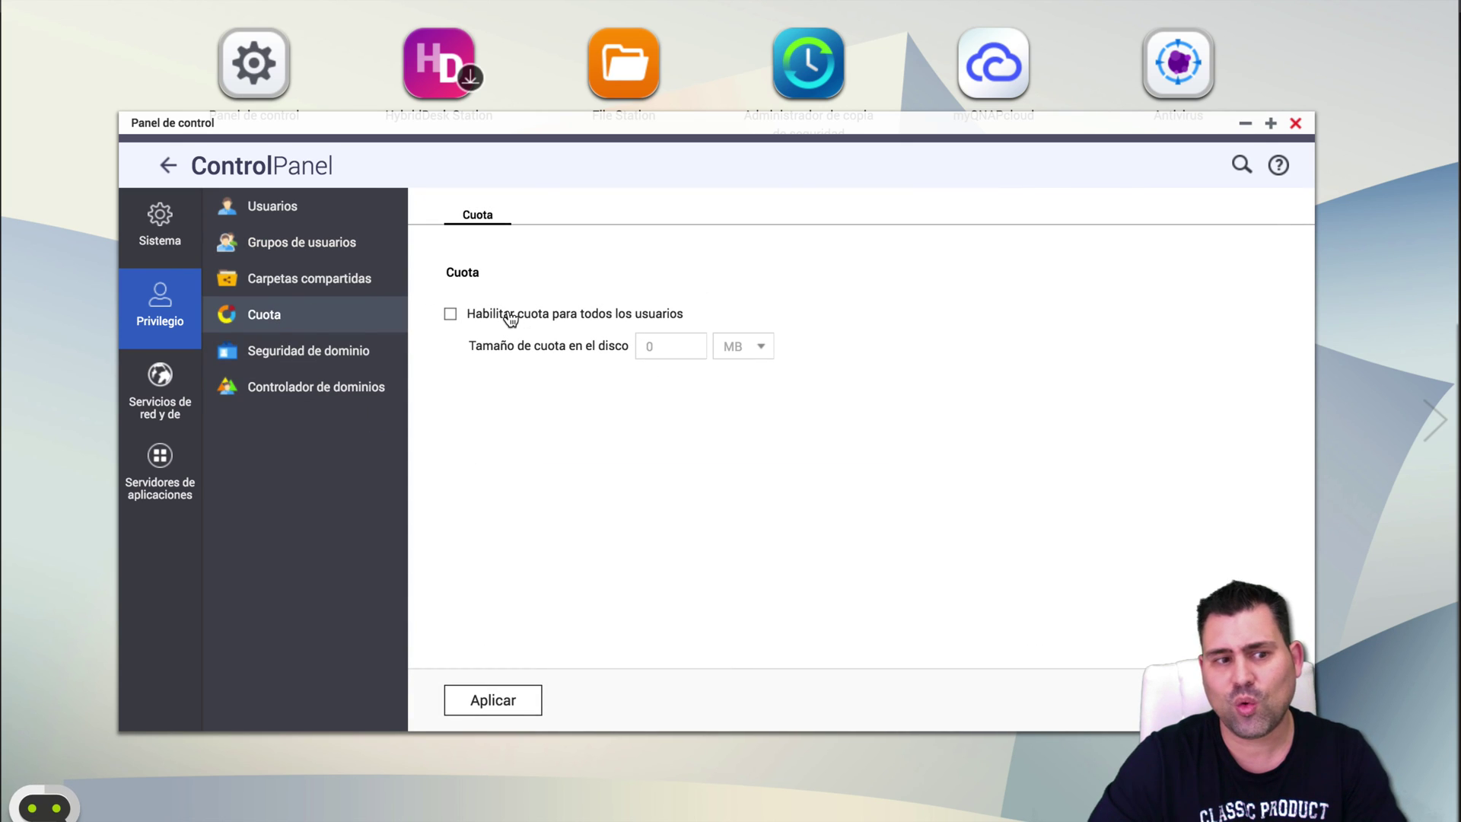
click(509, 319)
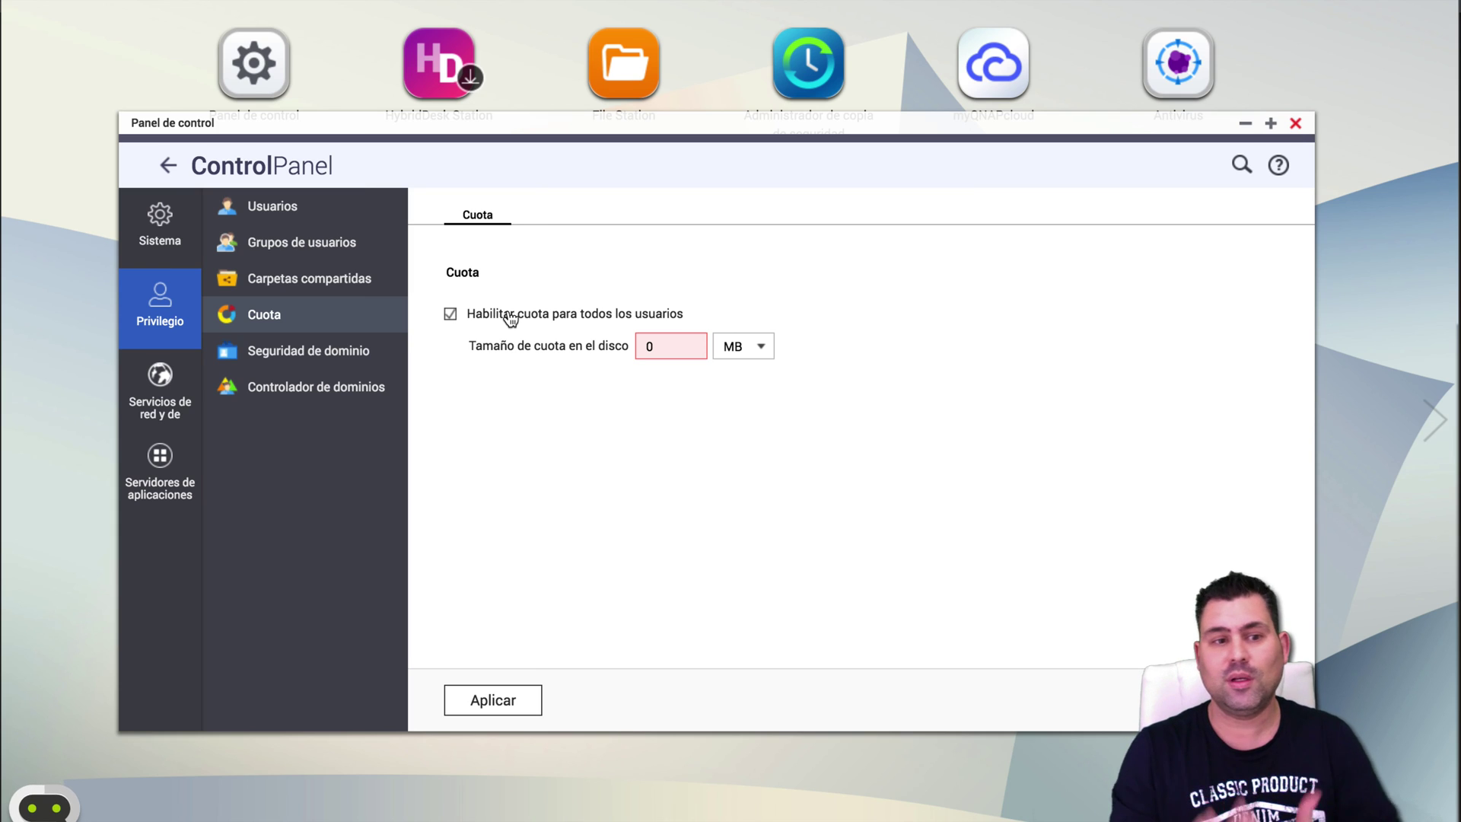
click(652, 346)
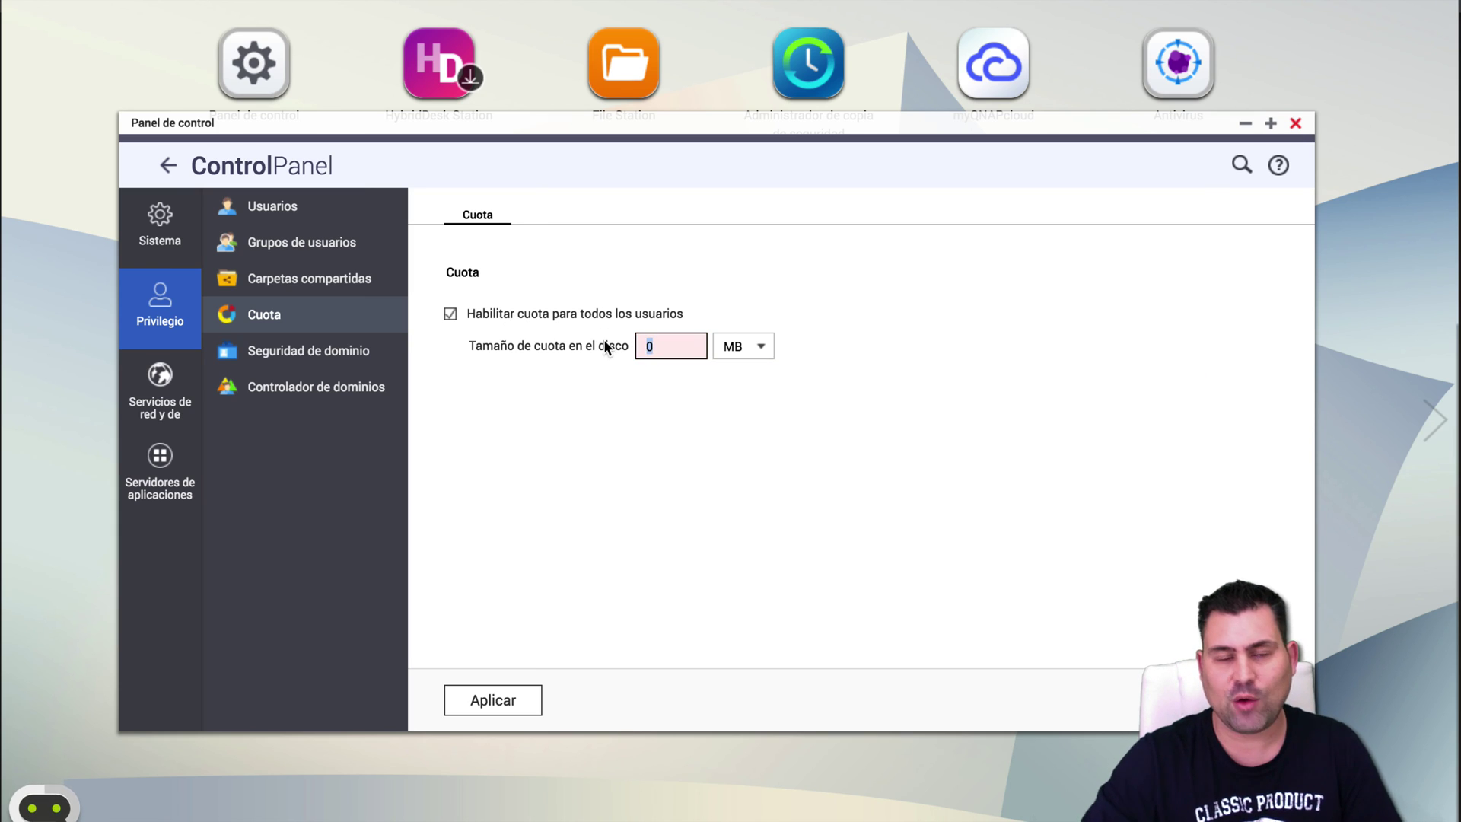
text(1)
click(722, 344)
click(760, 391)
click(680, 349)
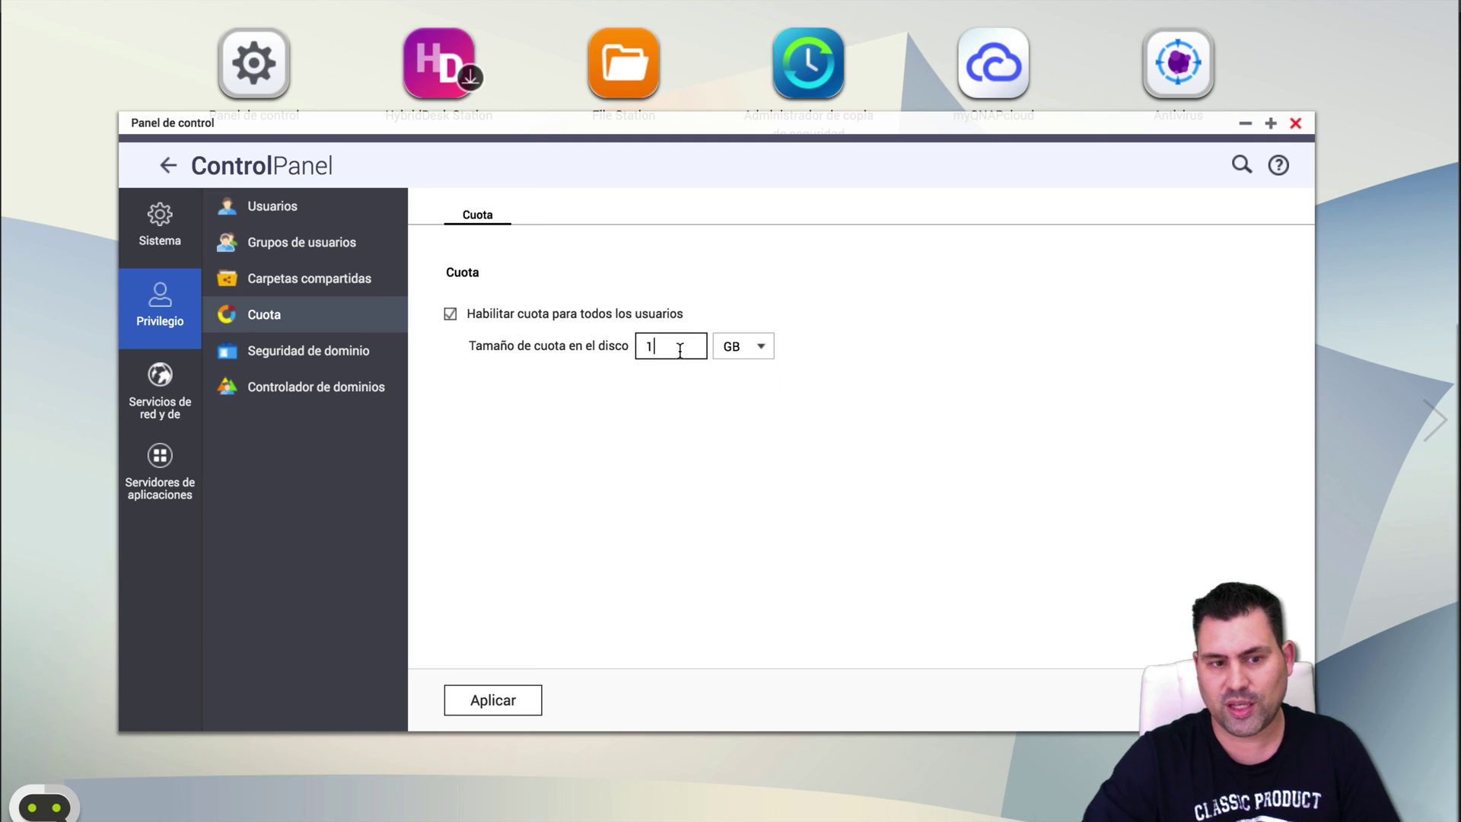
text(00)
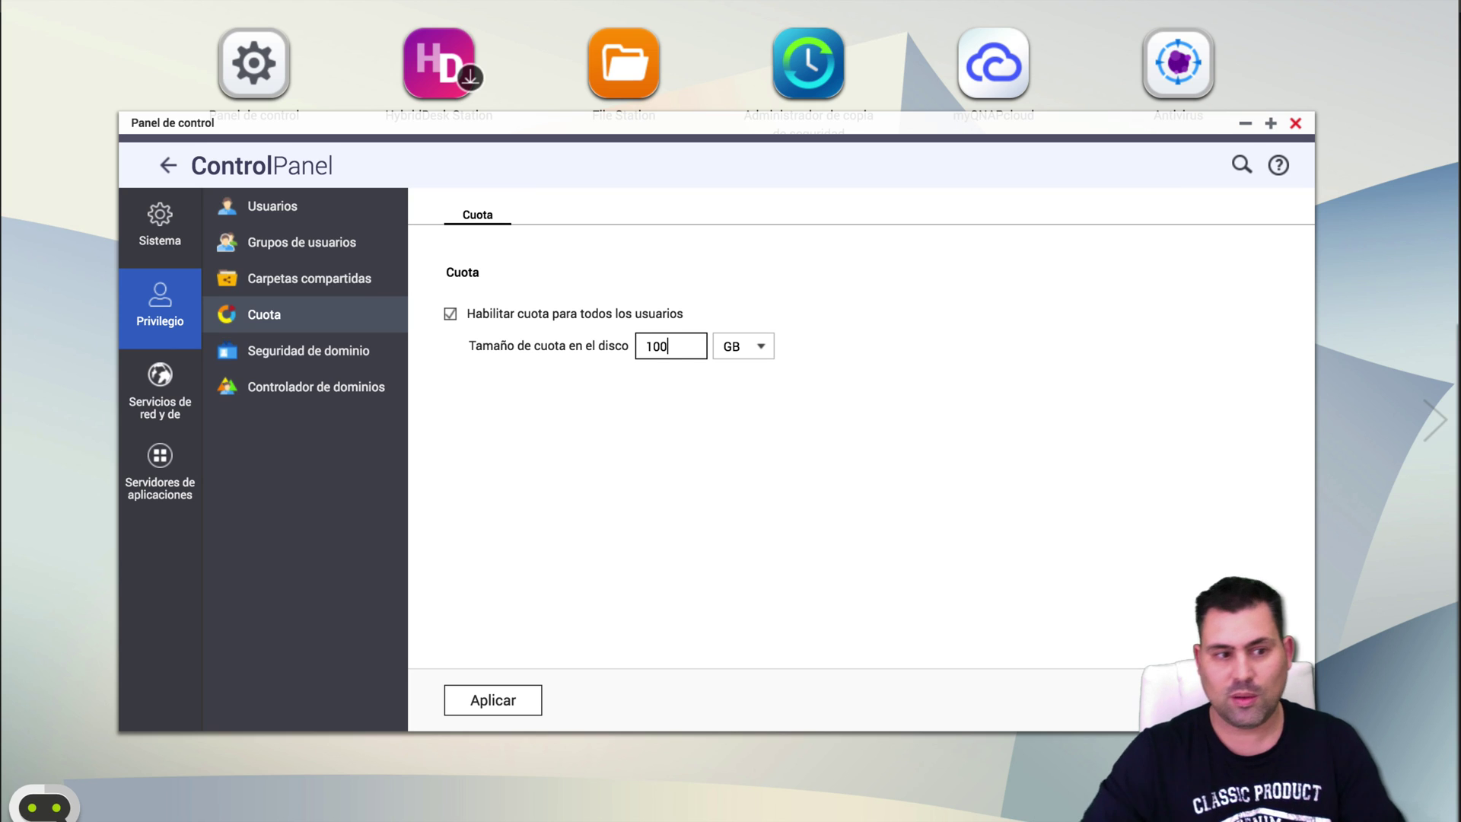
click(532, 324)
click(514, 707)
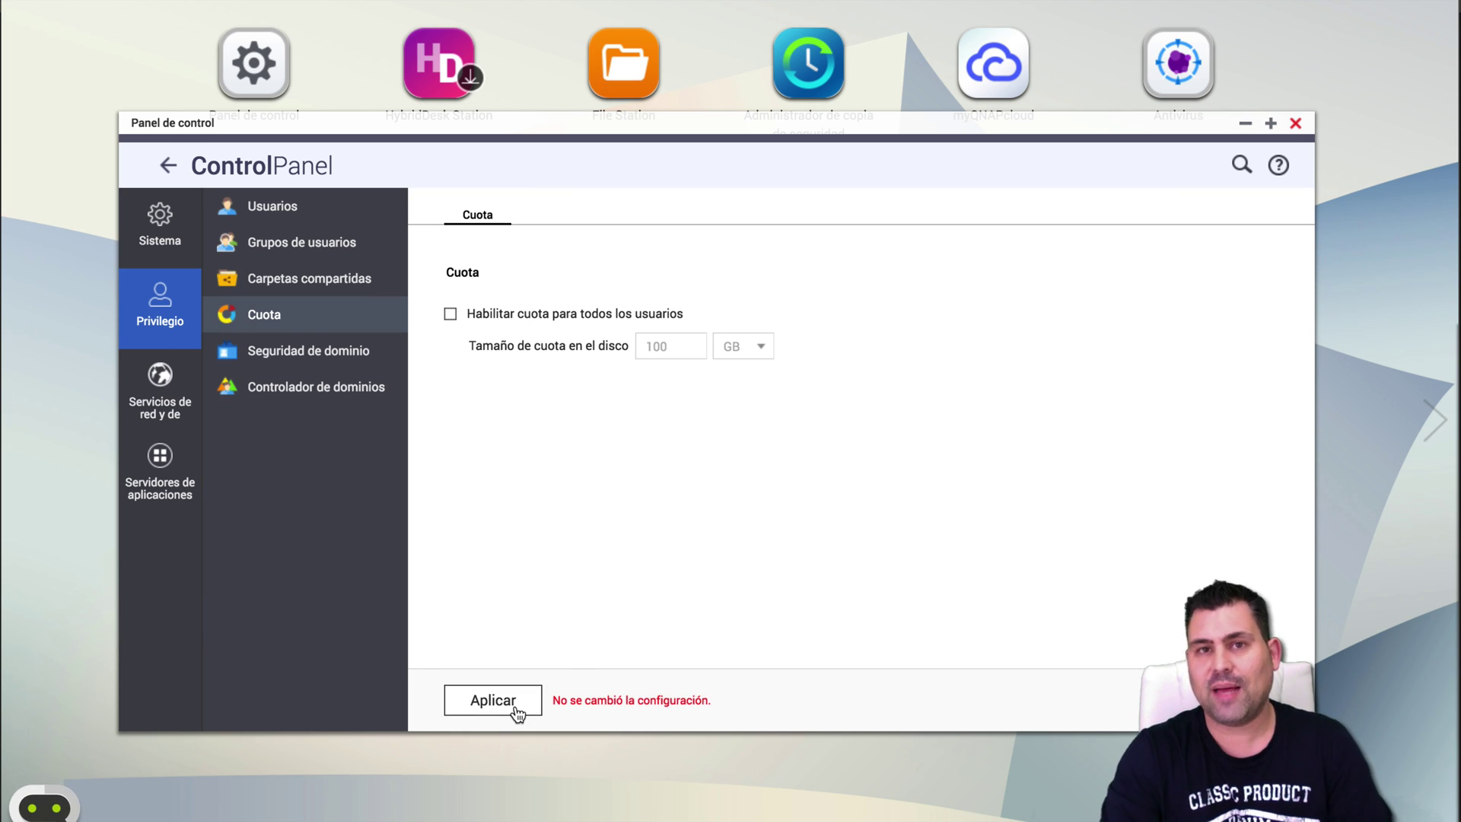